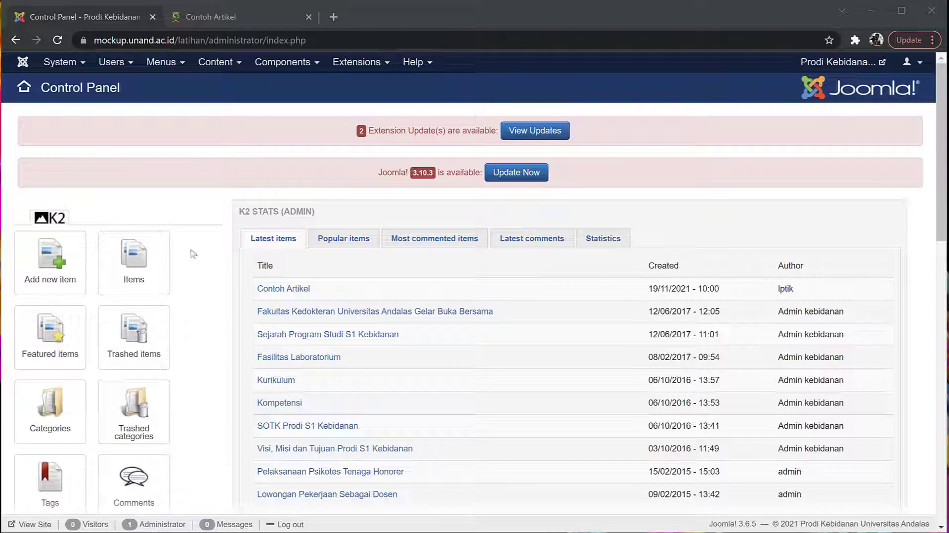
Step: Open the website's home page in the other browser tab and examine its sections and the Profil and Pendidikan submenus
{"action": "left_click", "coordinate": [213, 25]}
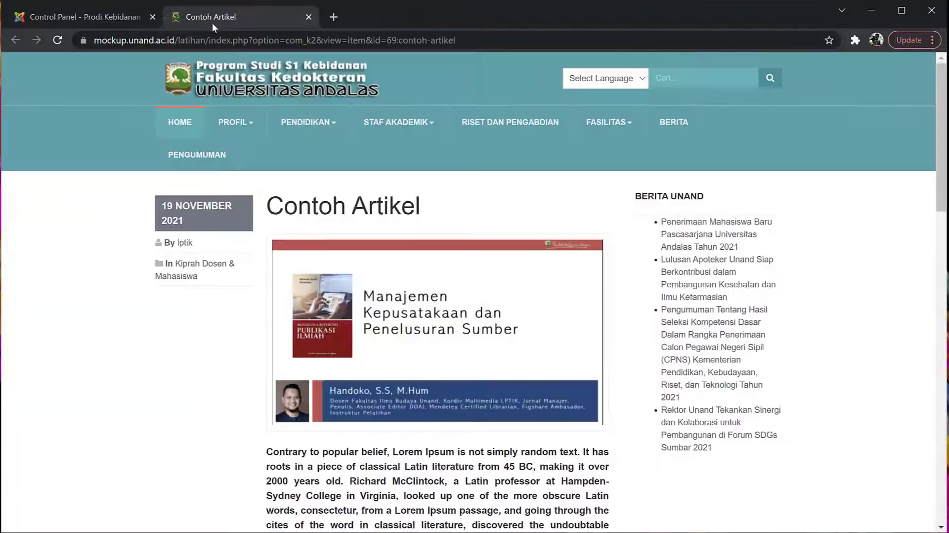
{"action": "left_click", "coordinate": [173, 124]}
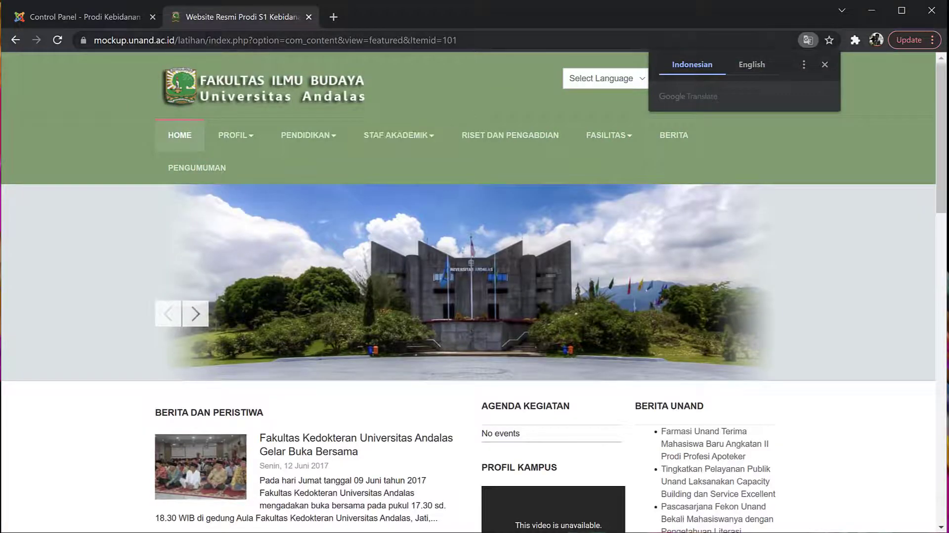
{"action": "scroll", "coordinate": [408, 410], "scroll_direction": "down", "scroll_amount": 4}
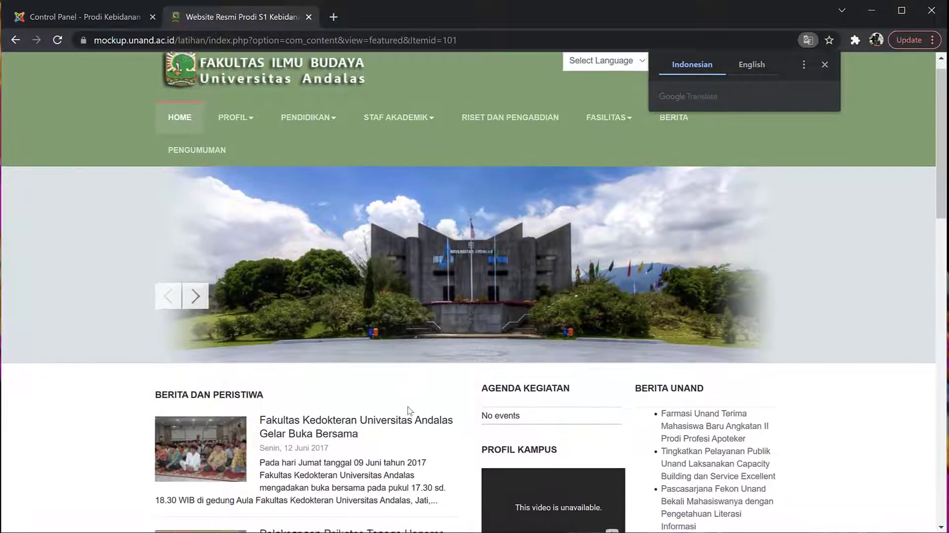
{"action": "scroll", "coordinate": [409, 411], "scroll_direction": "up", "scroll_amount": 4}
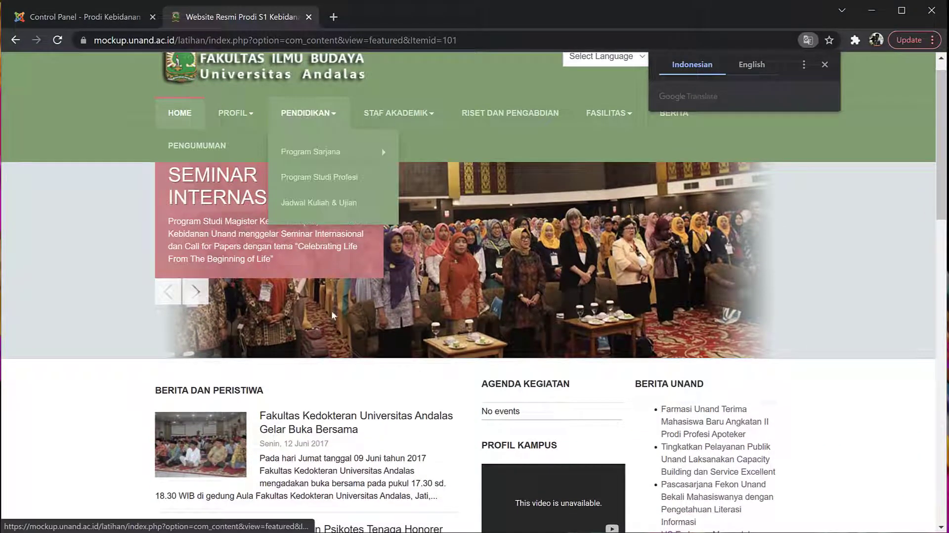
{"action": "scroll", "coordinate": [346, 346], "scroll_direction": "down", "scroll_amount": 5}
{"action": "scroll", "coordinate": [353, 400], "scroll_direction": "down", "scroll_amount": 7}
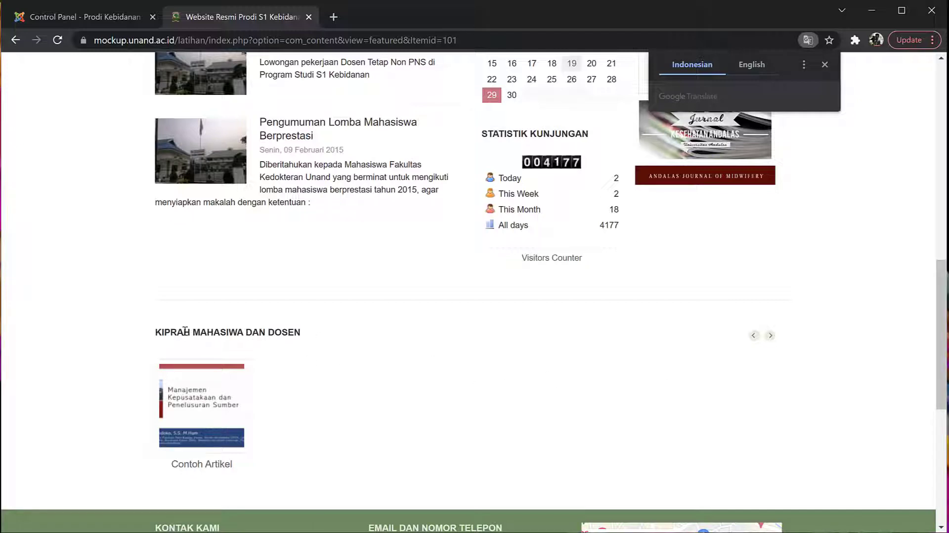
{"action": "scroll", "coordinate": [329, 376], "scroll_direction": "up", "scroll_amount": 5}
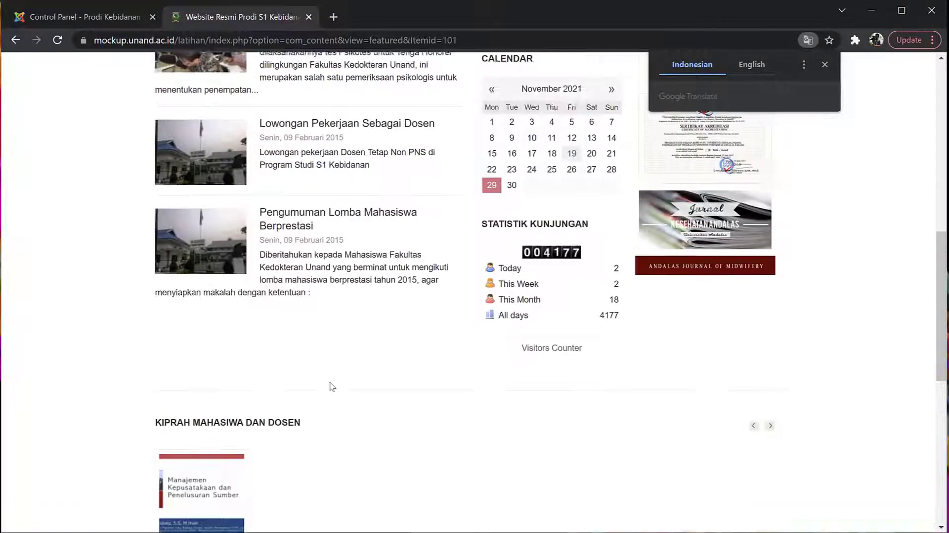
{"action": "scroll", "coordinate": [330, 386], "scroll_direction": "up", "scroll_amount": 6}
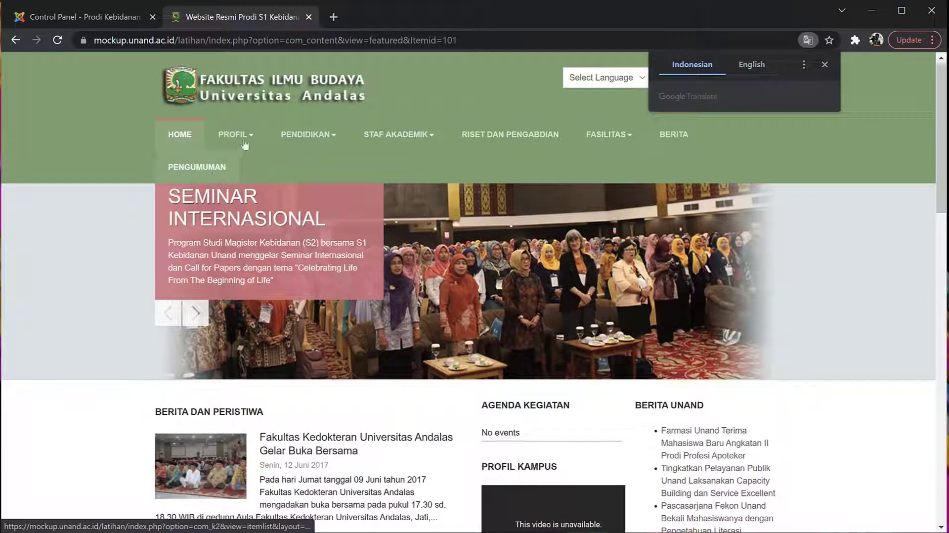
{"action": "mouse_move", "coordinate": [248, 139]}
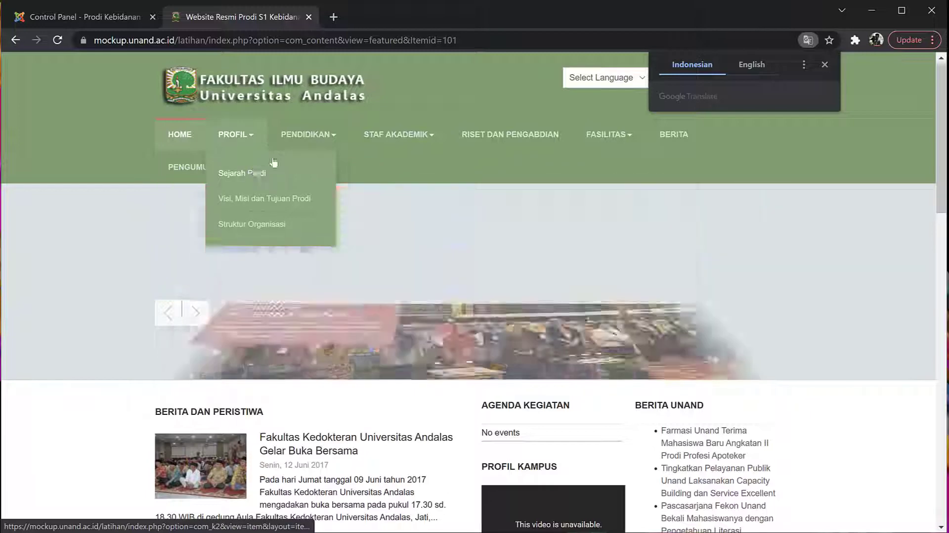
{"action": "mouse_move", "coordinate": [321, 184]}
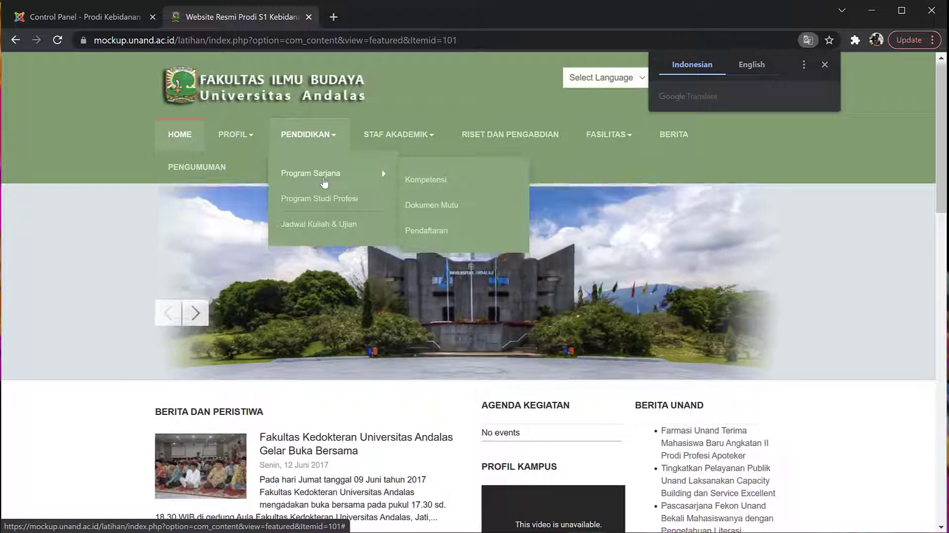
Step: Return to the Joomla administrator, open the Main Menu's item list and review its entries
{"action": "left_click", "coordinate": [81, 13]}
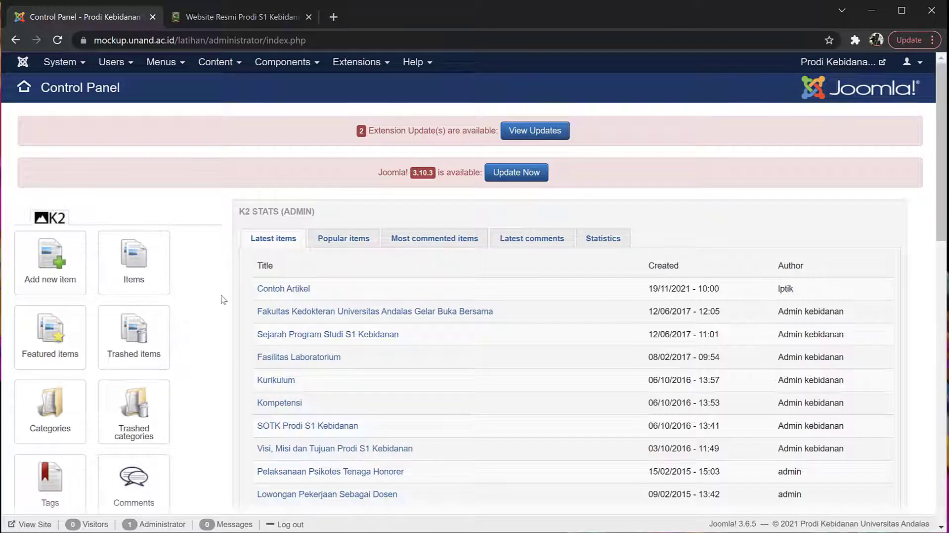
{"action": "left_click", "coordinate": [182, 68]}
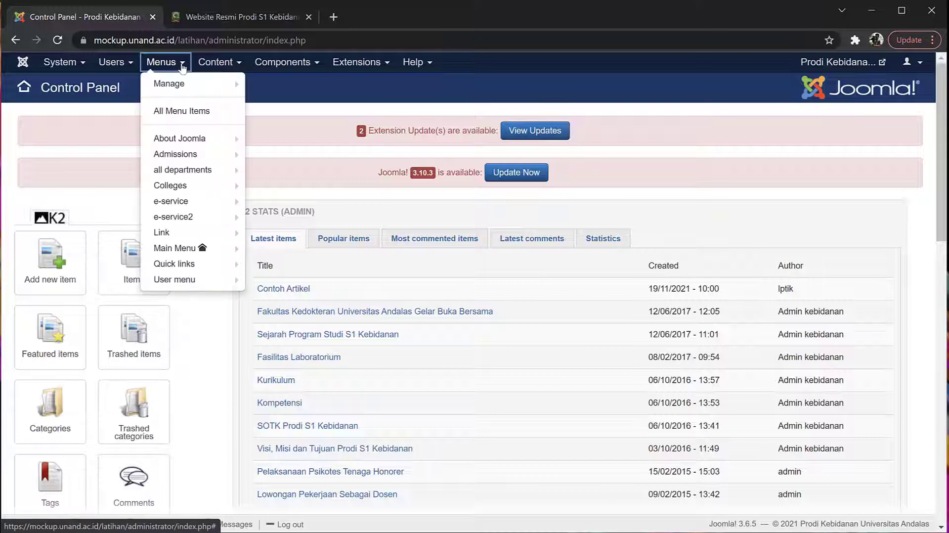
{"action": "mouse_move", "coordinate": [178, 251]}
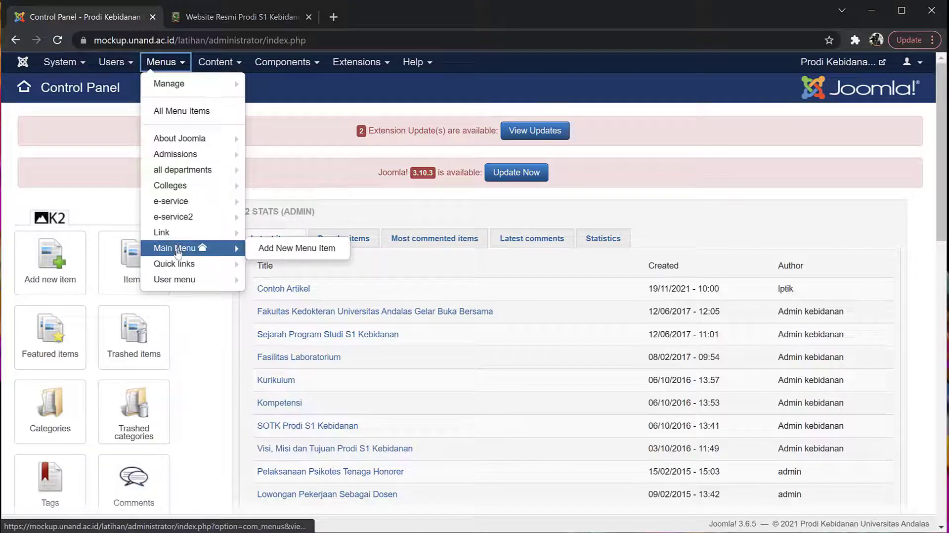
{"action": "mouse_move", "coordinate": [177, 268]}
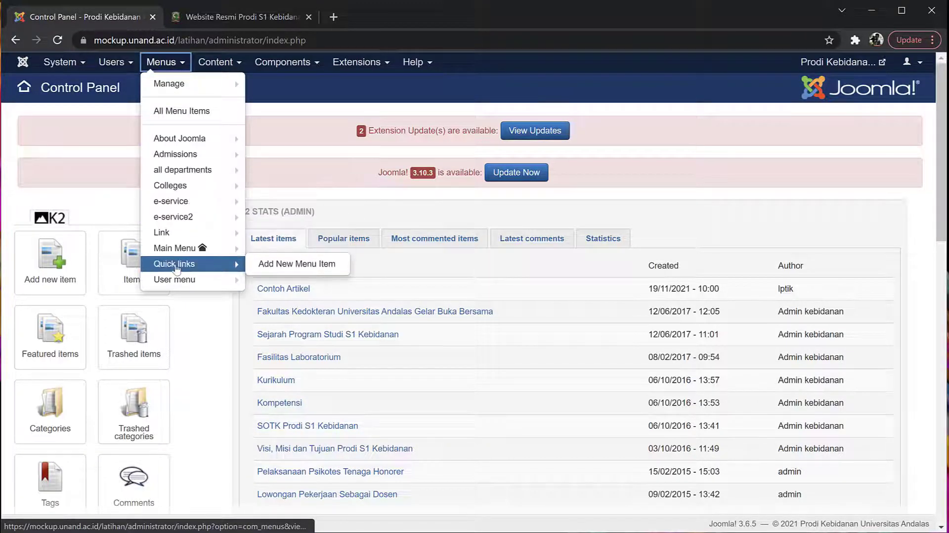
{"action": "mouse_move", "coordinate": [177, 204]}
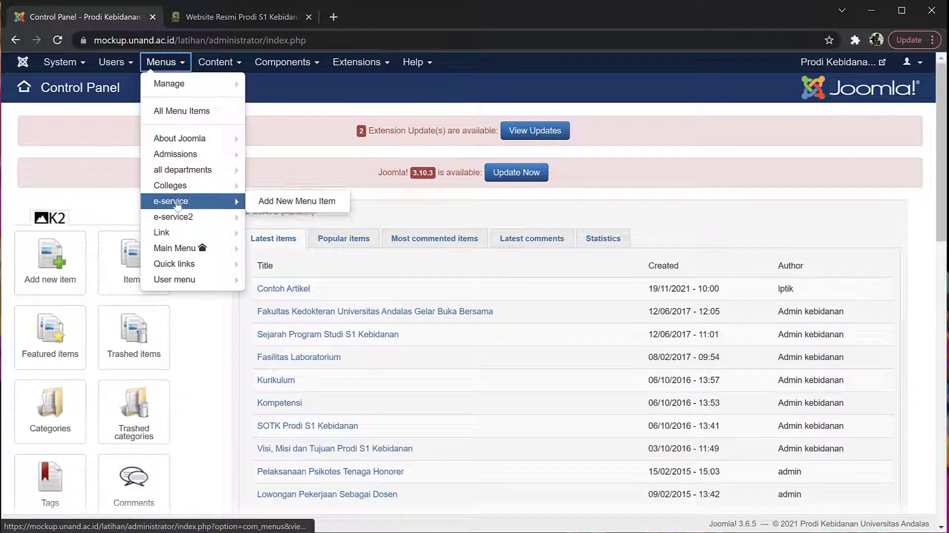
{"action": "mouse_move", "coordinate": [172, 177]}
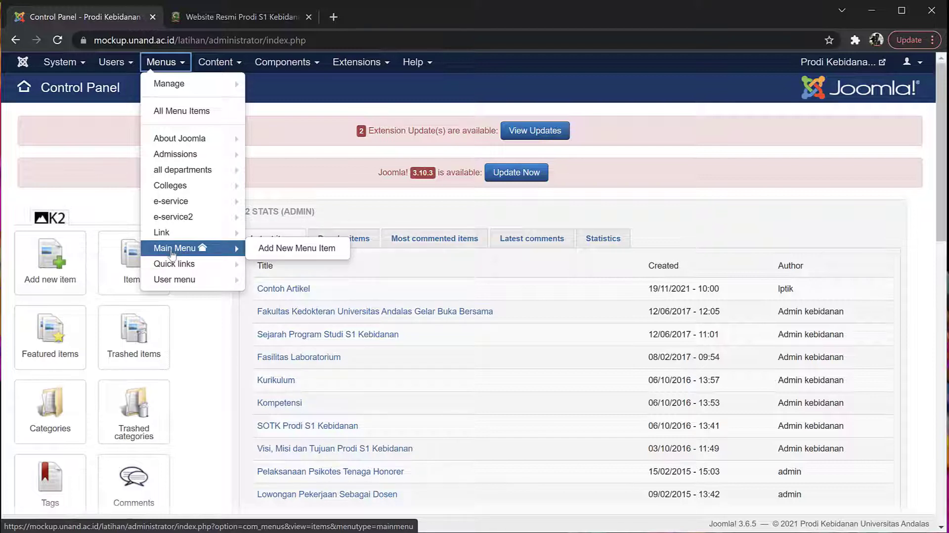
{"action": "left_click", "coordinate": [172, 249]}
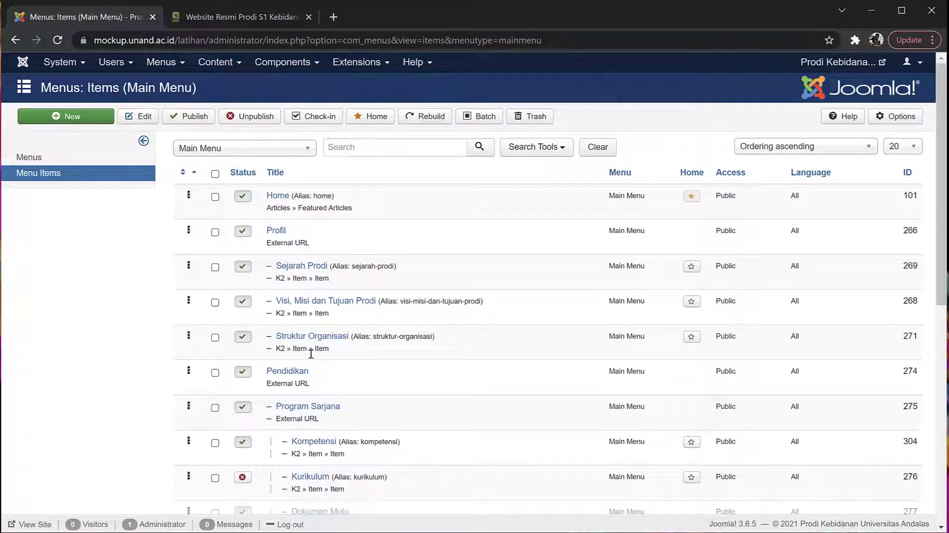
{"action": "scroll", "coordinate": [311, 354], "scroll_direction": "down", "scroll_amount": 4}
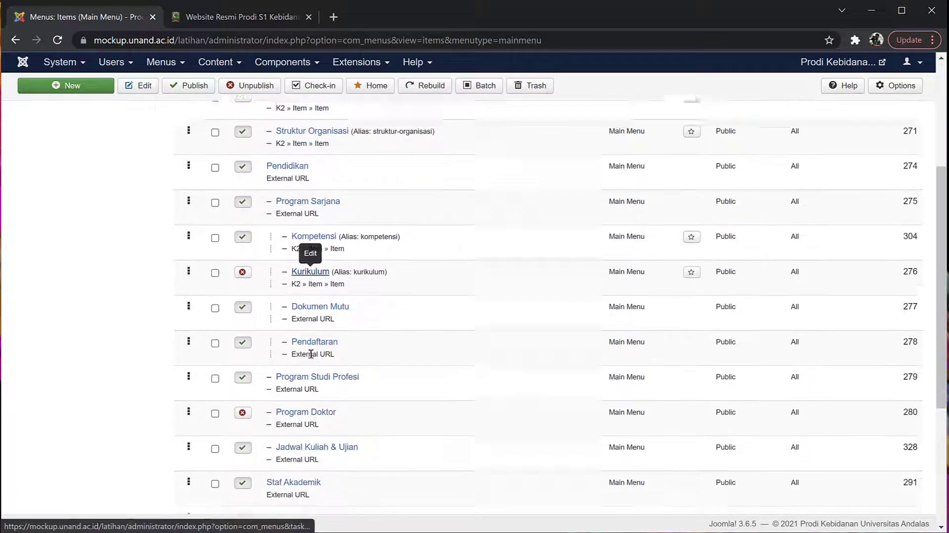
{"action": "scroll", "coordinate": [311, 353], "scroll_direction": "down", "scroll_amount": 5}
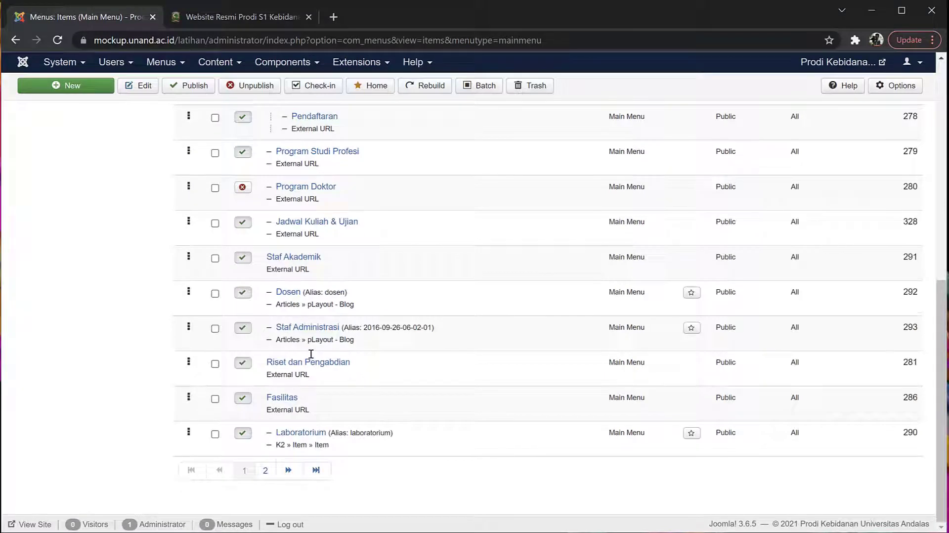
{"action": "scroll", "coordinate": [311, 353], "scroll_direction": "up", "scroll_amount": 9}
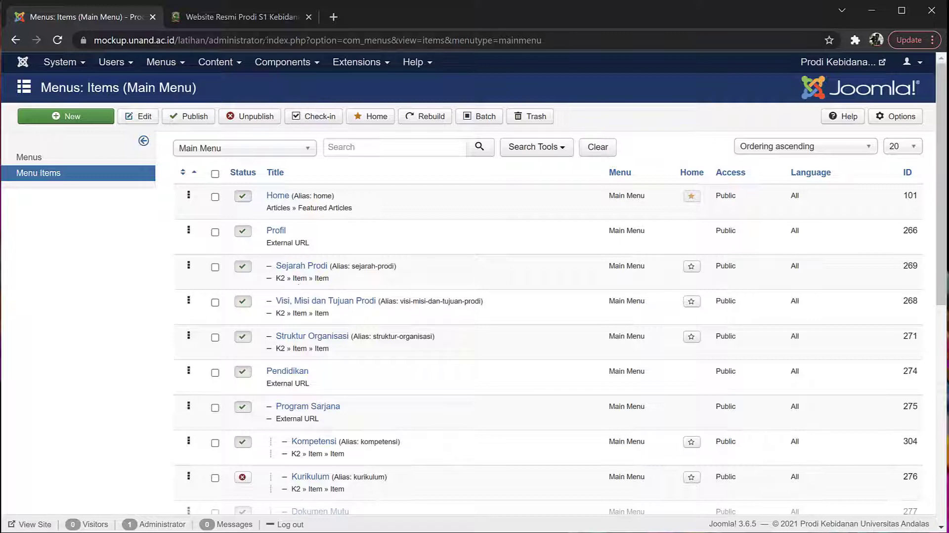
Step: Open the Sejarah Prodi page under Profil on the public website and look through its article
{"action": "left_click", "coordinate": [257, 16]}
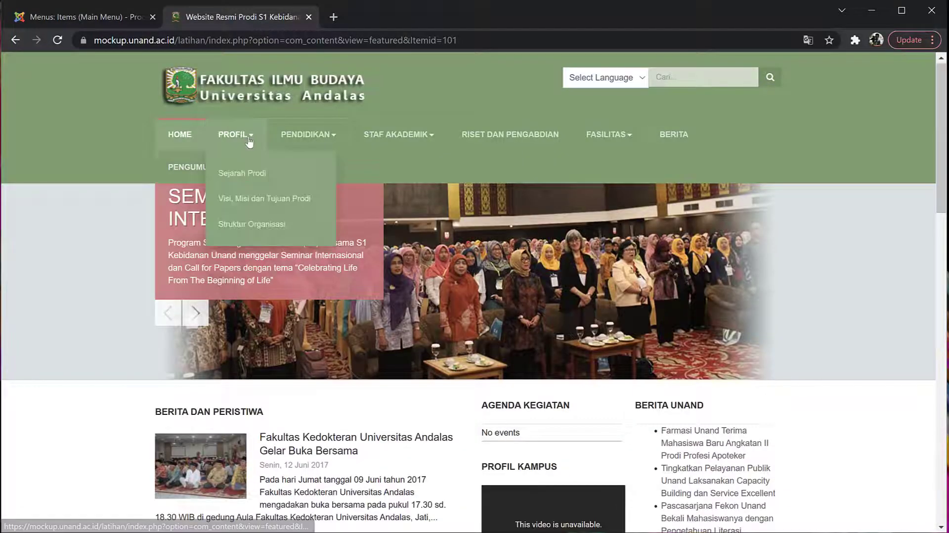
{"action": "left_click", "coordinate": [238, 177]}
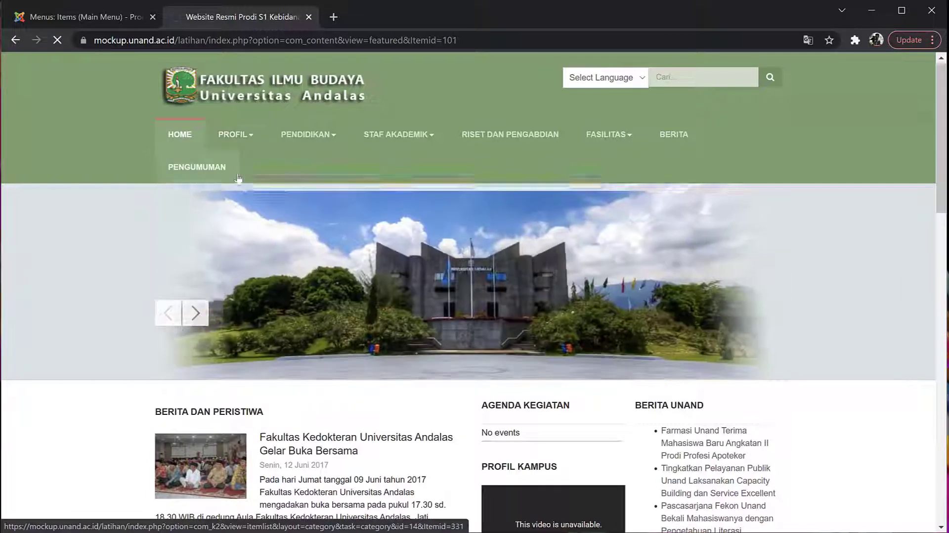
{"action": "scroll", "coordinate": [326, 410], "scroll_direction": "down", "scroll_amount": 3}
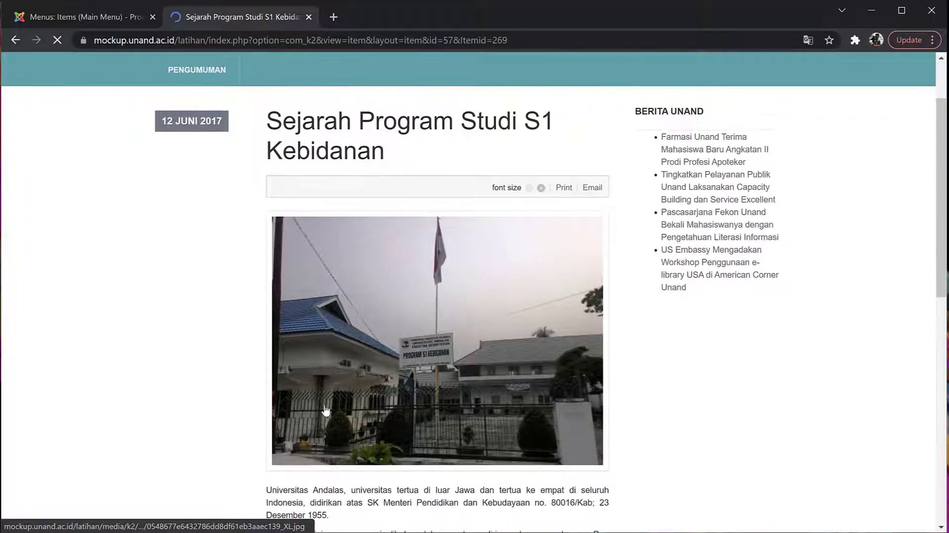
{"action": "scroll", "coordinate": [326, 411], "scroll_direction": "down", "scroll_amount": 5}
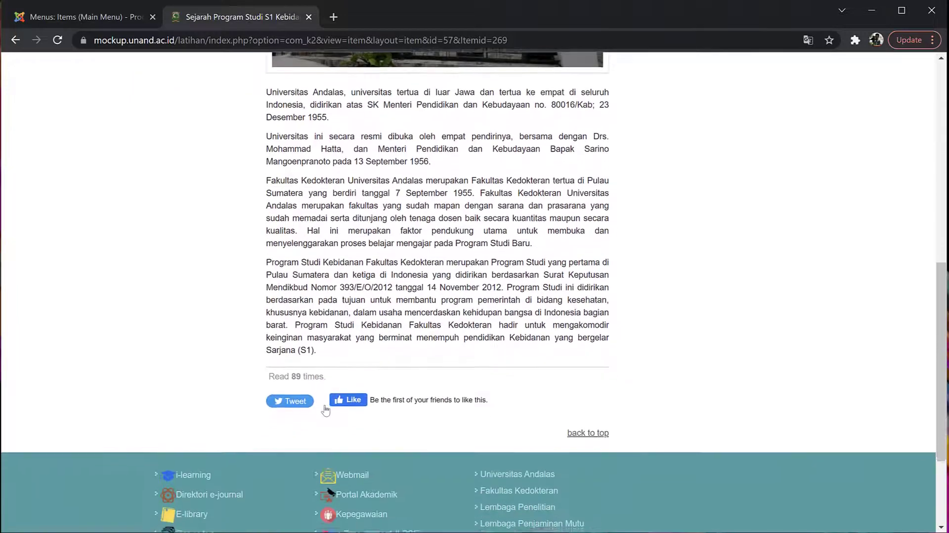
{"action": "scroll", "coordinate": [326, 410], "scroll_direction": "up", "scroll_amount": 3}
{"action": "scroll", "coordinate": [326, 410], "scroll_direction": "up", "scroll_amount": 6}
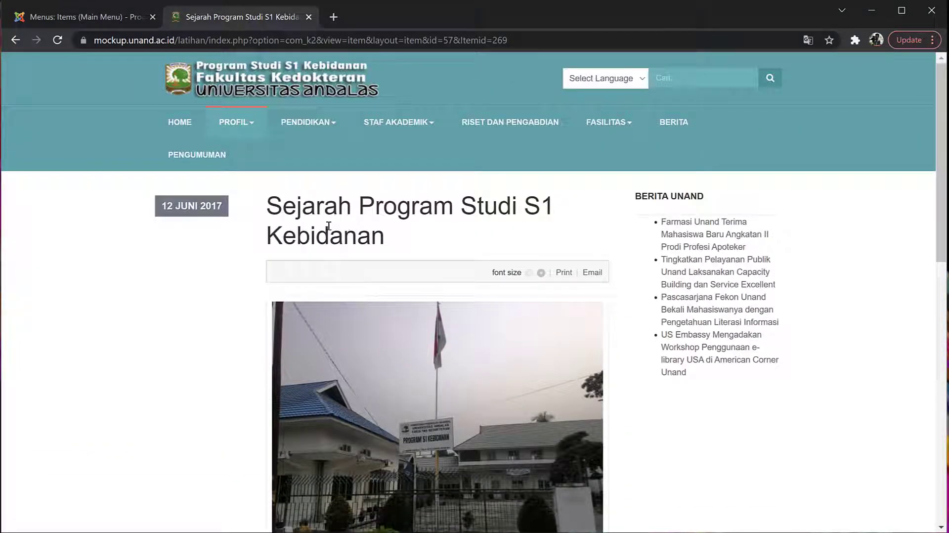
Step: Compare the Profil entries in the administrator's Main Menu list with the Profil submenu on the website
{"action": "left_click", "coordinate": [87, 19]}
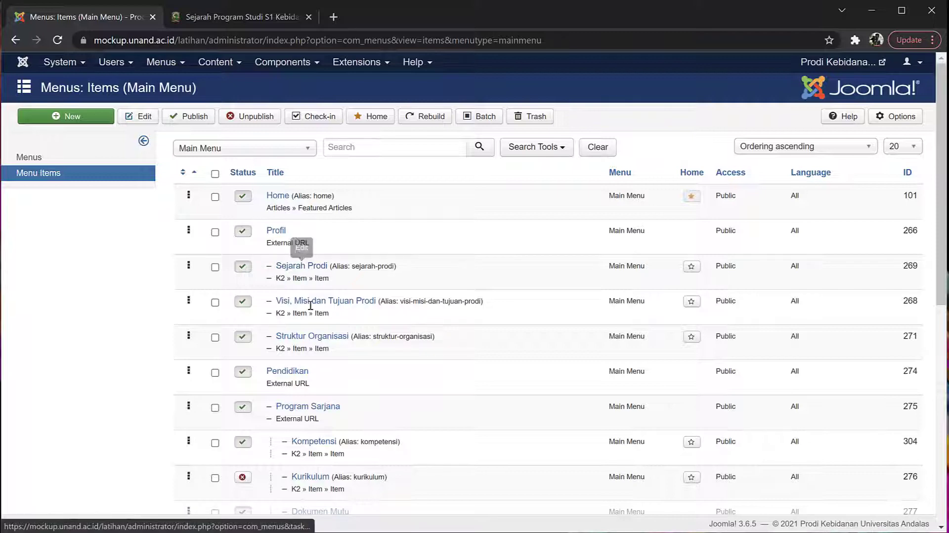
{"action": "left_click", "coordinate": [232, 20]}
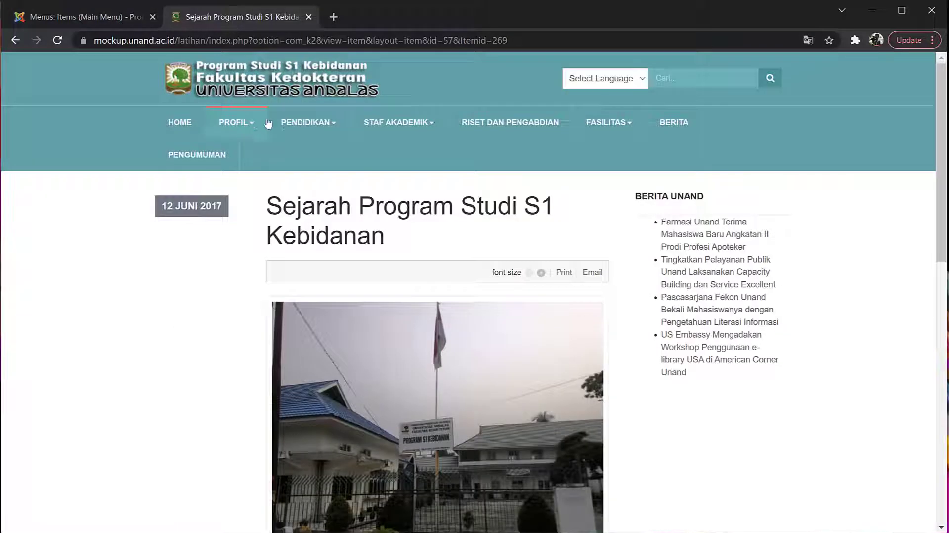
{"action": "left_click", "coordinate": [252, 124]}
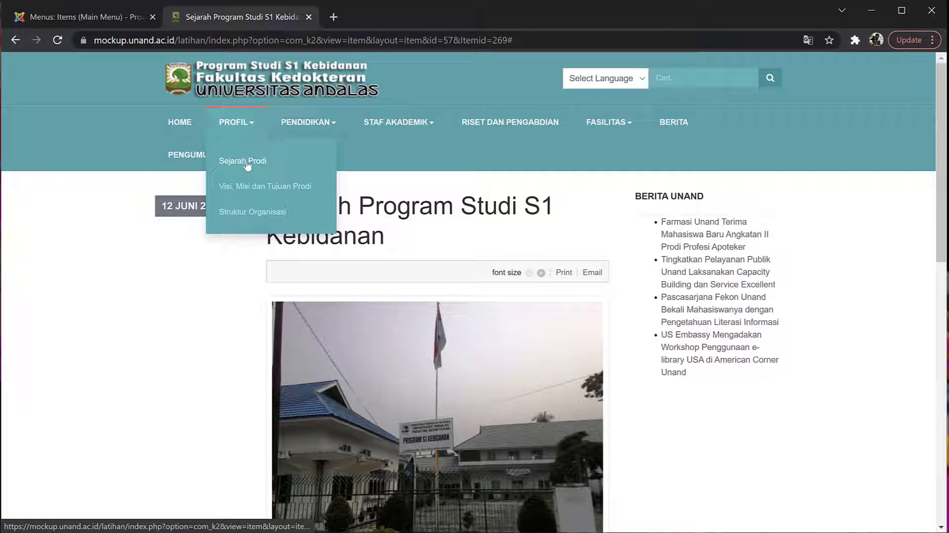
Step: Open the Sejarah Prodi menu item for editing from the administrator's list and examine its title and details
{"action": "left_click", "coordinate": [103, 11]}
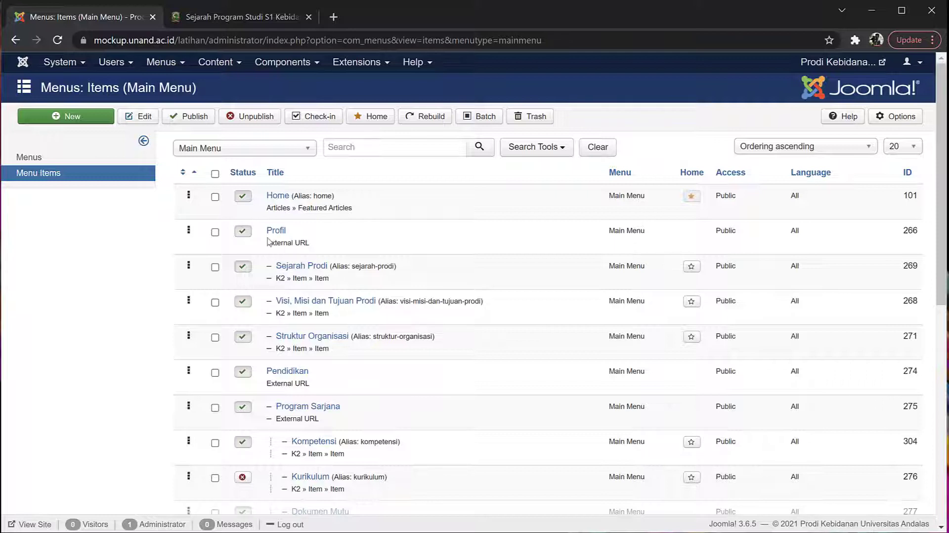
{"action": "left_click", "coordinate": [291, 268]}
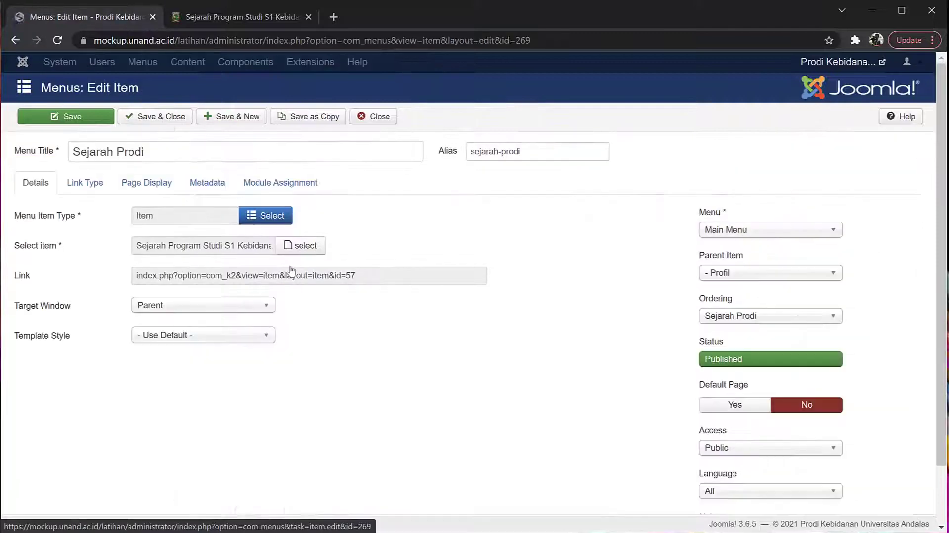
{"action": "scroll", "coordinate": [356, 345], "scroll_direction": "down", "scroll_amount": 1}
{"action": "scroll", "coordinate": [357, 347], "scroll_direction": "up", "scroll_amount": 1}
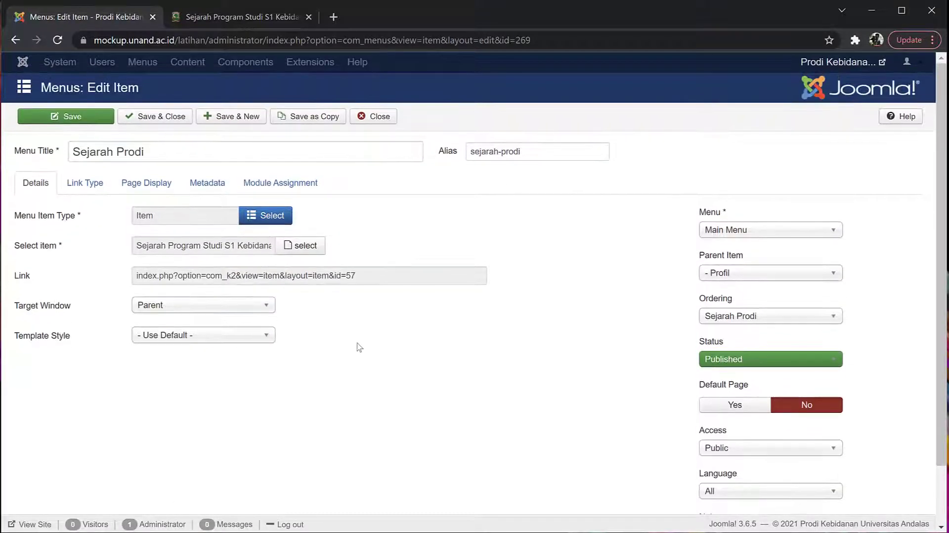
{"action": "left_click", "coordinate": [157, 147]}
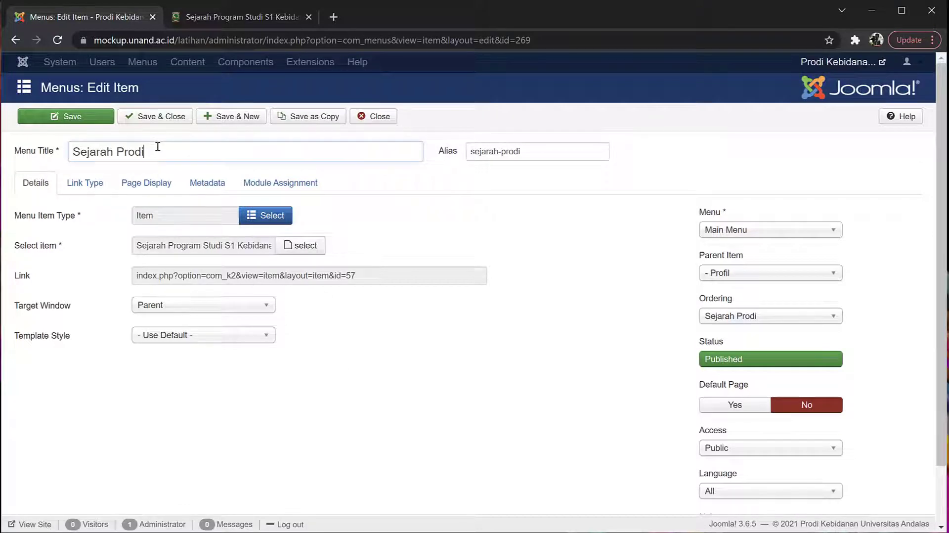
{"action": "left_click_drag", "start_coordinate": [155, 148], "coordinate": [47, 130]}
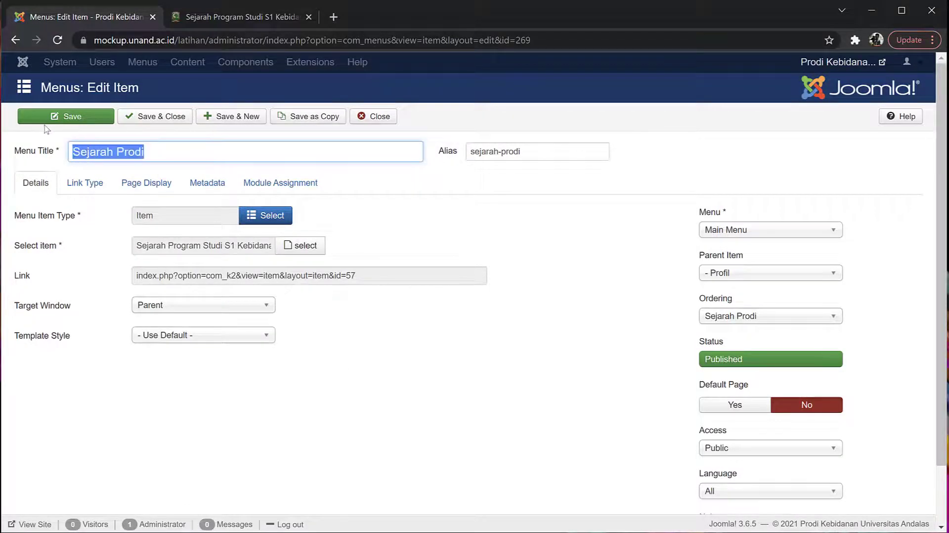
{"action": "left_click", "coordinate": [109, 151]}
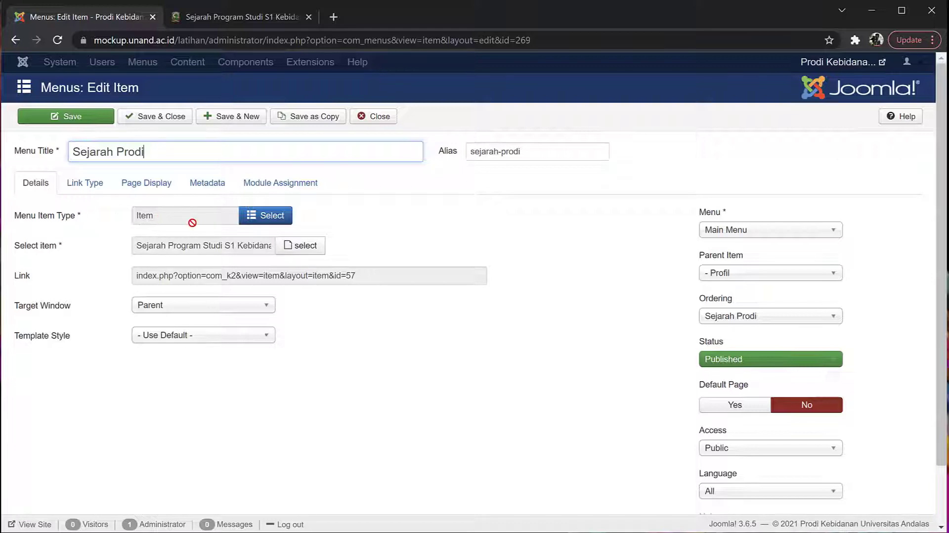
Step: Set the Sejarah Prodi menu item's type to Item from the K2 group
{"action": "left_click", "coordinate": [280, 223]}
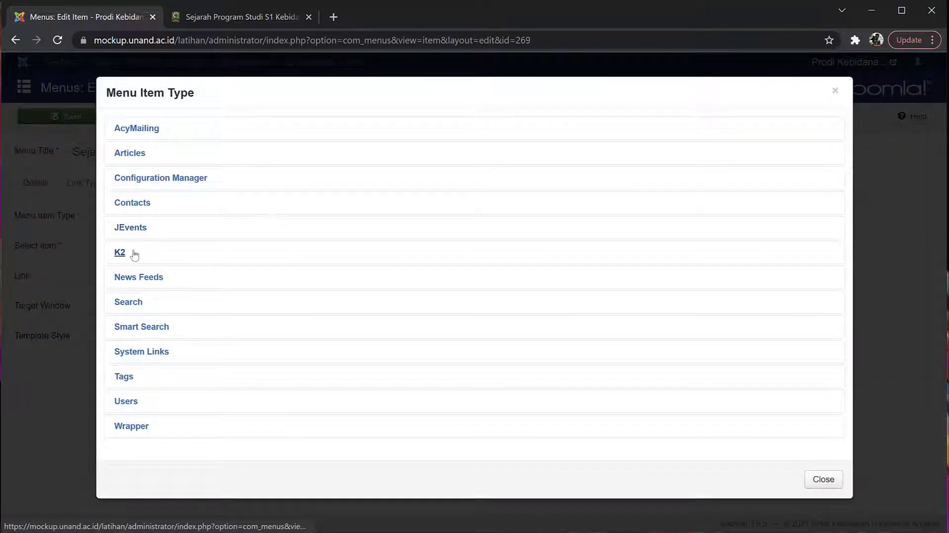
{"action": "left_click", "coordinate": [132, 254]}
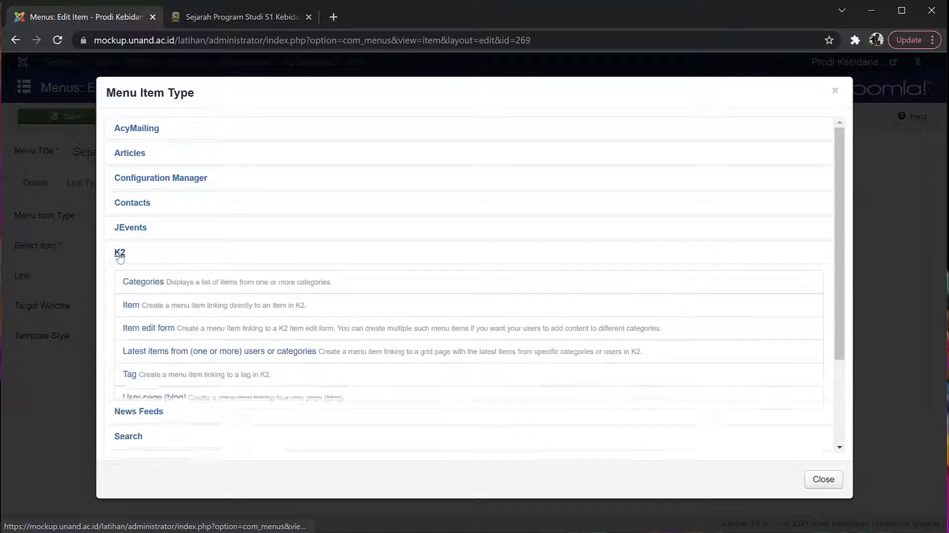
{"action": "left_click", "coordinate": [129, 306]}
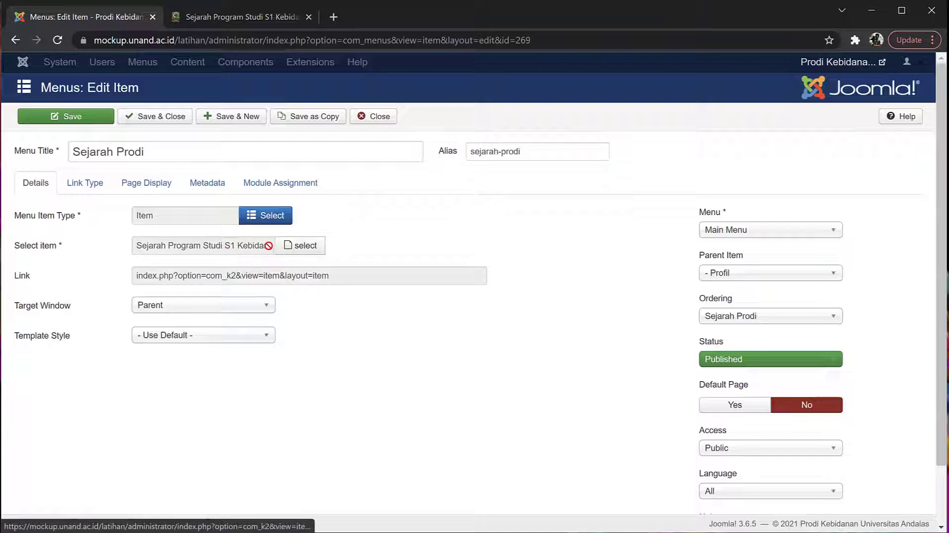
Step: Look through the K2 articles available for the Sejarah Prodi menu item and close the list without choosing one
{"action": "left_click", "coordinate": [302, 246]}
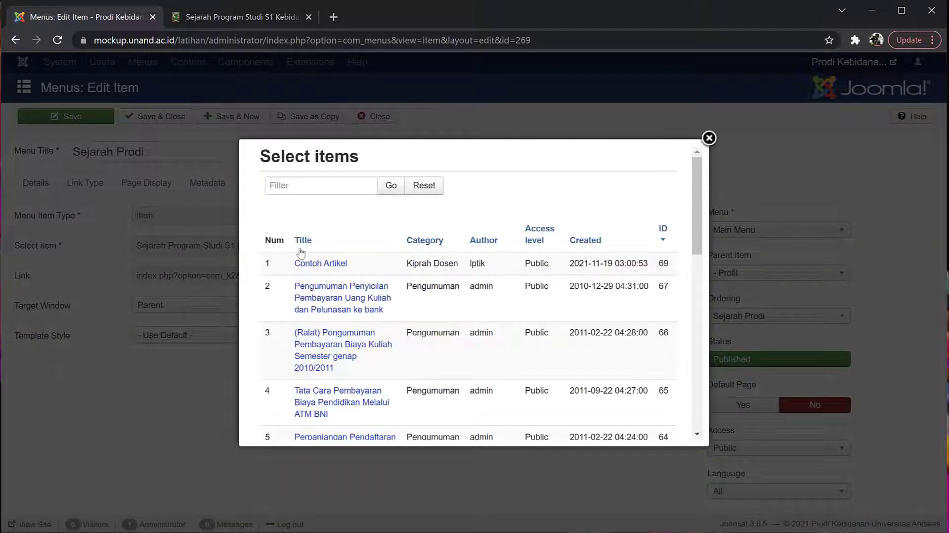
{"action": "scroll", "coordinate": [358, 351], "scroll_direction": "down", "scroll_amount": 3}
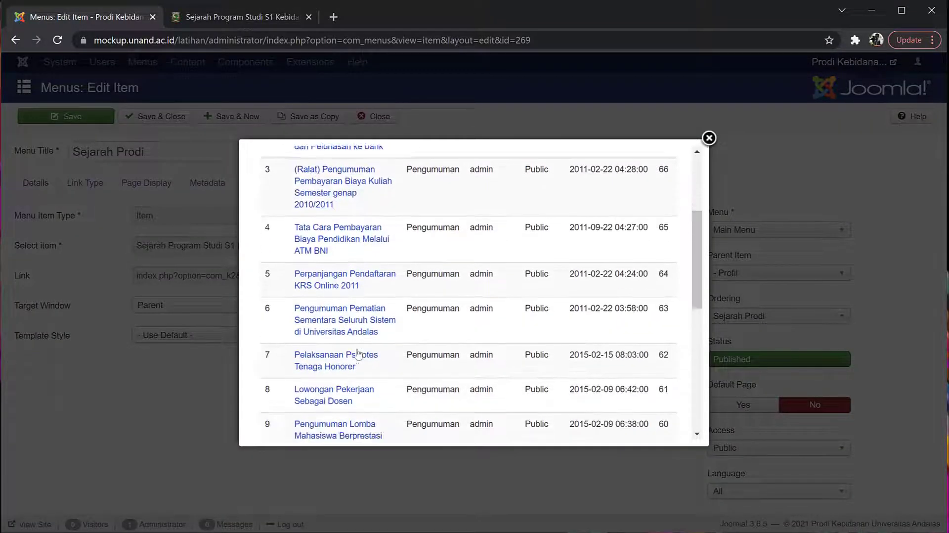
{"action": "scroll", "coordinate": [358, 353], "scroll_direction": "down", "scroll_amount": 7}
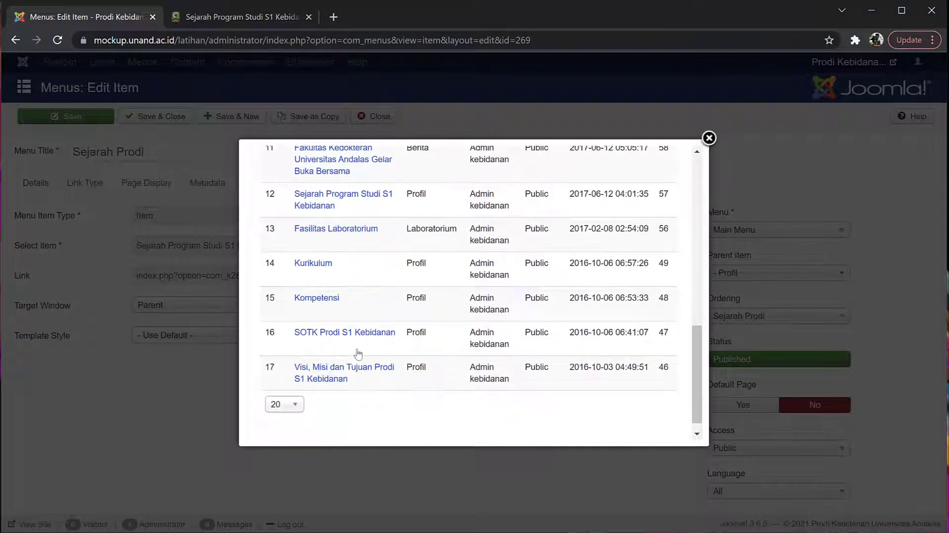
{"action": "scroll", "coordinate": [354, 281], "scroll_direction": "up", "scroll_amount": 1}
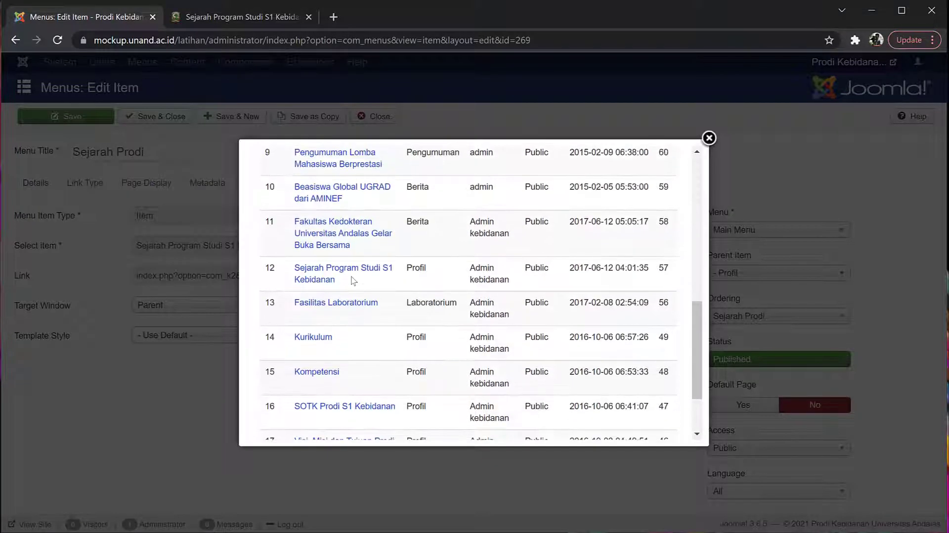
{"action": "scroll", "coordinate": [353, 281], "scroll_direction": "up", "scroll_amount": 2}
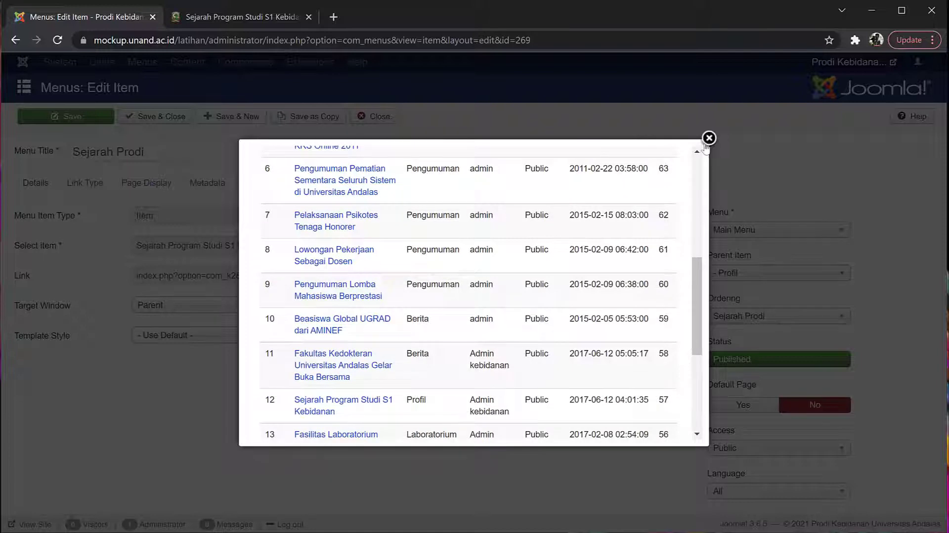
{"action": "left_click", "coordinate": [709, 139]}
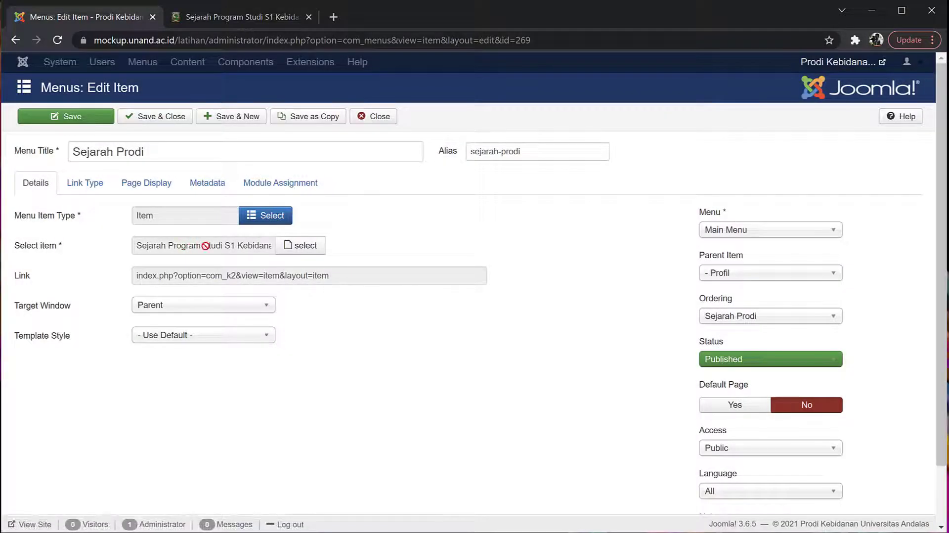
Step: Link the Sejarah Prodi menu item to the Contoh Artikel article and save the menu item
{"action": "left_click", "coordinate": [302, 246]}
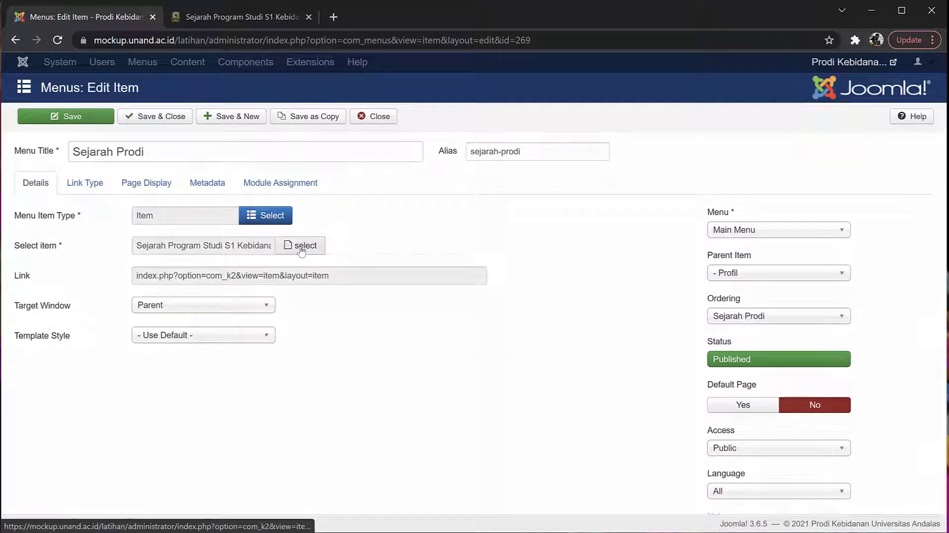
{"action": "scroll", "coordinate": [308, 262], "scroll_direction": "down", "scroll_amount": 1}
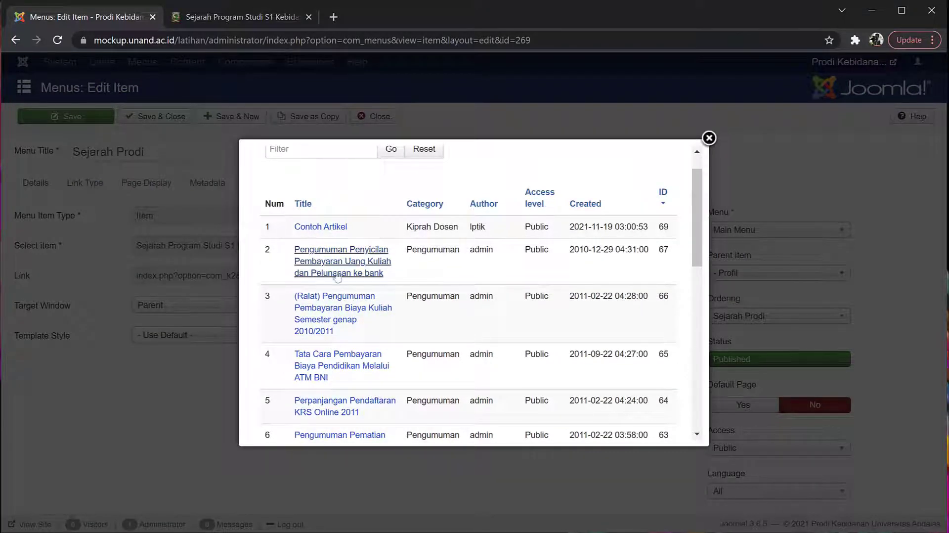
{"action": "left_click", "coordinate": [321, 227]}
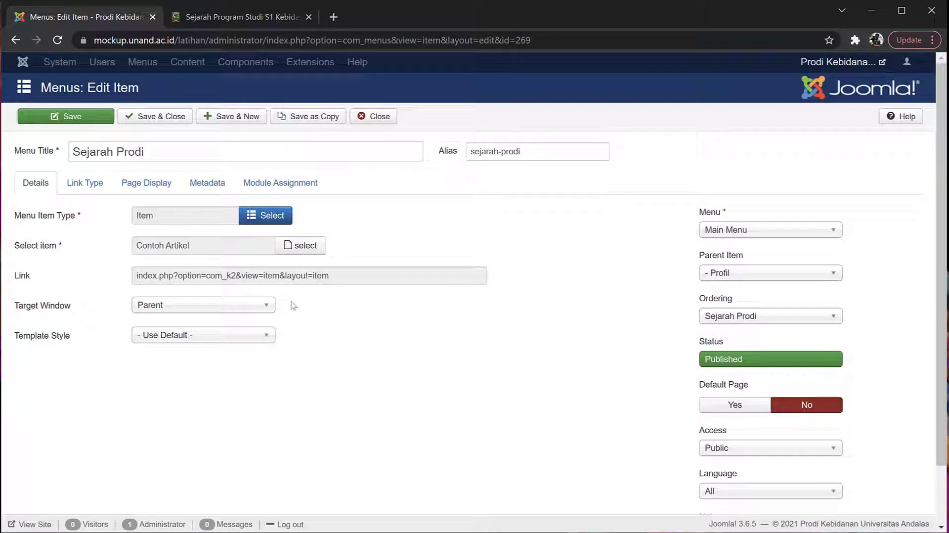
{"action": "left_click", "coordinate": [76, 119]}
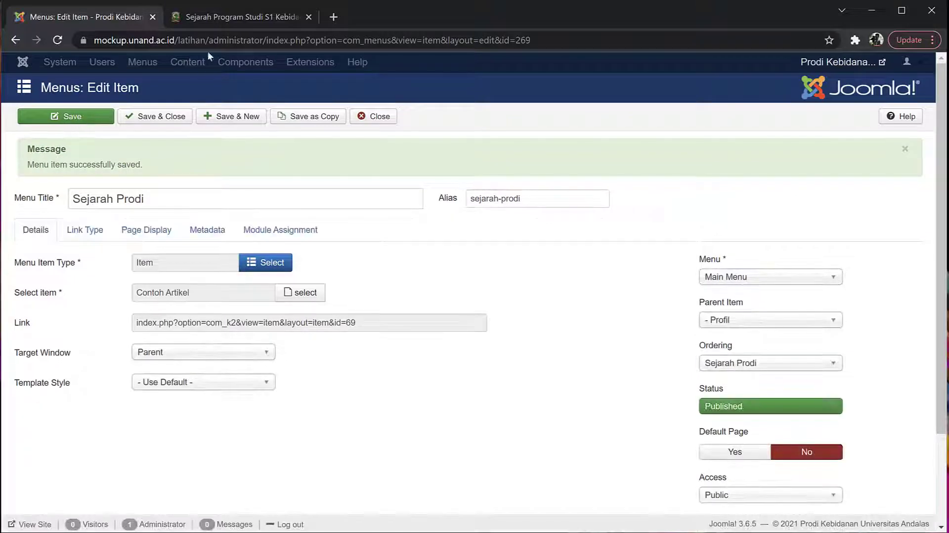
Step: Check which article Sejarah Prodi under Profil opens on the public website, and return to the administrator
{"action": "left_click", "coordinate": [222, 17]}
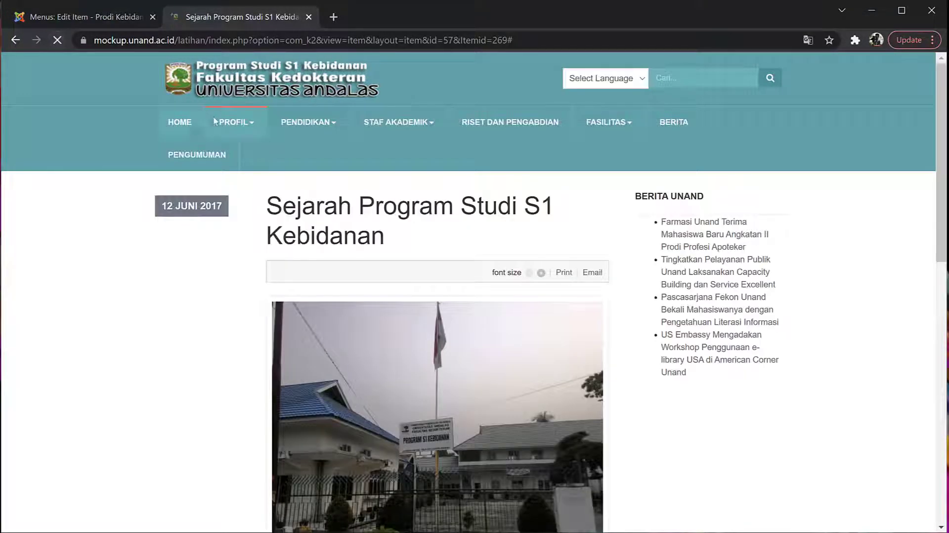
{"action": "mouse_move", "coordinate": [247, 130]}
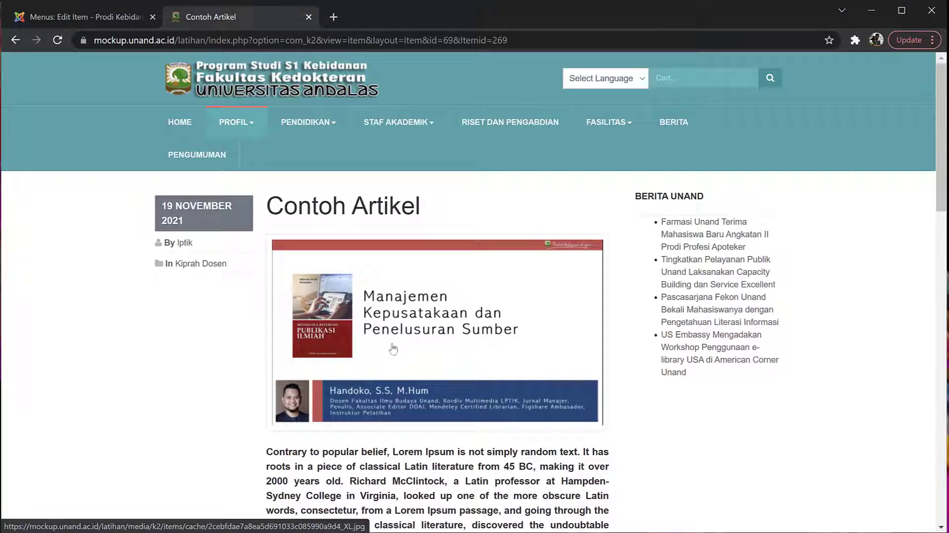
{"action": "left_click", "coordinate": [79, 20]}
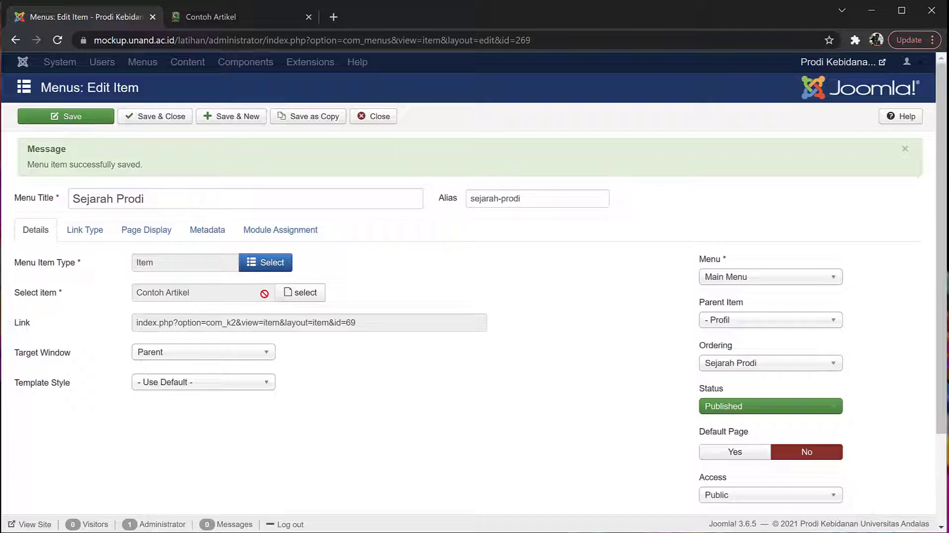
Step: Filter the article list by "sejarah", link the menu item to Sejarah Program Studi S1 Kebidanan and save it
{"action": "left_click", "coordinate": [291, 295]}
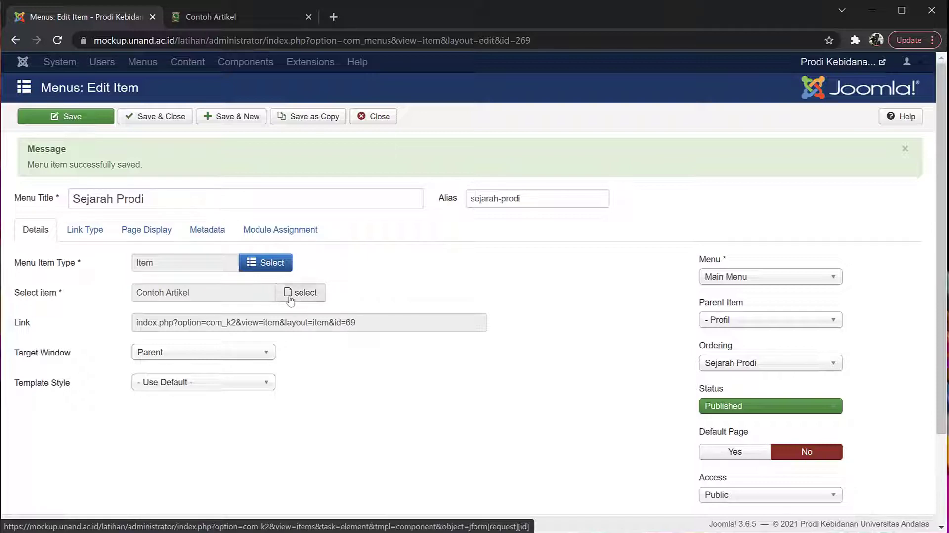
{"action": "left_click", "coordinate": [316, 190]}
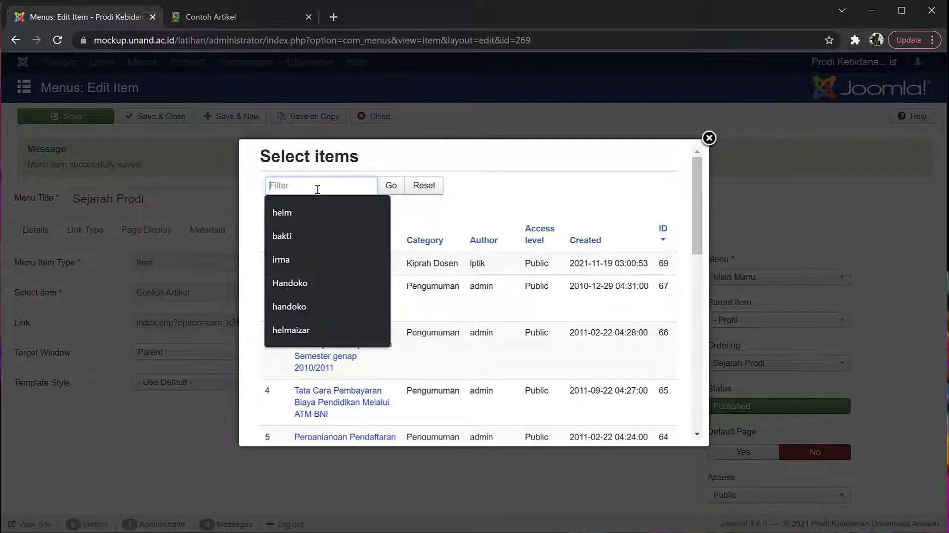
{"action": "type", "text": "sejarah"}
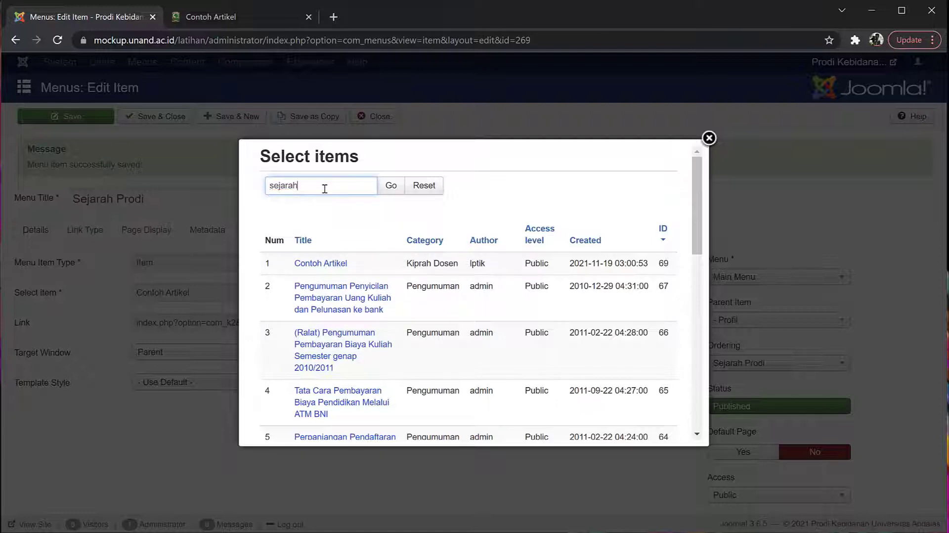
{"action": "left_click", "coordinate": [389, 189]}
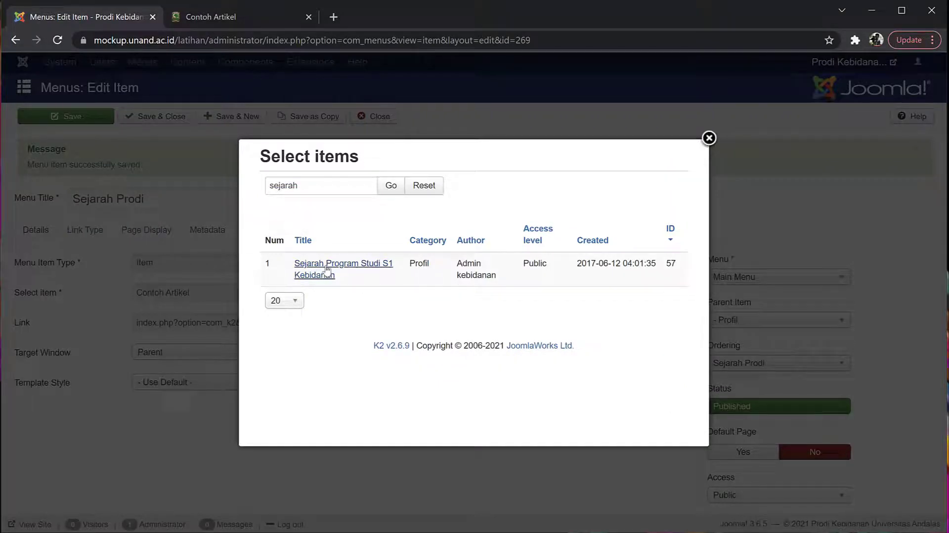
{"action": "left_click", "coordinate": [327, 269]}
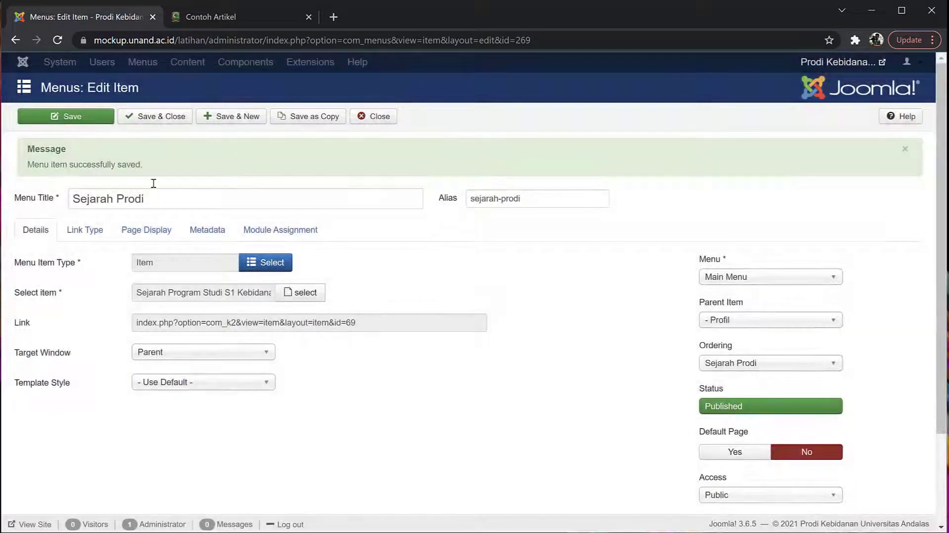
{"action": "left_click", "coordinate": [83, 119]}
Step: Reopen Sejarah Prodi under Profil on the public website and look over the linked article
{"action": "left_click", "coordinate": [208, 16]}
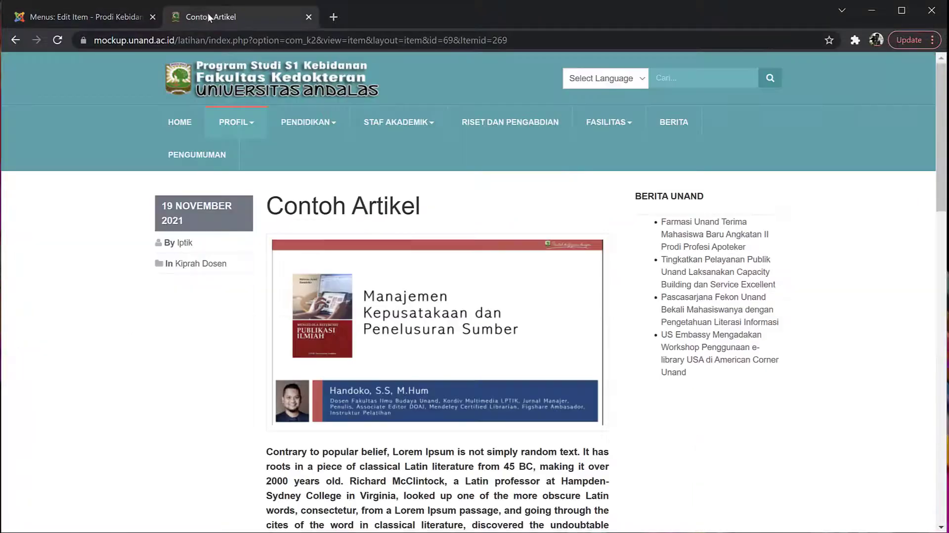
{"action": "left_click", "coordinate": [58, 40]}
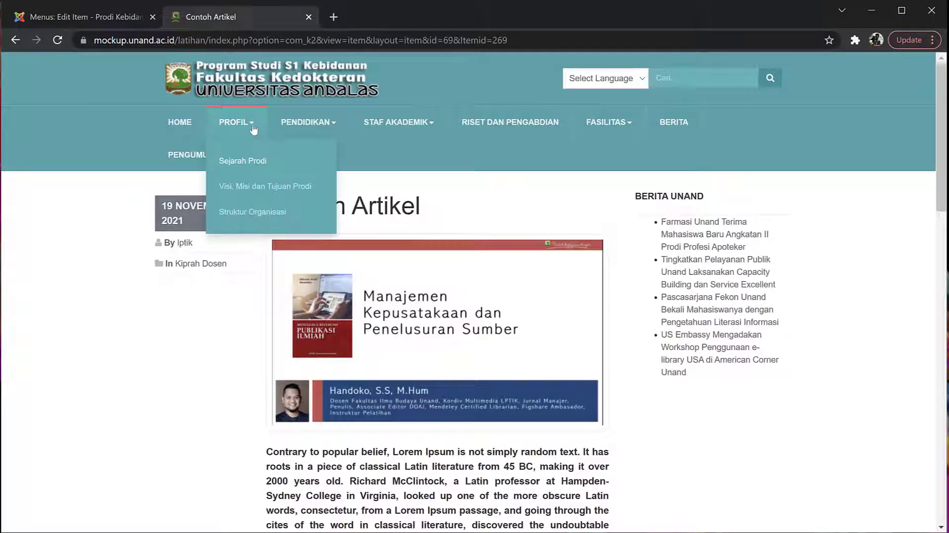
{"action": "left_click", "coordinate": [252, 161]}
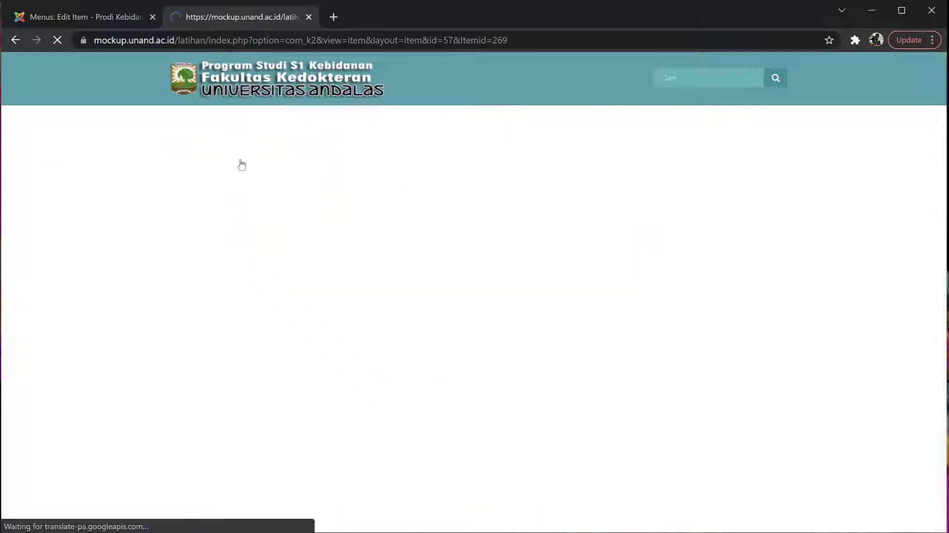
{"action": "scroll", "coordinate": [314, 376], "scroll_direction": "down", "scroll_amount": 2}
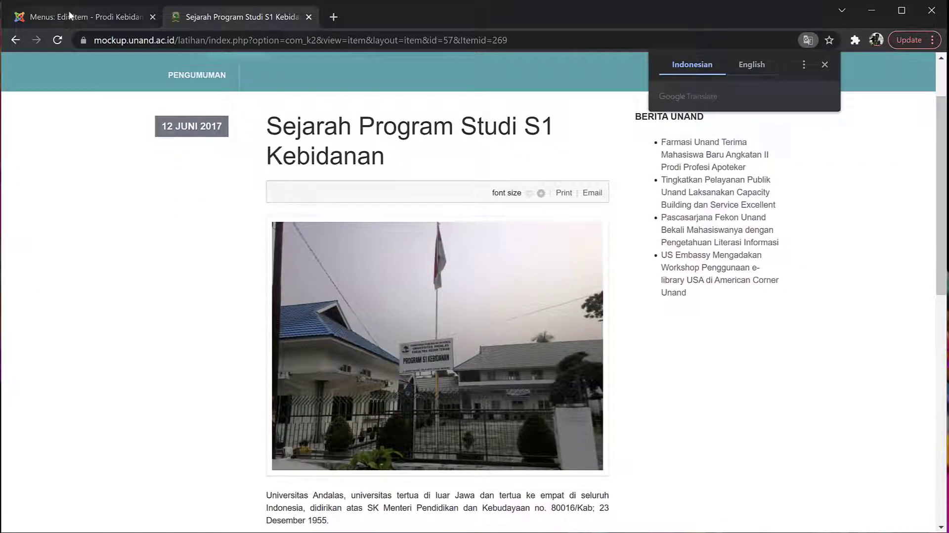
Step: Return to the administrator, close the Sejarah Prodi menu item and go to the Control Panel
{"action": "left_click", "coordinate": [66, 17]}
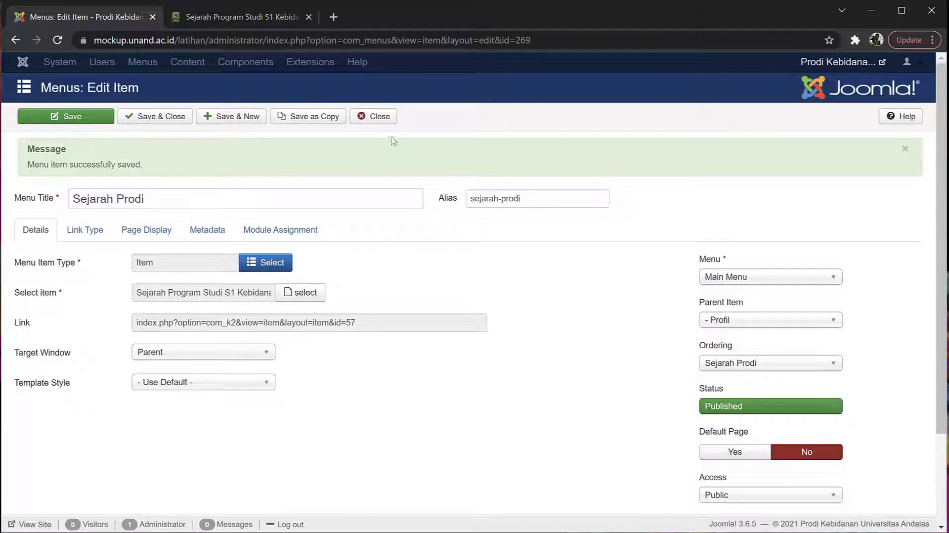
{"action": "left_click", "coordinate": [372, 123]}
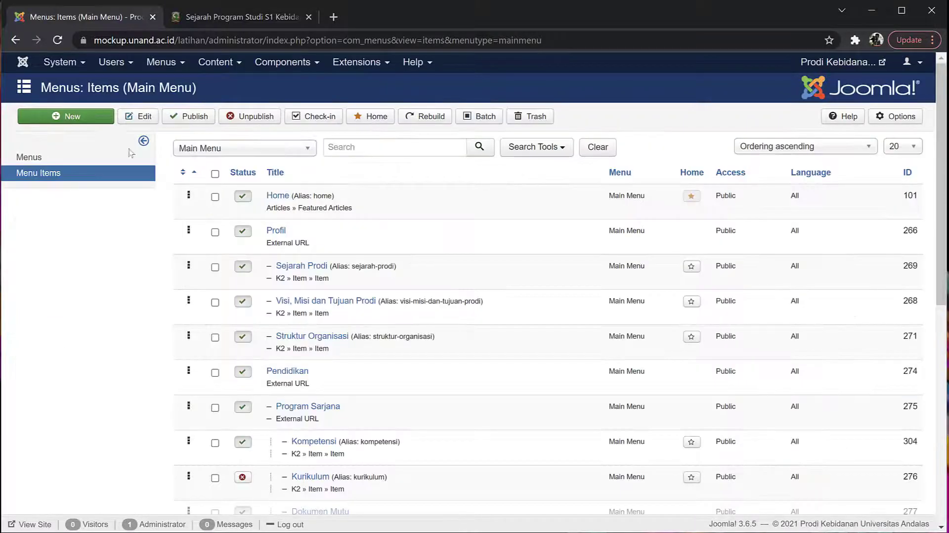
{"action": "left_click", "coordinate": [81, 68]}
{"action": "left_click", "coordinate": [62, 84]}
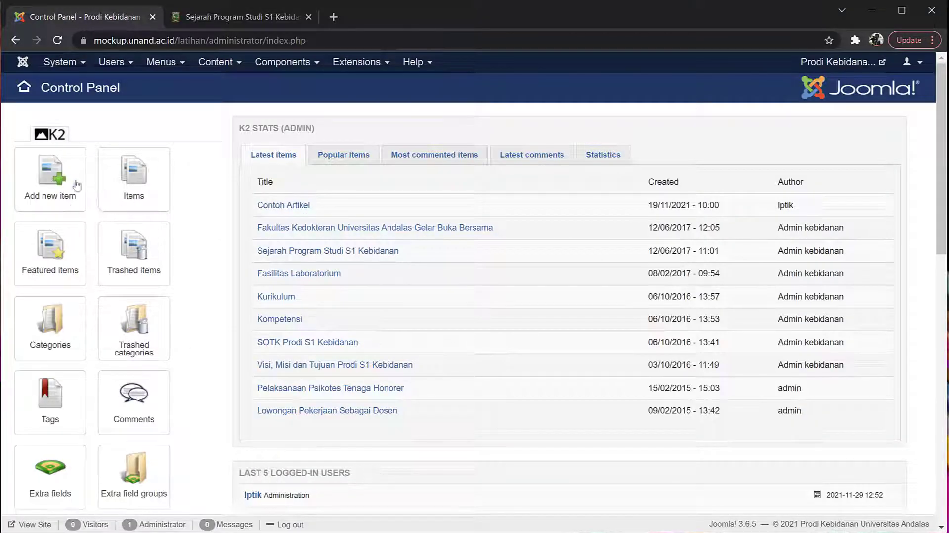
Step: Open the Sejarah Program Studi S1 Kebidanan article for editing from the K2 items list filtered by "sejarah"
{"action": "left_click", "coordinate": [125, 179]}
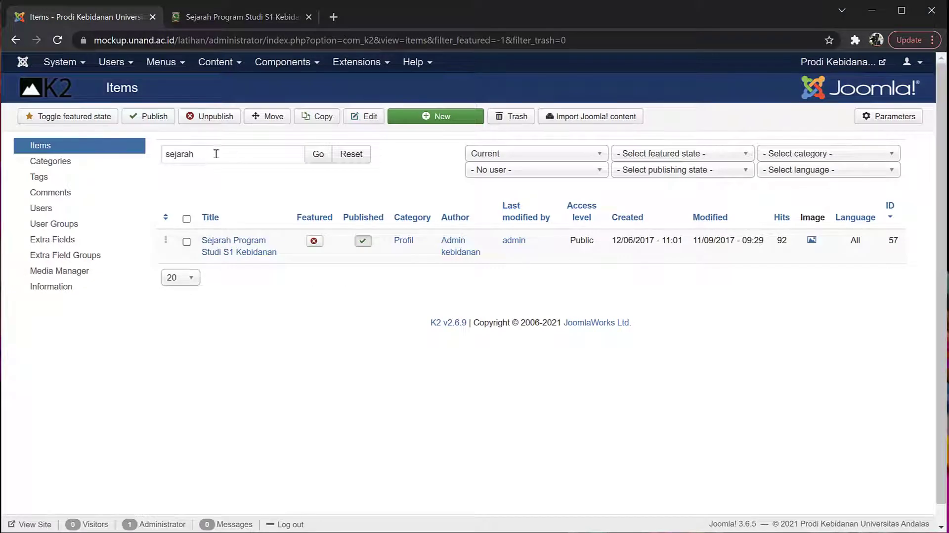
{"action": "left_click", "coordinate": [217, 154]}
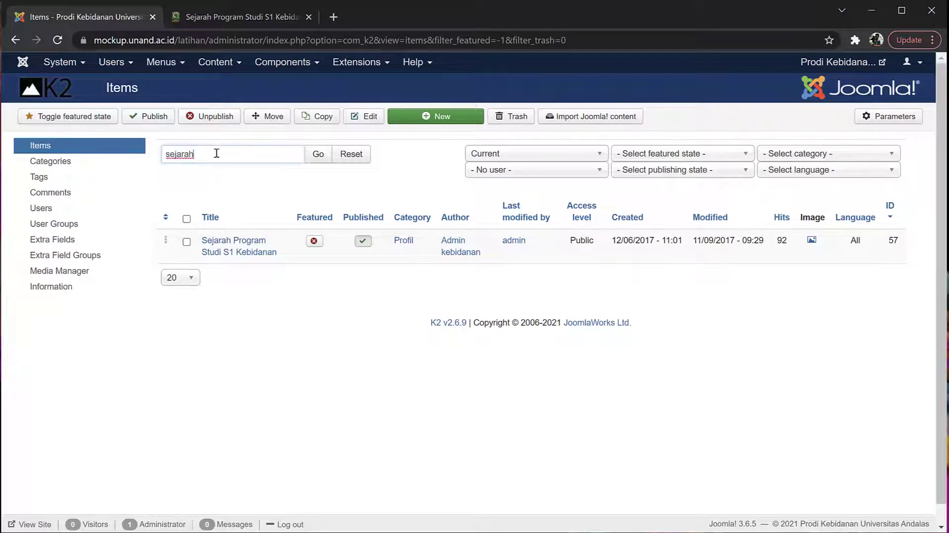
{"action": "left_click", "coordinate": [216, 248]}
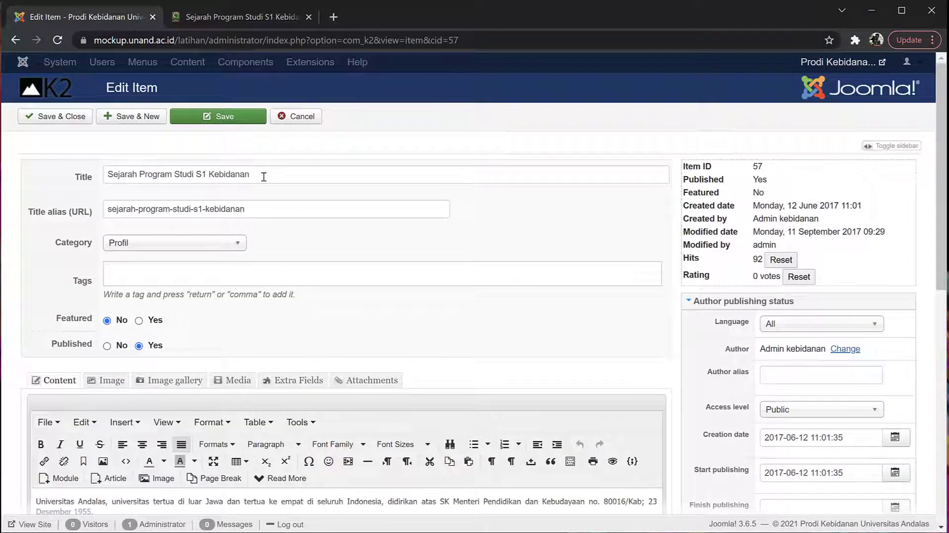
Step: Examine the title and the body text of the Sejarah Program Studi S1 Kebidanan article in the editor
{"action": "left_click_drag", "start_coordinate": [263, 178], "coordinate": [179, 161]}
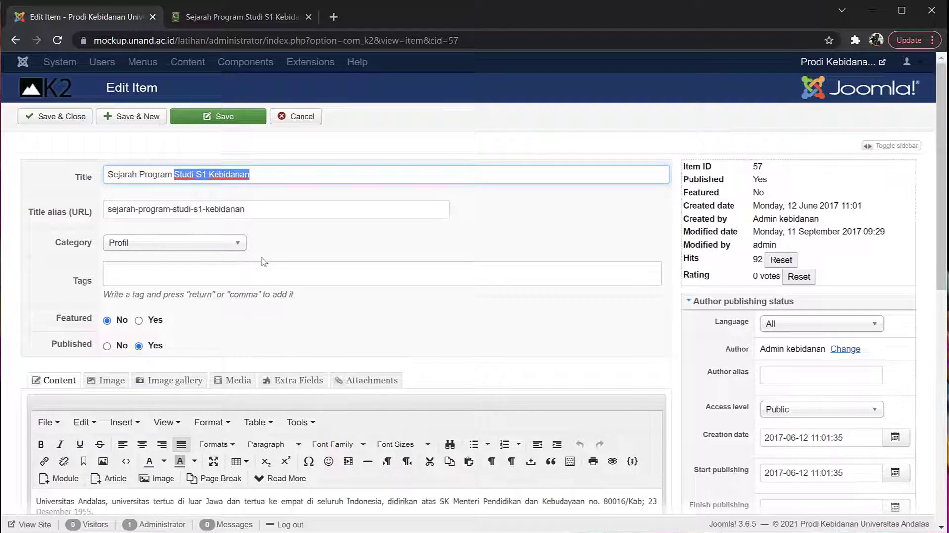
{"action": "scroll", "coordinate": [265, 262], "scroll_direction": "down", "scroll_amount": 1}
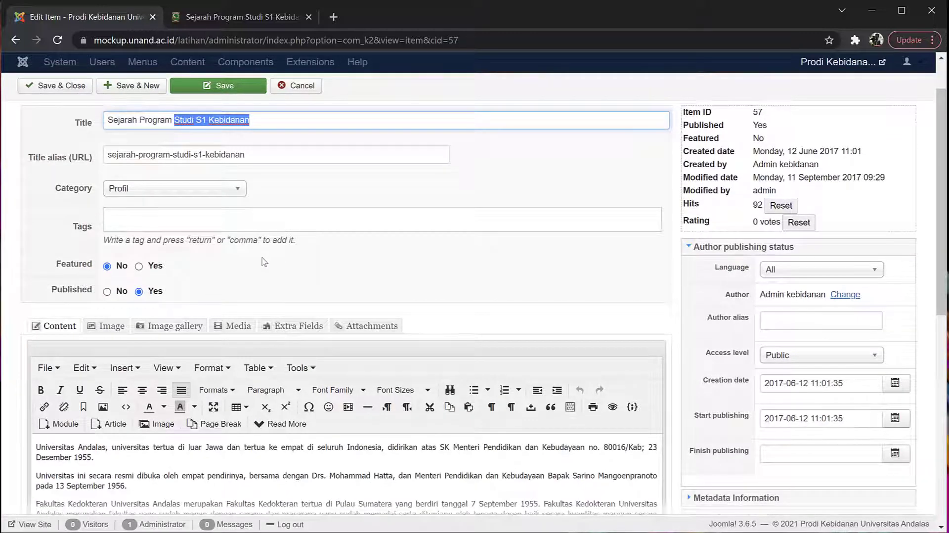
{"action": "scroll", "coordinate": [265, 262], "scroll_direction": "down", "scroll_amount": 2}
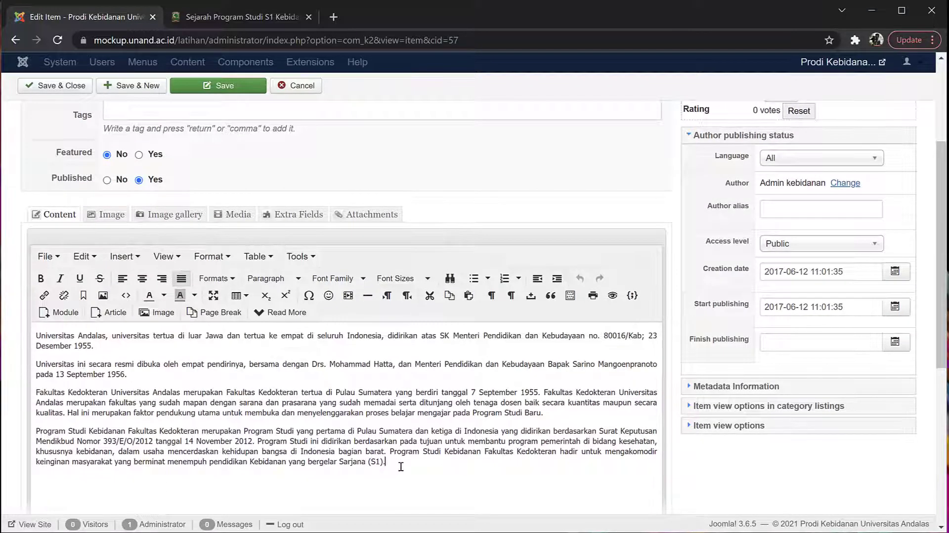
{"action": "scroll", "coordinate": [401, 467], "scroll_direction": "down", "scroll_amount": 2}
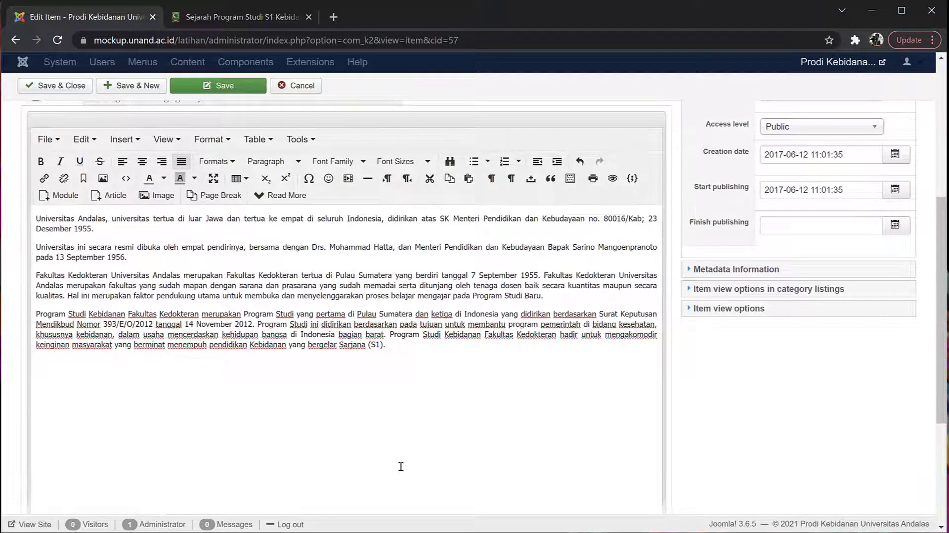
Step: Insert the fourth photo from the dosen image folder below the last paragraph of the Sejarah Program Studi S1 Kebidanan article and save it
{"action": "left_click", "coordinate": [401, 467]}
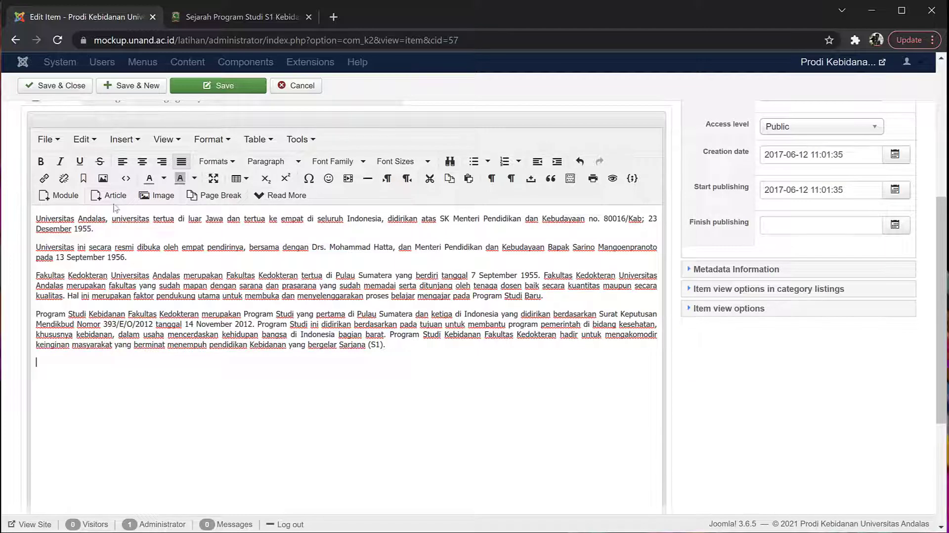
{"action": "left_click", "coordinate": [163, 196]}
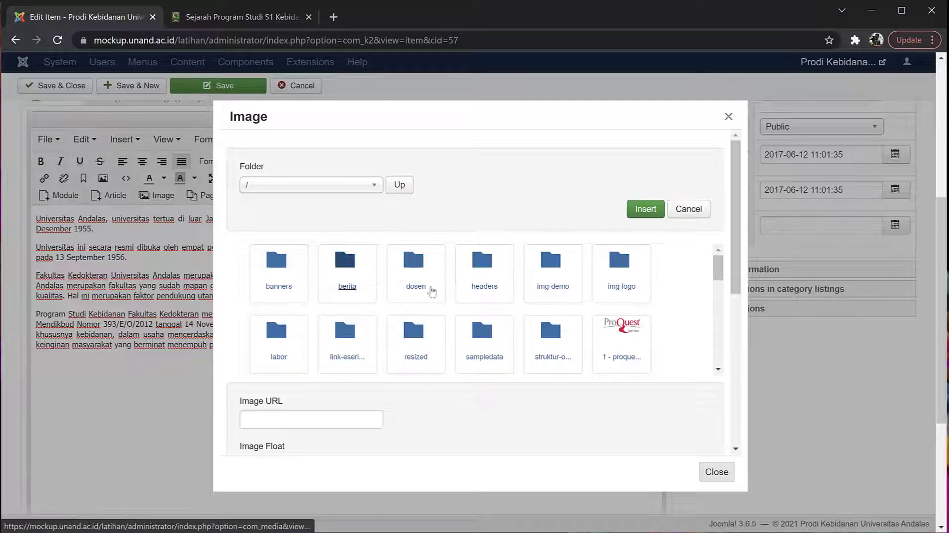
{"action": "left_click", "coordinate": [411, 281]}
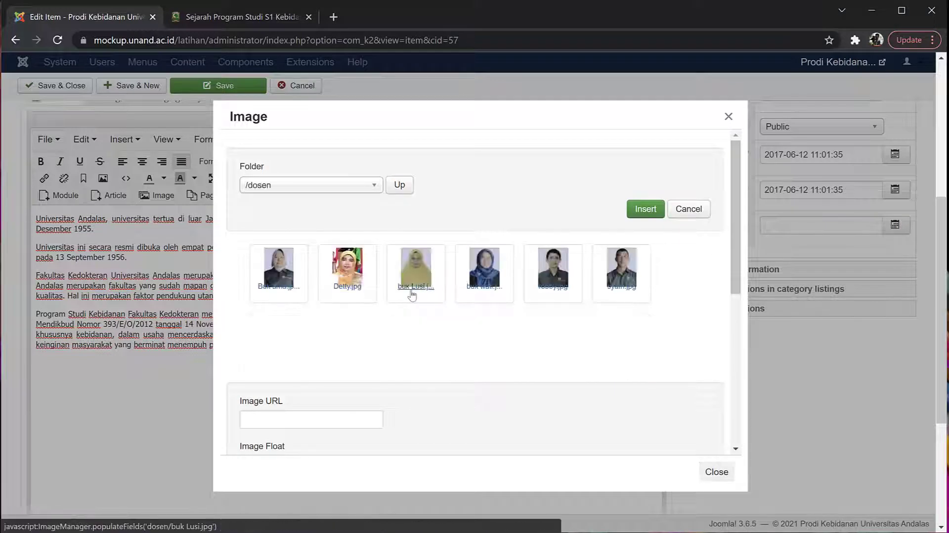
{"action": "left_click", "coordinate": [471, 290]}
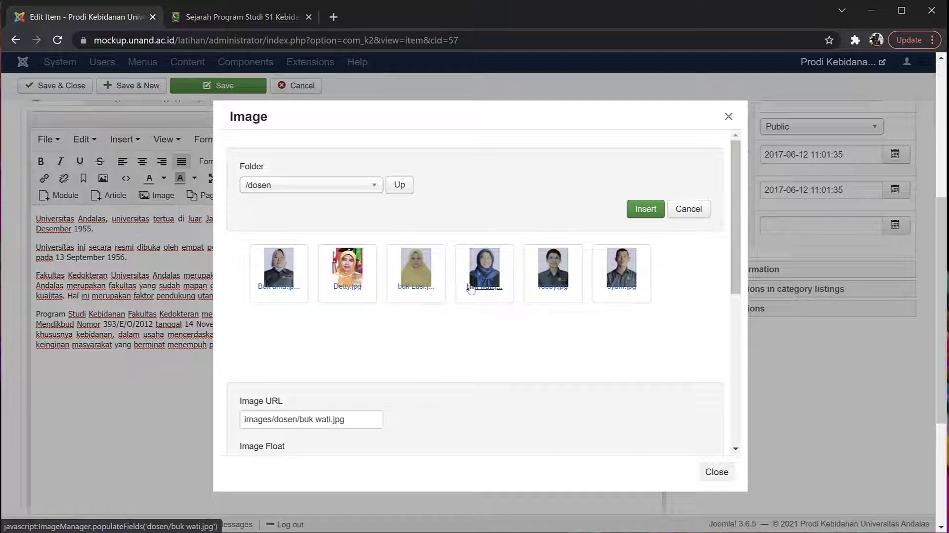
{"action": "left_click", "coordinate": [651, 213]}
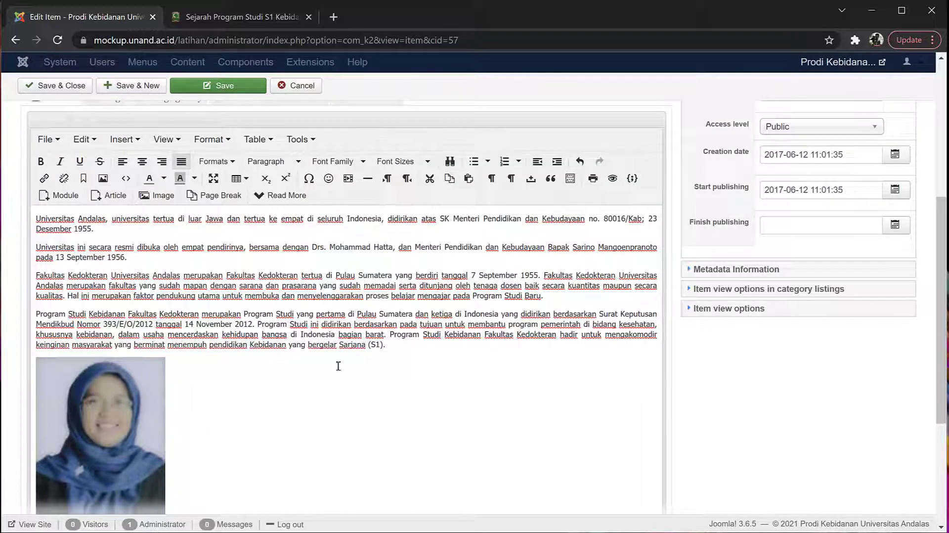
{"action": "scroll", "coordinate": [337, 396], "scroll_direction": "down", "scroll_amount": 1}
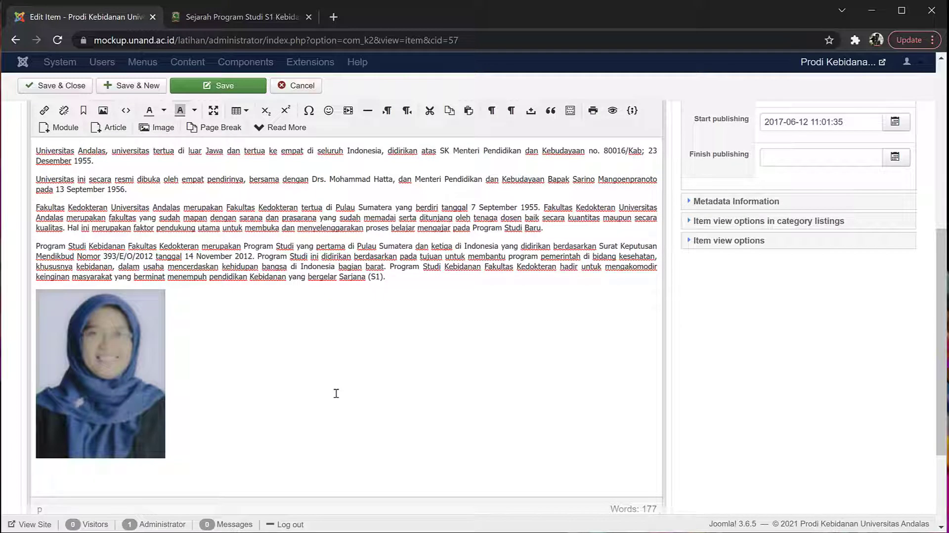
{"action": "left_click", "coordinate": [221, 88]}
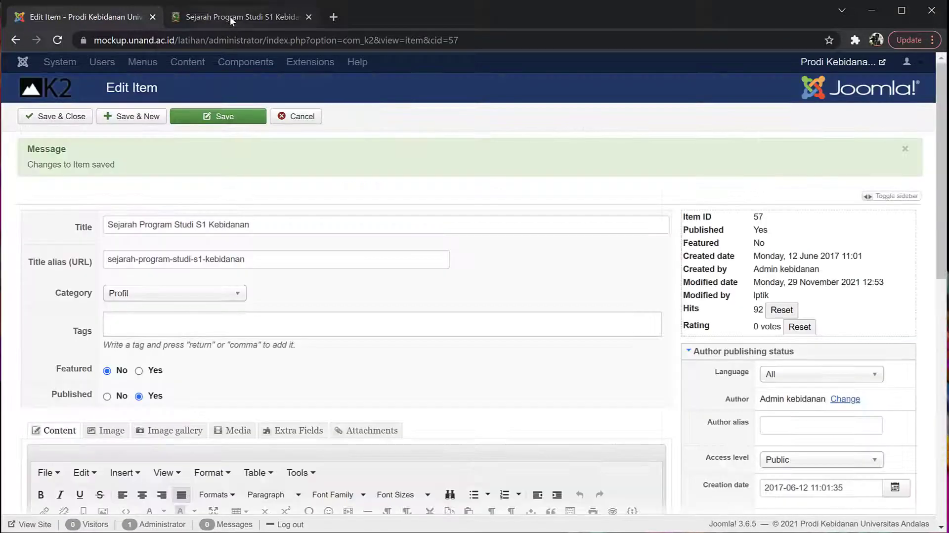
Step: Reload Sejarah Prodi under Profil on the public website and check the end of the article for the inserted photo
{"action": "left_click", "coordinate": [230, 16]}
{"action": "scroll", "coordinate": [254, 128], "scroll_direction": "up", "scroll_amount": 3}
{"action": "mouse_move", "coordinate": [255, 123]}
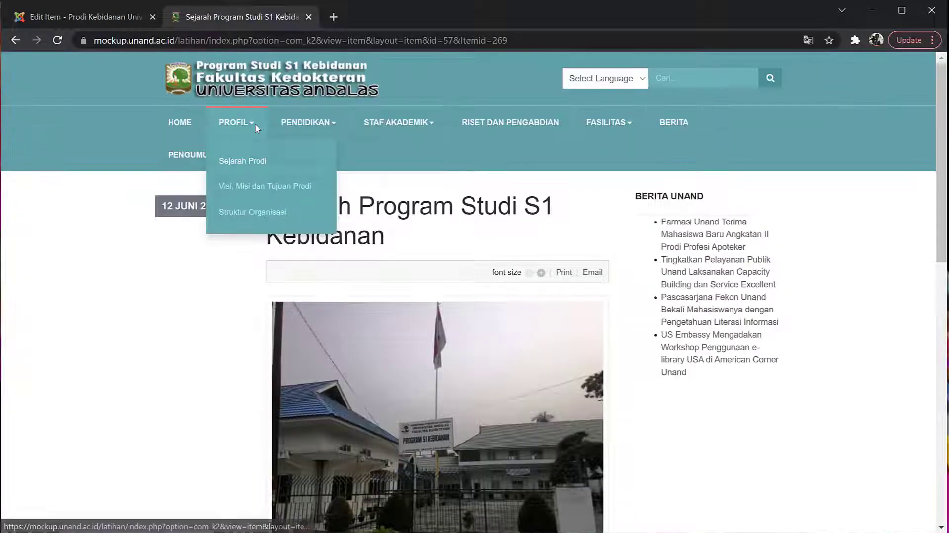
{"action": "left_click", "coordinate": [239, 164]}
{"action": "scroll", "coordinate": [360, 416], "scroll_direction": "down", "scroll_amount": 3}
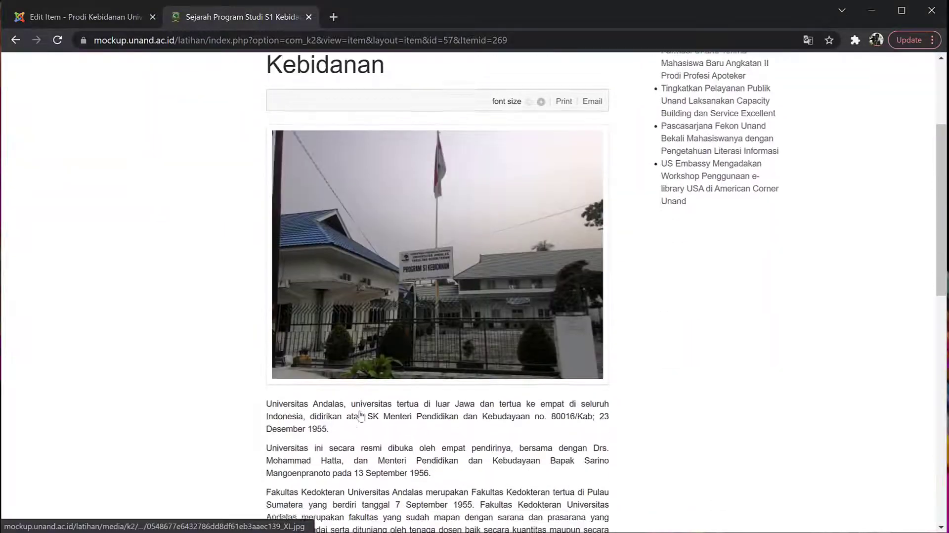
{"action": "scroll", "coordinate": [360, 417], "scroll_direction": "down", "scroll_amount": 5}
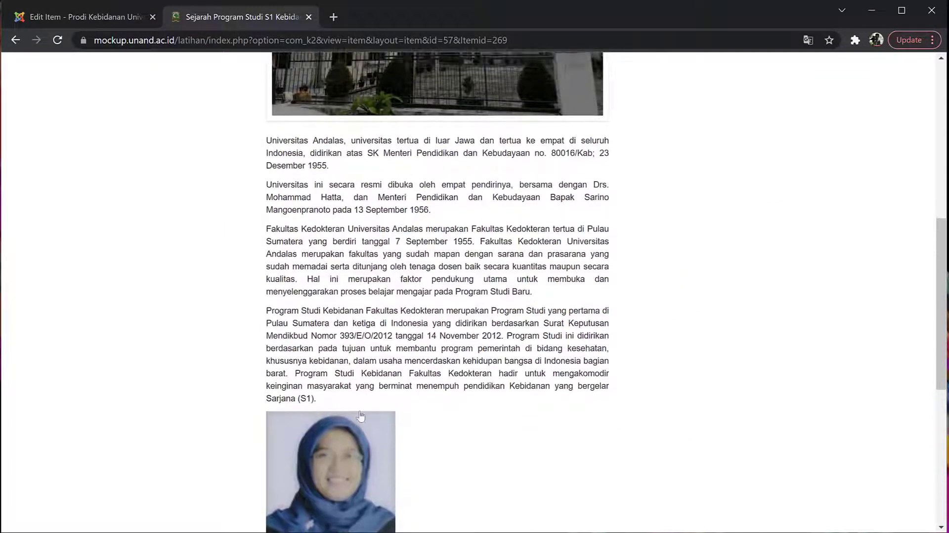
{"action": "scroll", "coordinate": [392, 341], "scroll_direction": "down", "scroll_amount": 2}
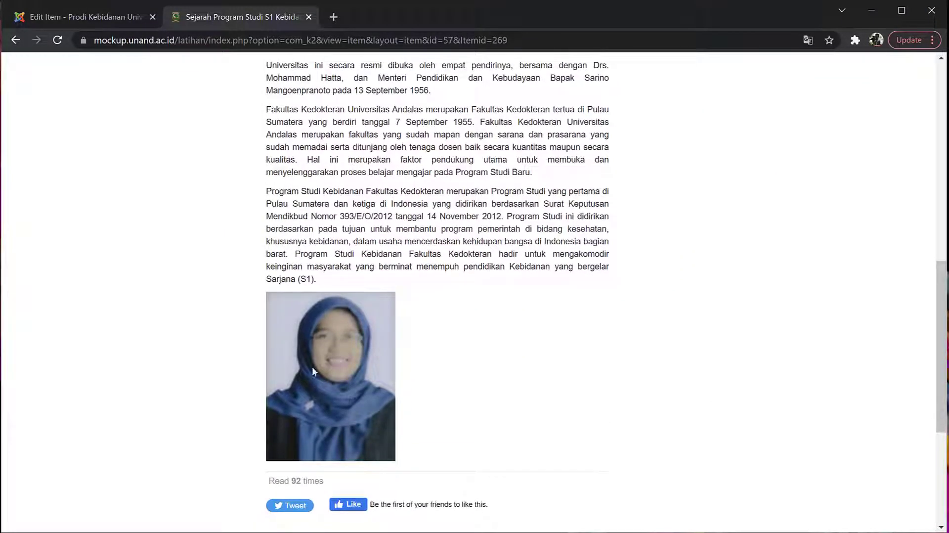
{"action": "scroll", "coordinate": [392, 371], "scroll_direction": "down", "scroll_amount": 2}
{"action": "scroll", "coordinate": [392, 371], "scroll_direction": "up", "scroll_amount": 7}
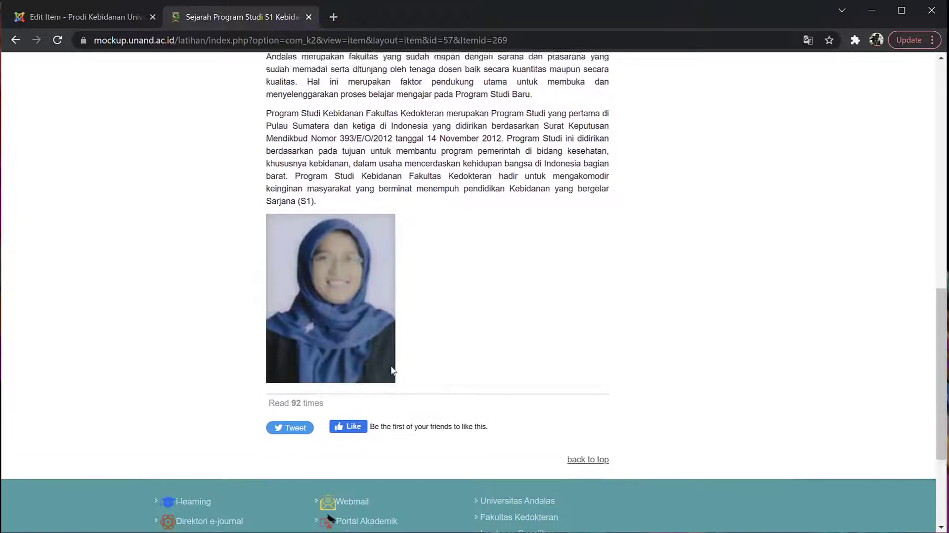
{"action": "scroll", "coordinate": [391, 368], "scroll_direction": "up", "scroll_amount": 5}
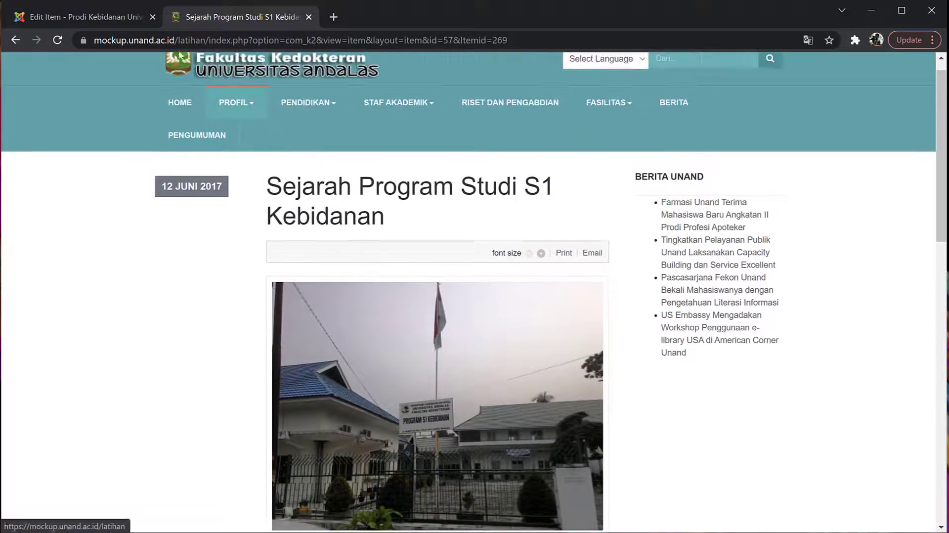
Step: Save and close the Sejarah article in the administrator, and view Visi, Misi dan Tujuan Prodi under Profil on the public website
{"action": "left_click", "coordinate": [82, 16]}
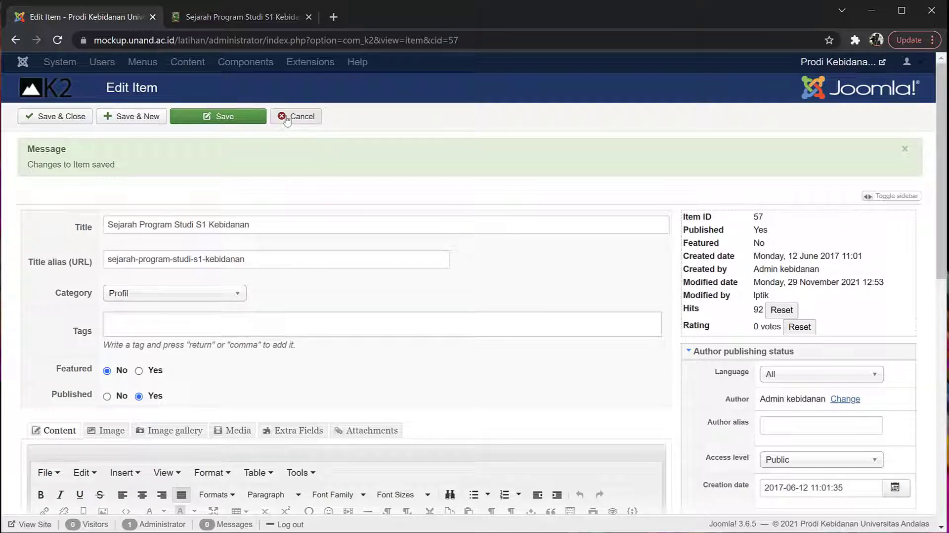
{"action": "left_click", "coordinate": [69, 117]}
{"action": "left_click", "coordinate": [205, 22]}
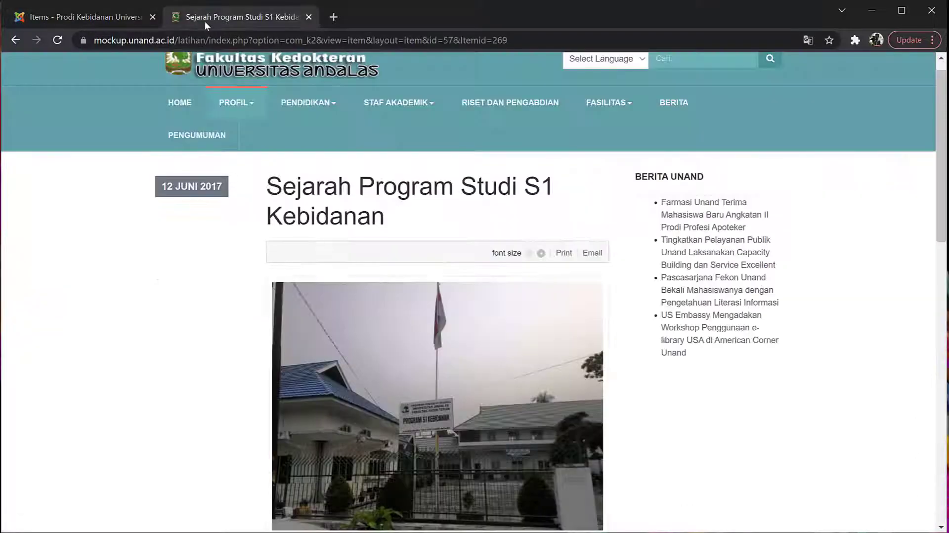
{"action": "mouse_move", "coordinate": [235, 103]}
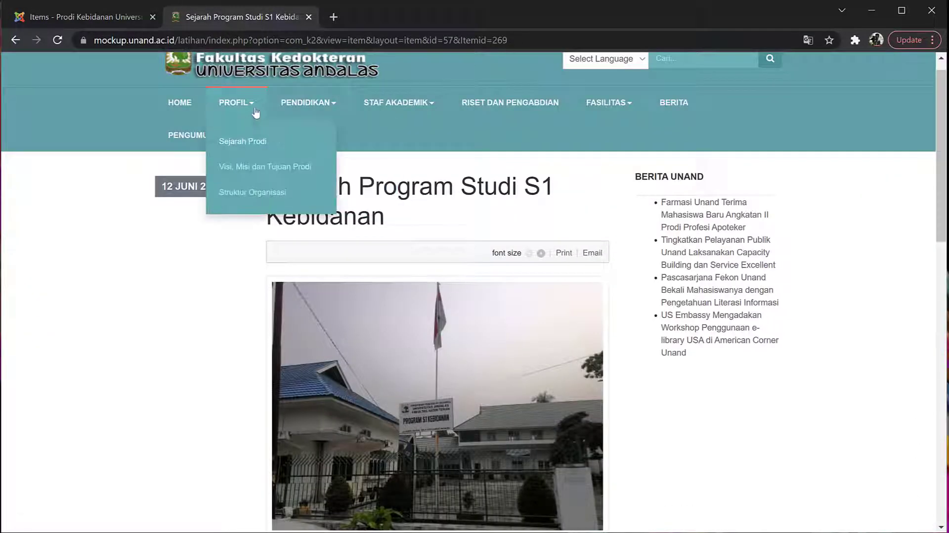
{"action": "left_click", "coordinate": [246, 168]}
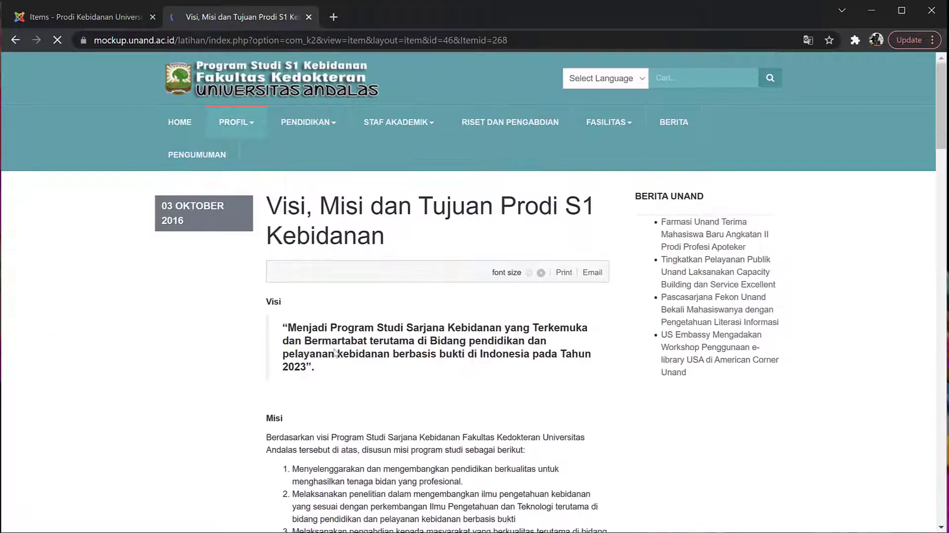
{"action": "scroll", "coordinate": [339, 369], "scroll_direction": "down", "scroll_amount": 3}
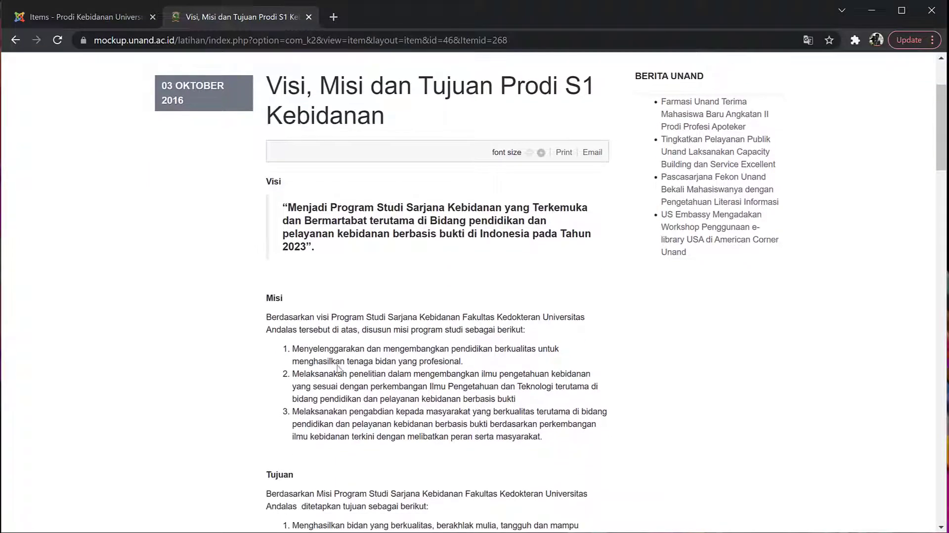
Step: Filter the K2 items list in the administrator by "visi" and open the Visi, Misi dan Tujuan Prodi S1 Kebidanan article for editing
{"action": "left_click", "coordinate": [90, 15]}
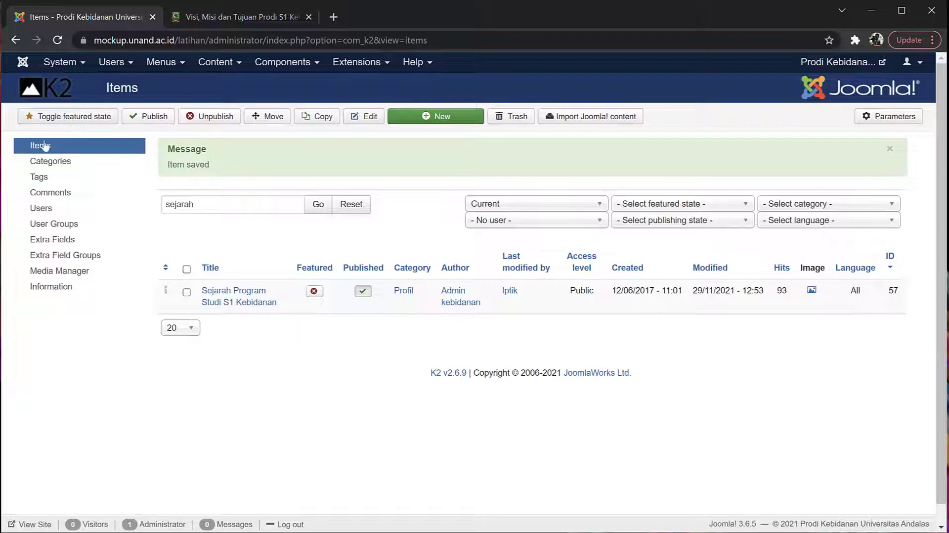
{"action": "left_click_drag", "start_coordinate": [218, 207], "coordinate": [151, 199]}
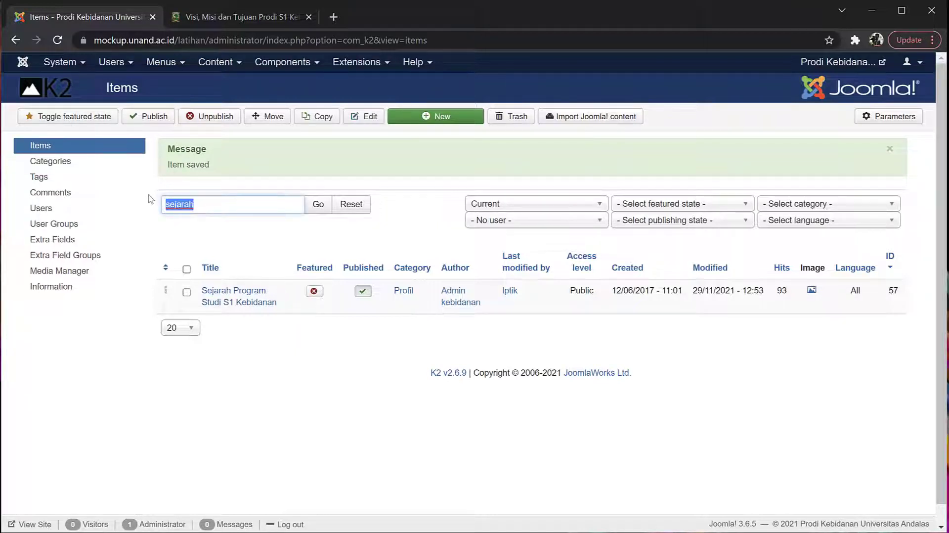
{"action": "type", "text": "visi"}
{"action": "left_click", "coordinate": [318, 205]}
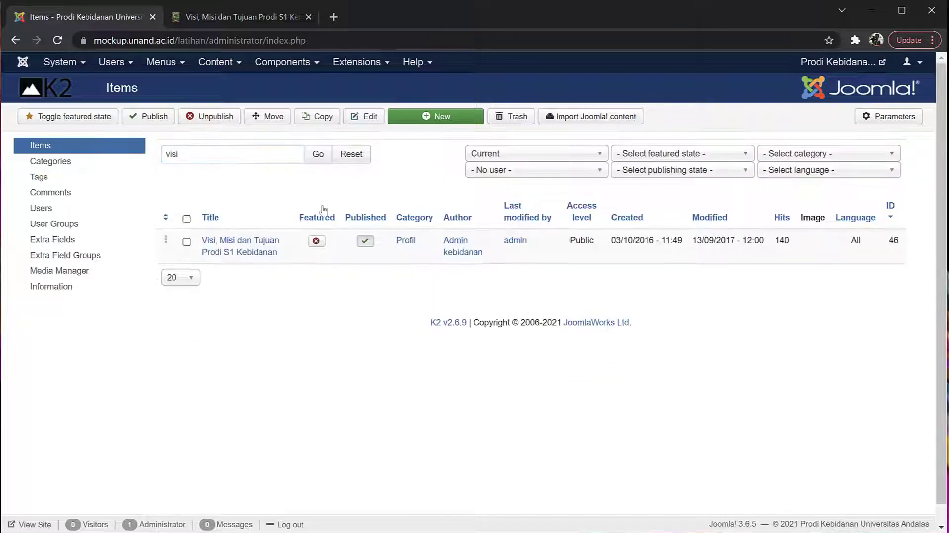
{"action": "left_click", "coordinate": [248, 255]}
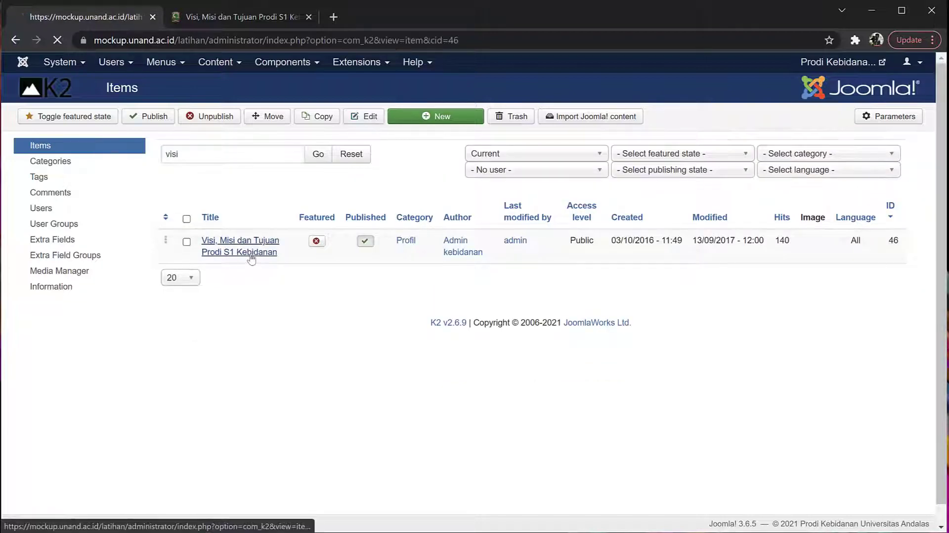
Step: Look over the body text of the Visi, Misi dan Tujuan article in the editor and close it without saving
{"action": "scroll", "coordinate": [308, 346], "scroll_direction": "down", "scroll_amount": 6}
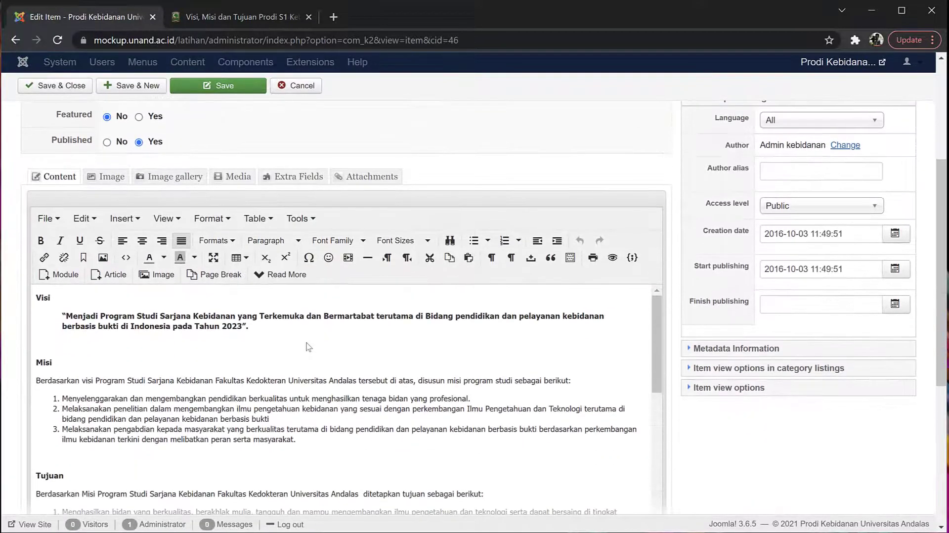
{"action": "left_click", "coordinate": [308, 344]}
{"action": "scroll", "coordinate": [307, 342], "scroll_direction": "up", "scroll_amount": 1}
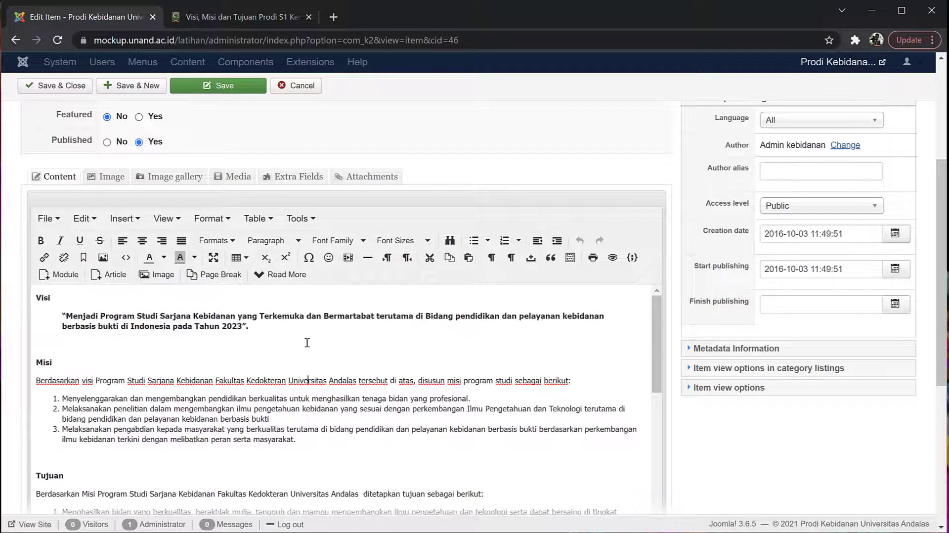
{"action": "left_click", "coordinate": [296, 85]}
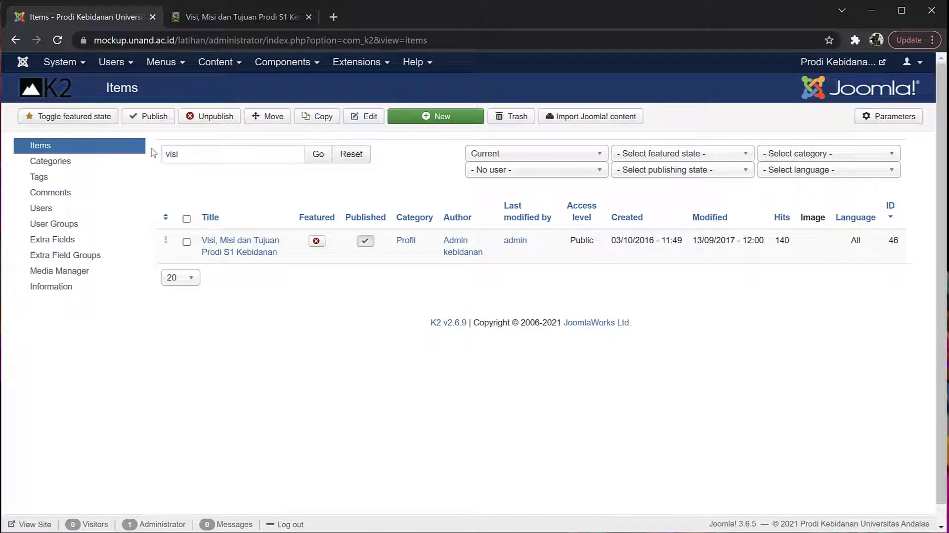
Step: Start a new K2 item titled "Visi" and assign it to the Profil category
{"action": "left_click", "coordinate": [419, 118]}
{"action": "left_click", "coordinate": [214, 174]}
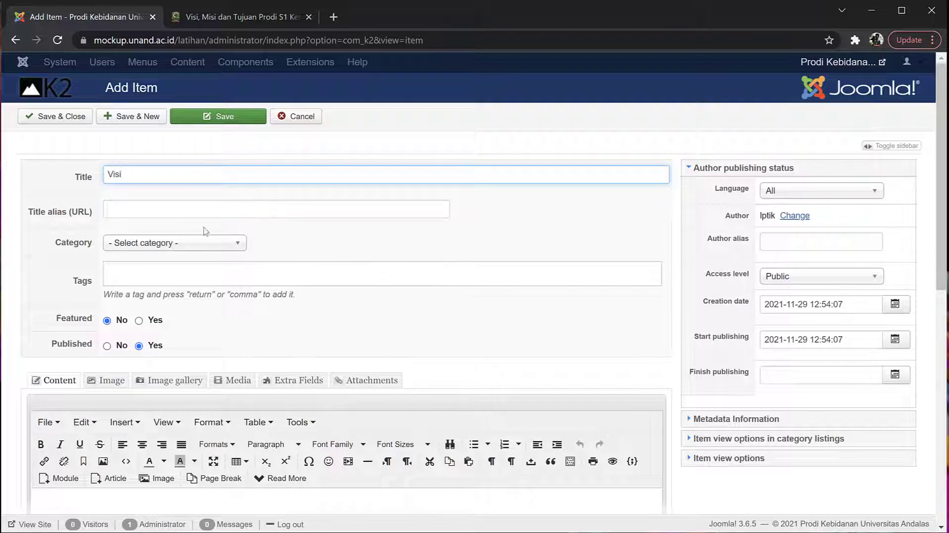
{"action": "left_click", "coordinate": [236, 245]}
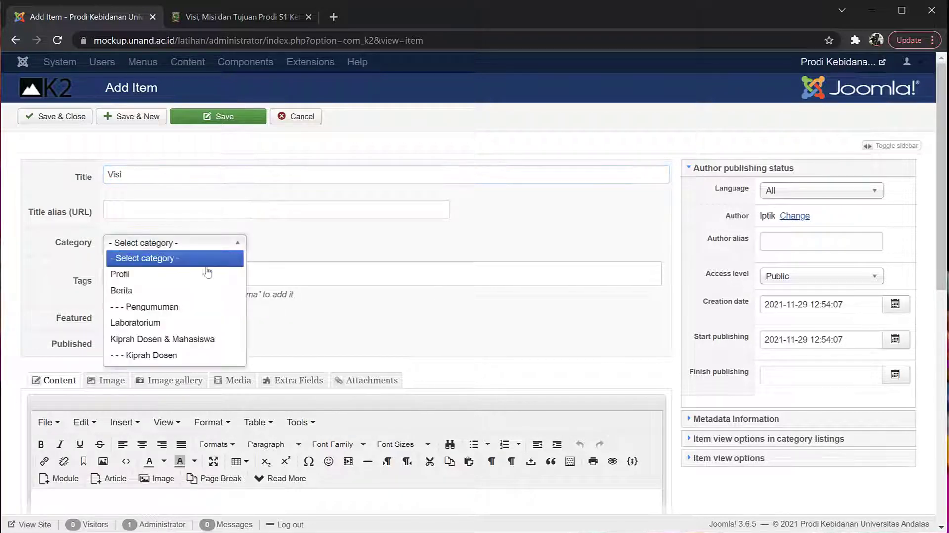
{"action": "left_click", "coordinate": [178, 279]}
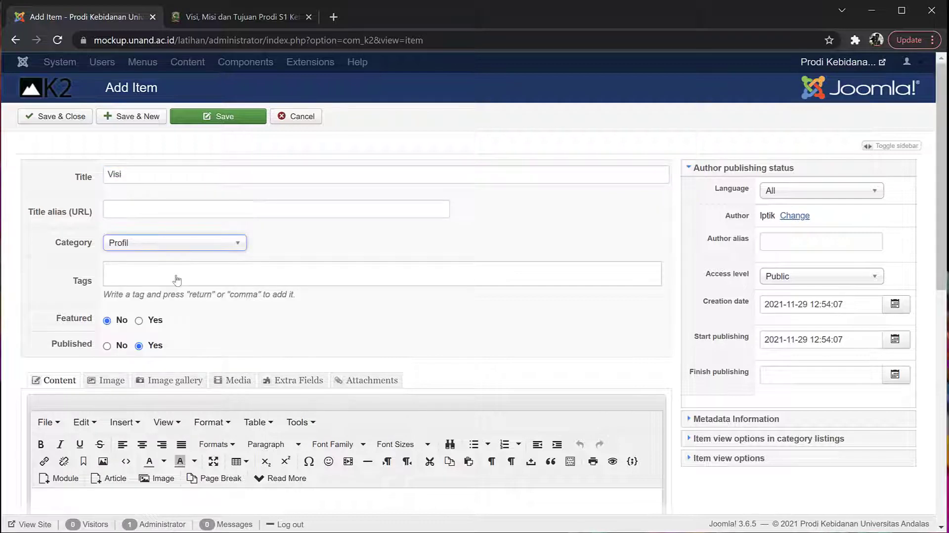
Step: Enter "Contoh Visi dan Misi" as the new item's body text and start a new line below it
{"action": "scroll", "coordinate": [206, 332], "scroll_direction": "down", "scroll_amount": 4}
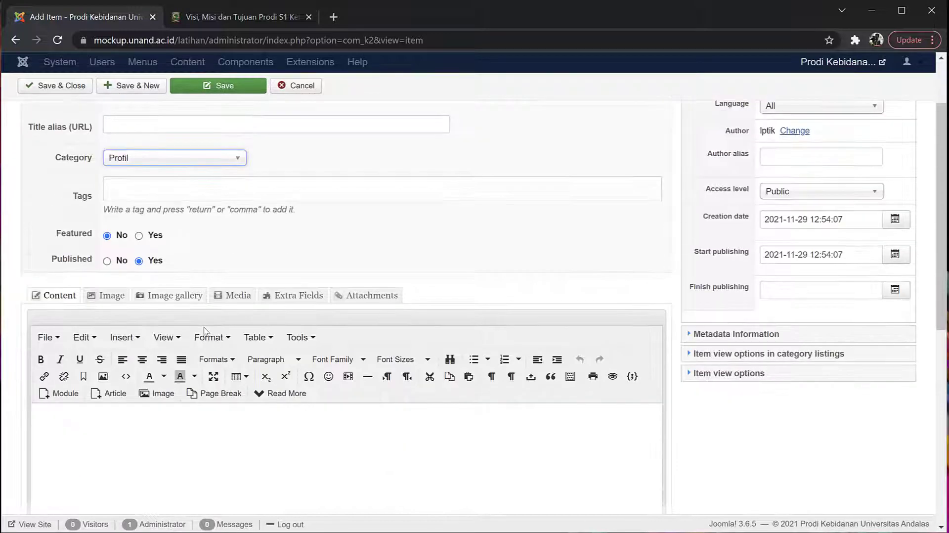
{"action": "left_click", "coordinate": [206, 331]}
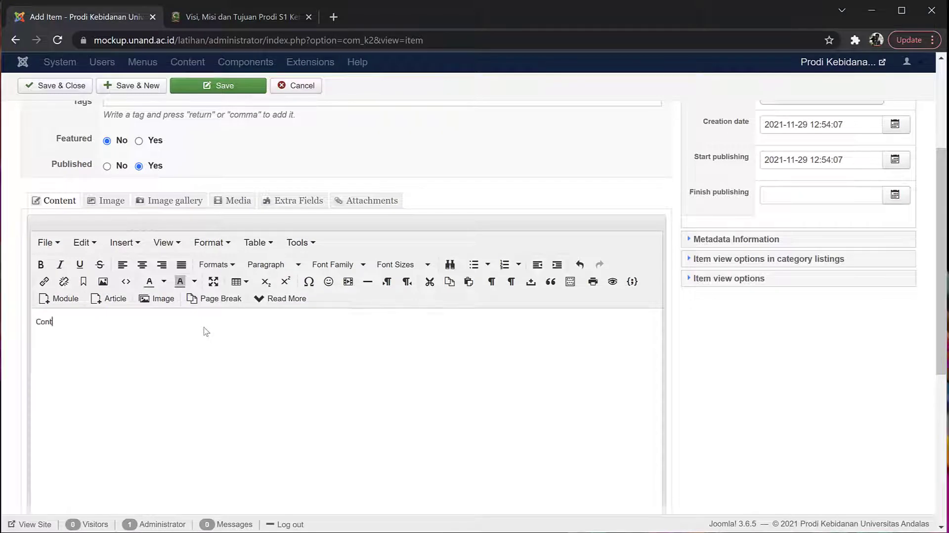
{"action": "type", "text": "Contoh Visi dan Misi"}
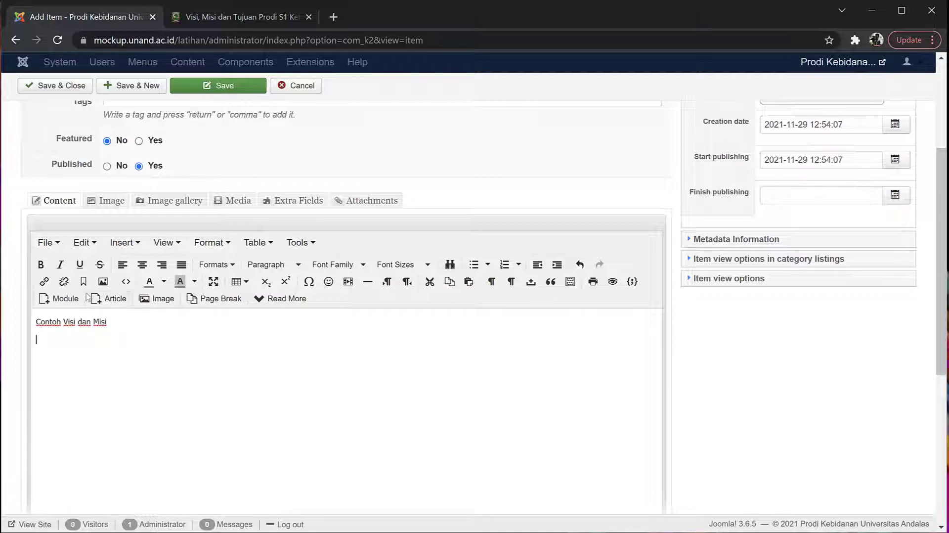
Step: Insert the second photo from the dosen image folder below the new item's body text
{"action": "left_click", "coordinate": [153, 301]}
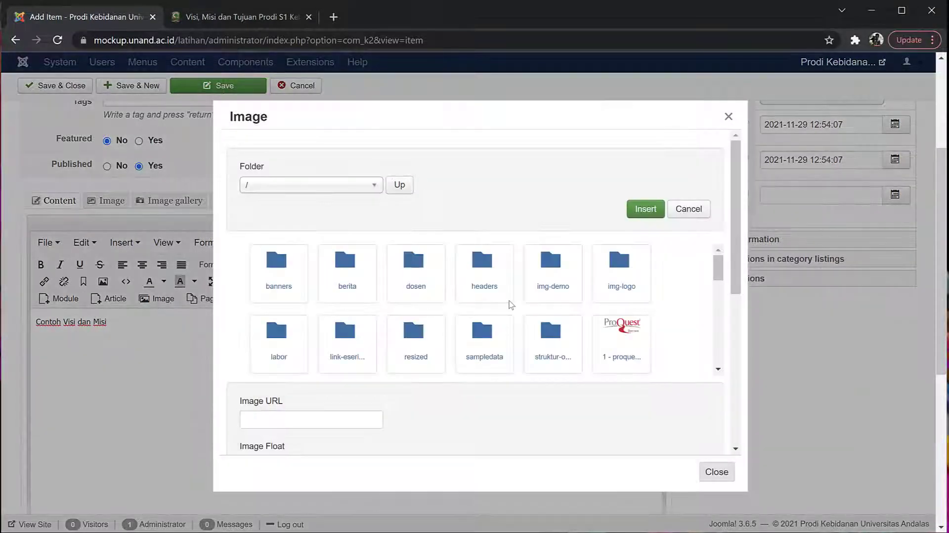
{"action": "left_click", "coordinate": [410, 291]}
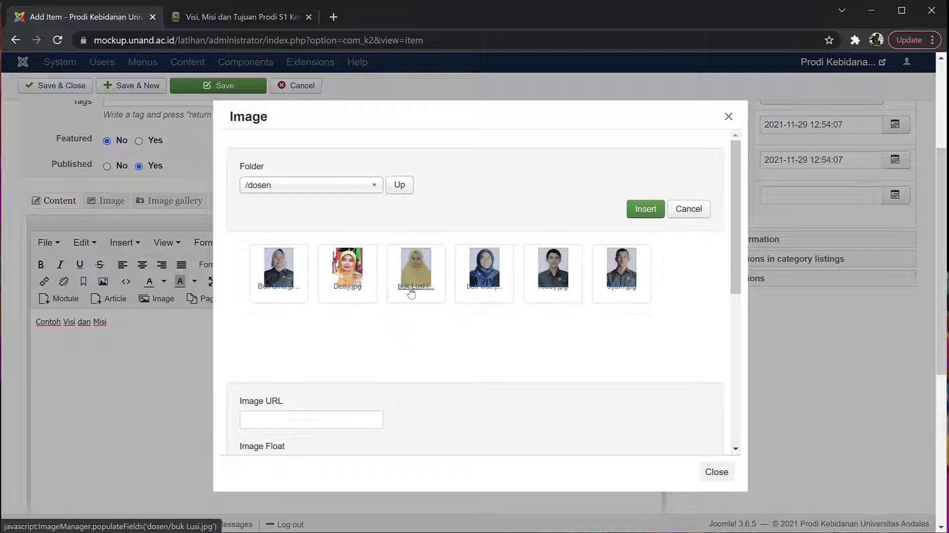
{"action": "left_click", "coordinate": [348, 267]}
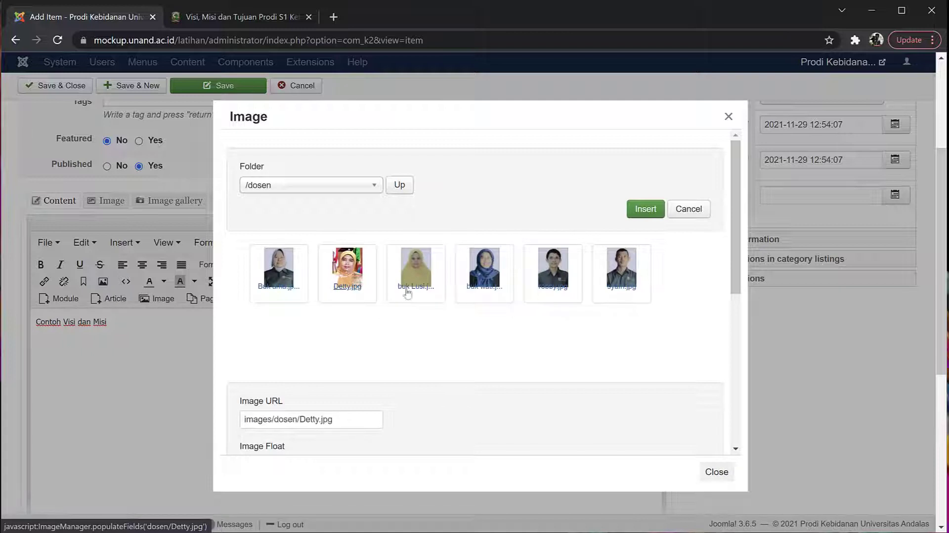
{"action": "left_click", "coordinate": [643, 208]}
{"action": "scroll", "coordinate": [294, 412], "scroll_direction": "down", "scroll_amount": 3}
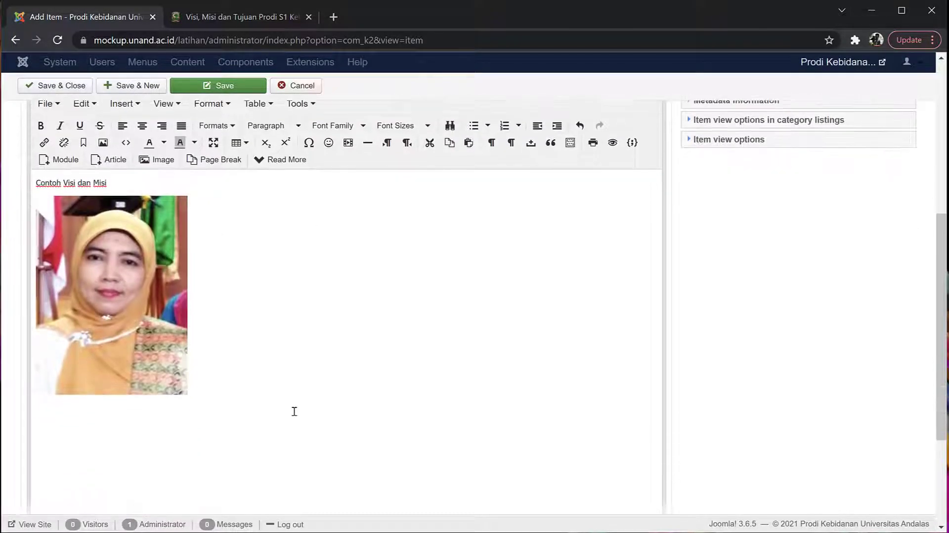
Step: Save the new Visi item and close it to return to the K2 items list
{"action": "scroll", "coordinate": [295, 411], "scroll_direction": "up", "scroll_amount": 4}
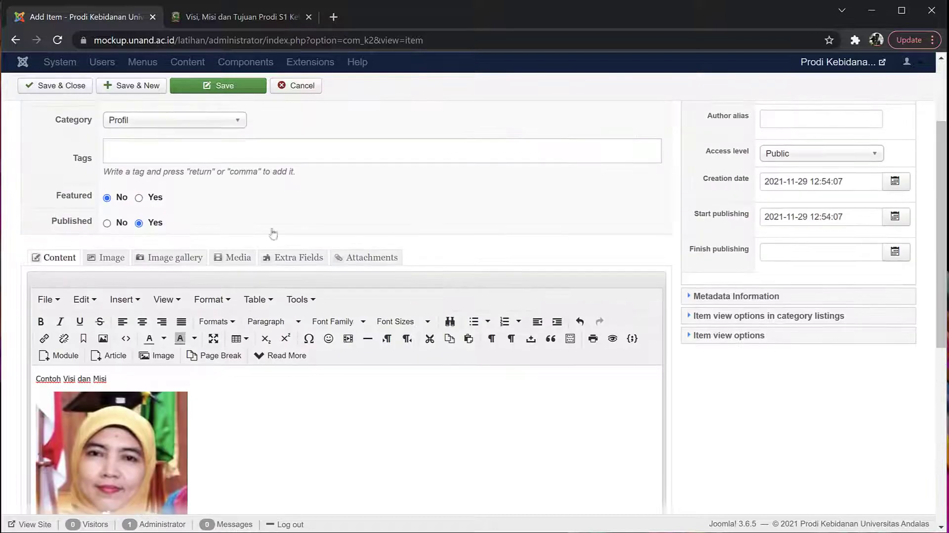
{"action": "left_click", "coordinate": [209, 87]}
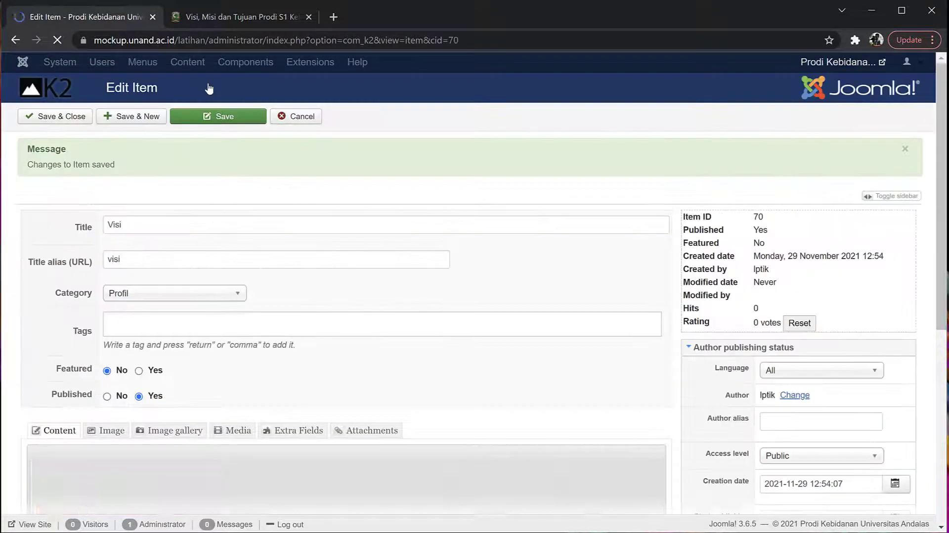
{"action": "left_click", "coordinate": [52, 117]}
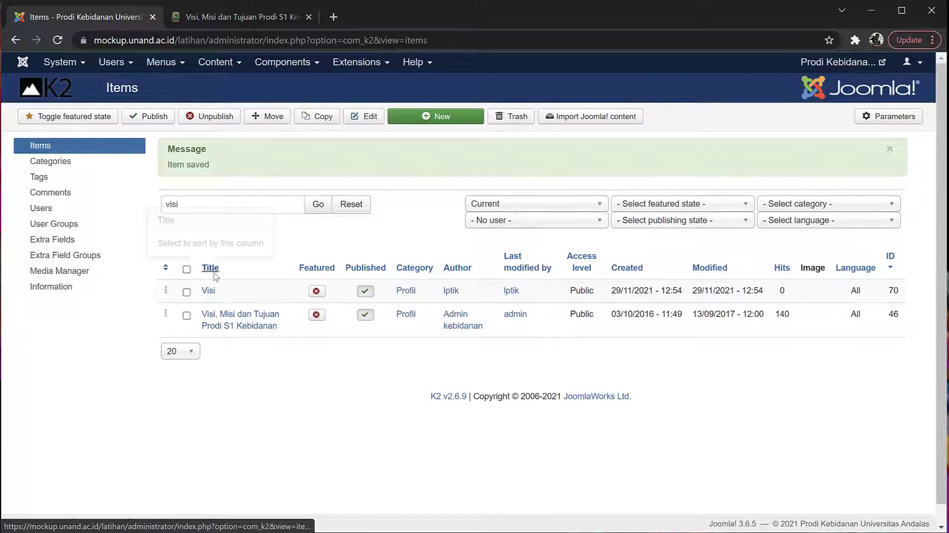
Step: Check the Profil submenu on the website for the Visi, Misi dan Tujuan Prodi entry
{"action": "left_click", "coordinate": [230, 16]}
{"action": "scroll", "coordinate": [266, 242], "scroll_direction": "up", "scroll_amount": 2}
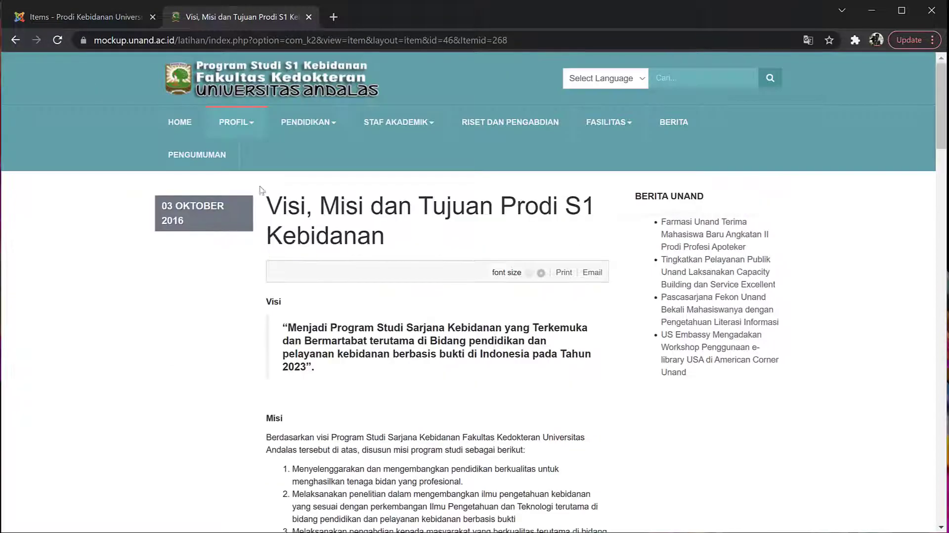
{"action": "mouse_move", "coordinate": [238, 126]}
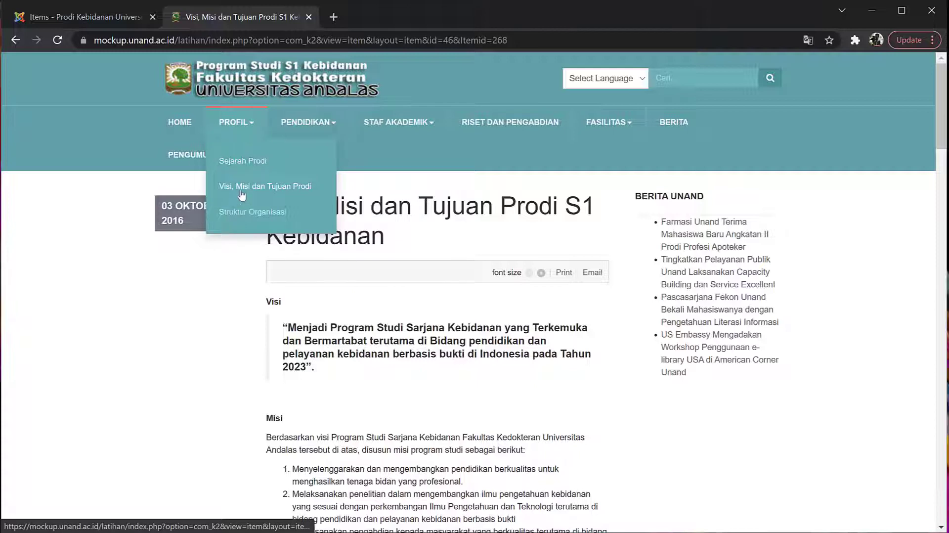
Step: In the administration's Main Menu, link the Visi, Misi dan Tujuan Prodi menu item to the K2 item Visi and save it
{"action": "left_click", "coordinate": [105, 16]}
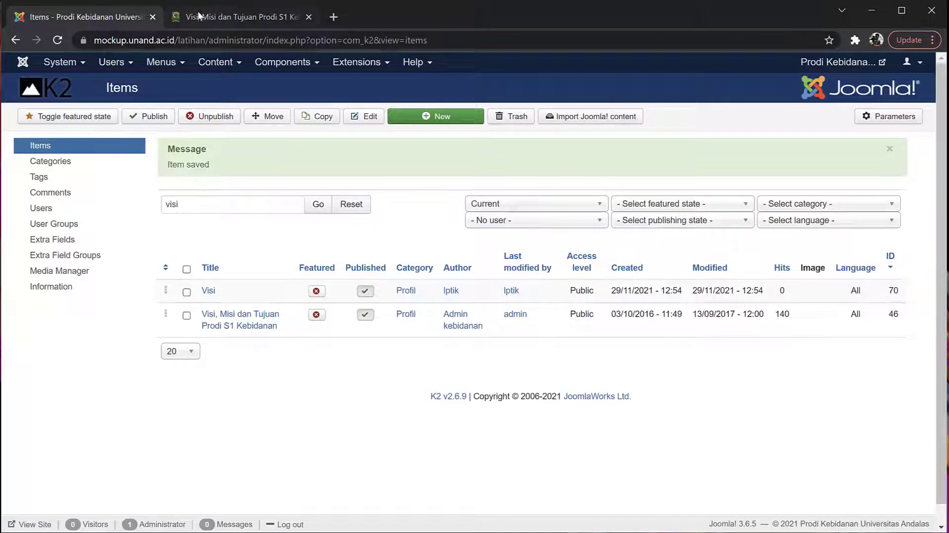
{"action": "left_click", "coordinate": [180, 70]}
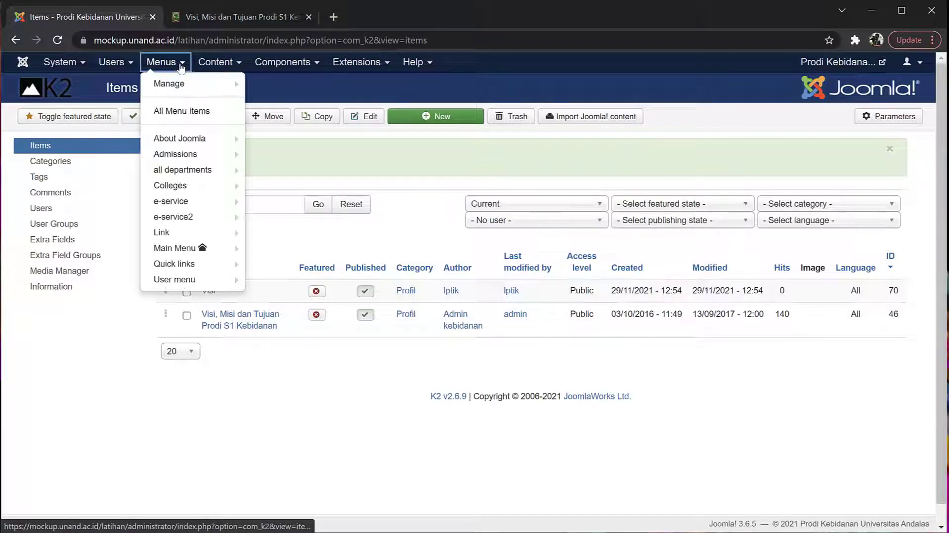
{"action": "left_click", "coordinate": [177, 249]}
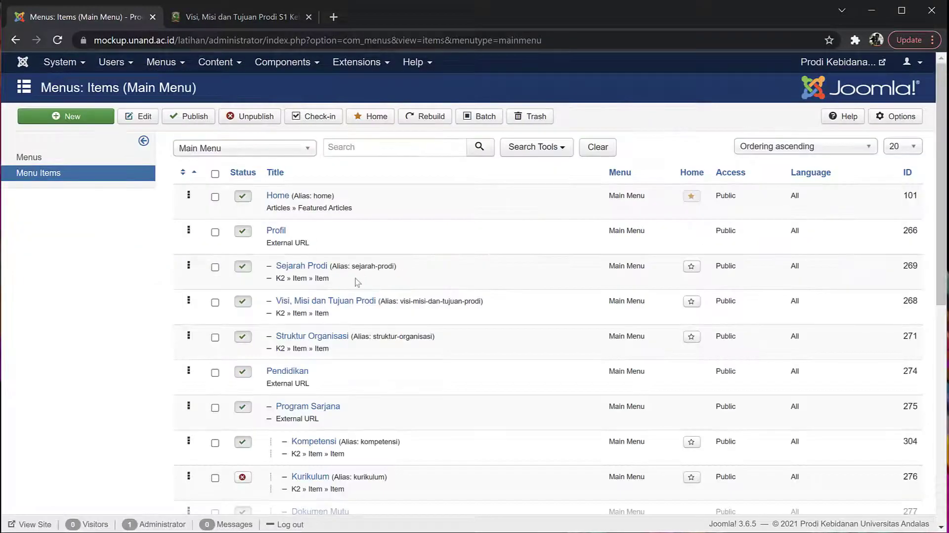
{"action": "scroll", "coordinate": [357, 282], "scroll_direction": "down", "scroll_amount": 2}
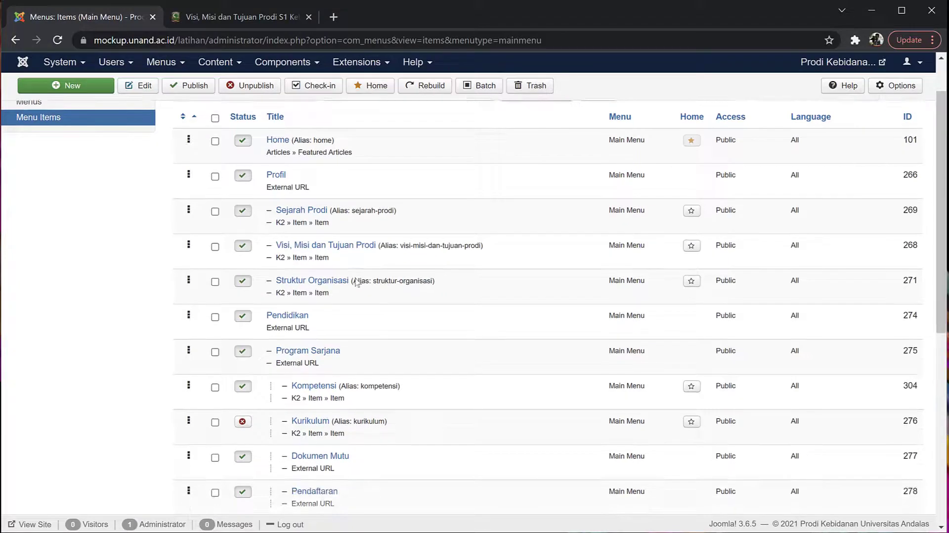
{"action": "left_click", "coordinate": [303, 246]}
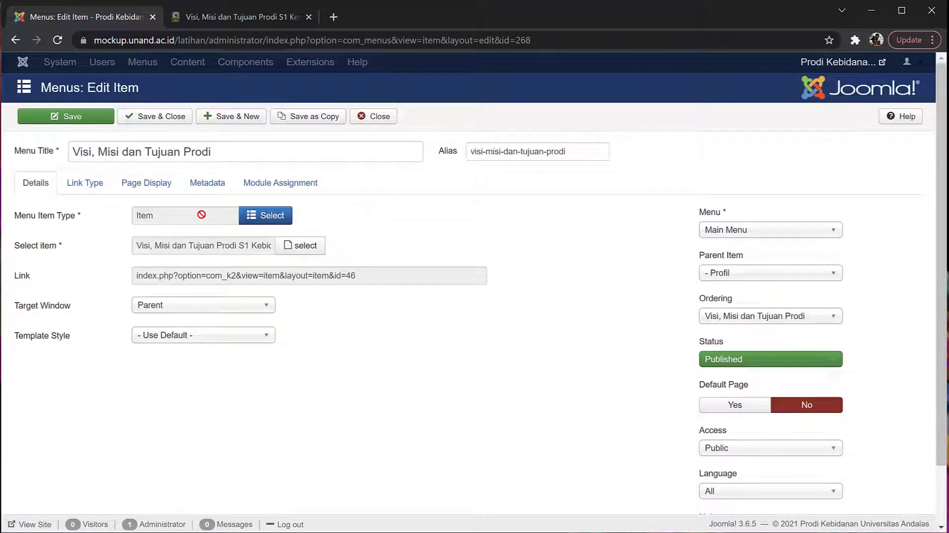
{"action": "left_click", "coordinate": [297, 247]}
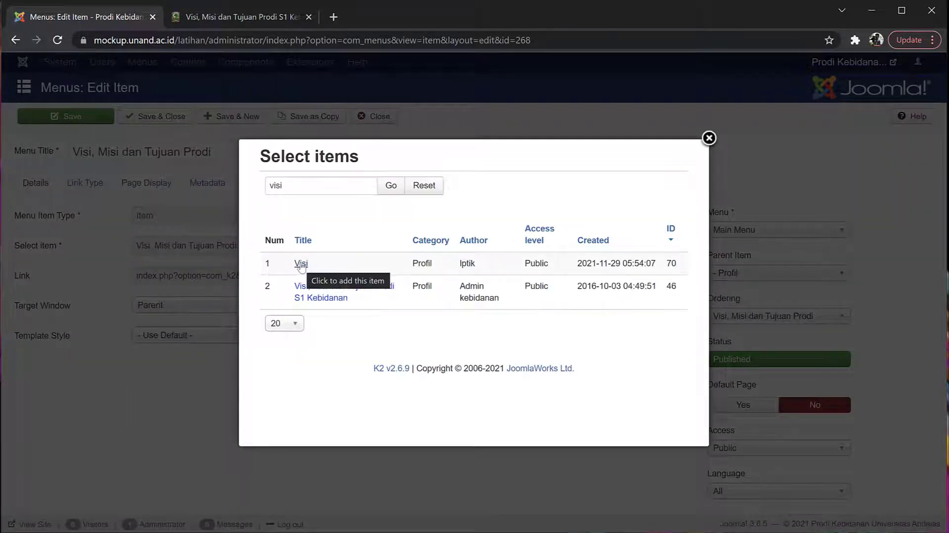
{"action": "left_click", "coordinate": [301, 264]}
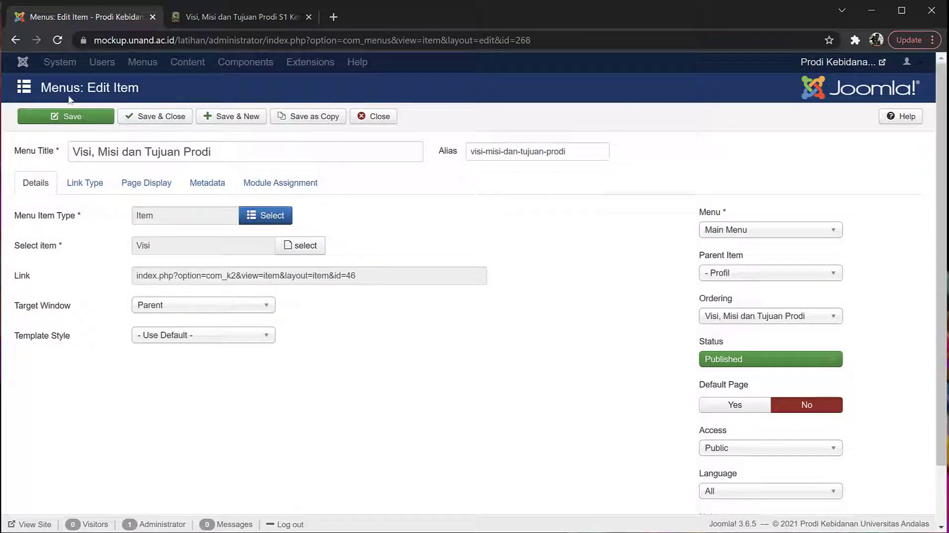
{"action": "left_click", "coordinate": [72, 117]}
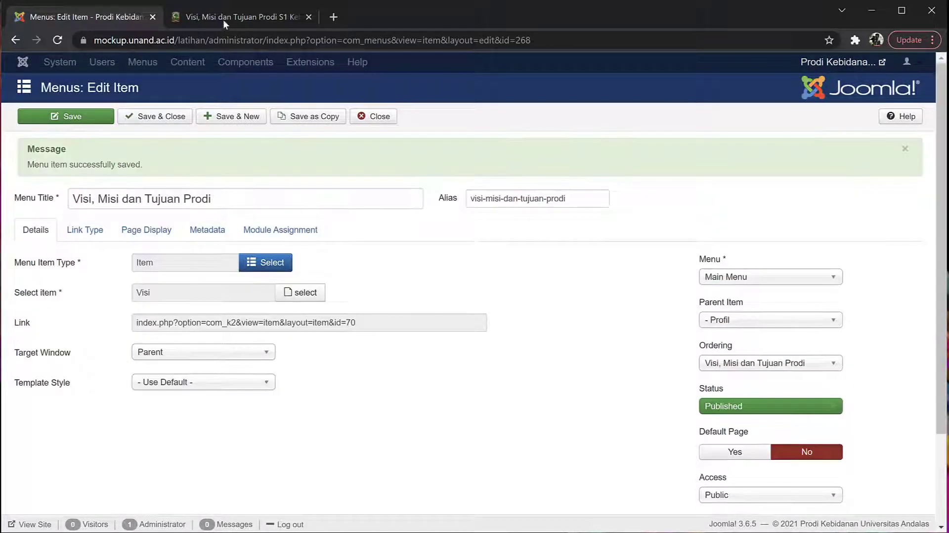
Step: Reload the website and check the page that Visi, Misi dan Tujuan Prodi opens under Profil
{"action": "left_click", "coordinate": [205, 17]}
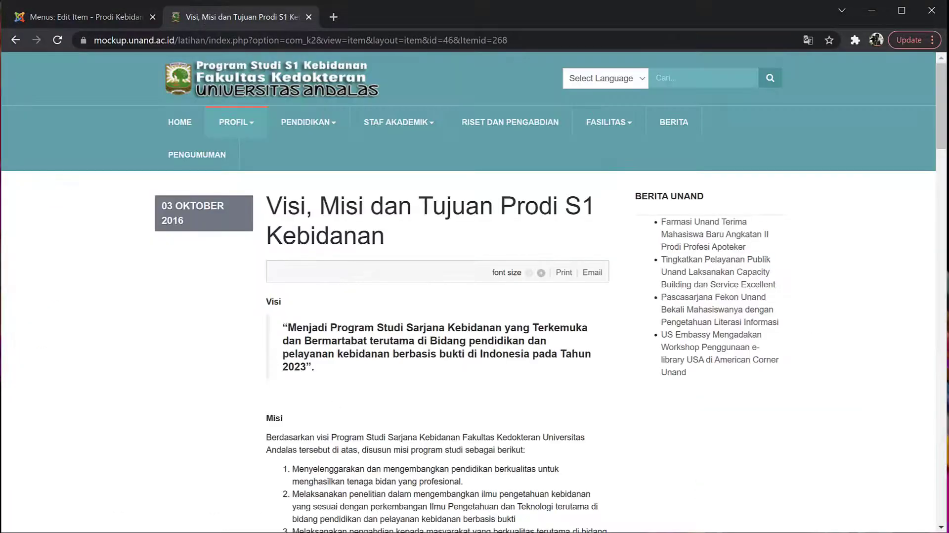
{"action": "left_click", "coordinate": [58, 40]}
{"action": "mouse_move", "coordinate": [253, 126]}
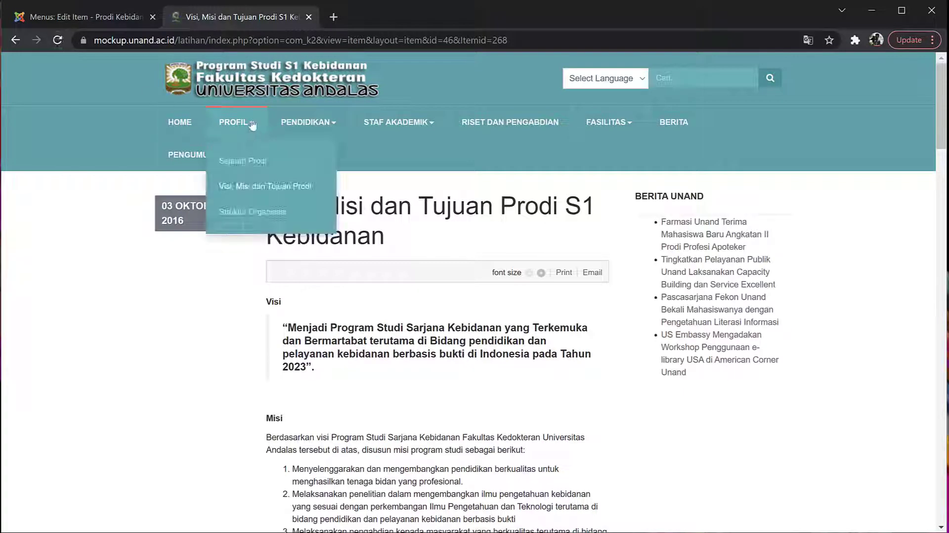
{"action": "left_click", "coordinate": [256, 191]}
{"action": "scroll", "coordinate": [436, 470], "scroll_direction": "down", "scroll_amount": 2}
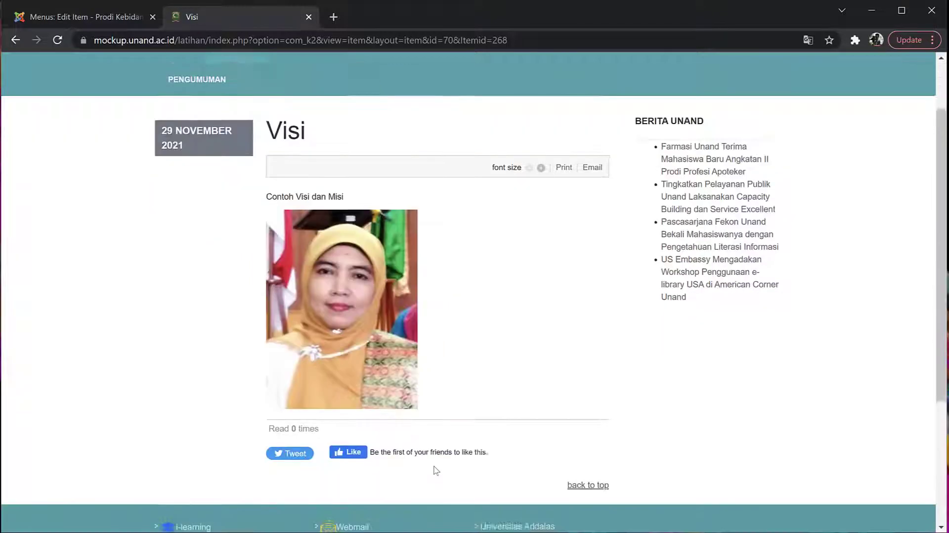
{"action": "scroll", "coordinate": [436, 470], "scroll_direction": "down", "scroll_amount": 1}
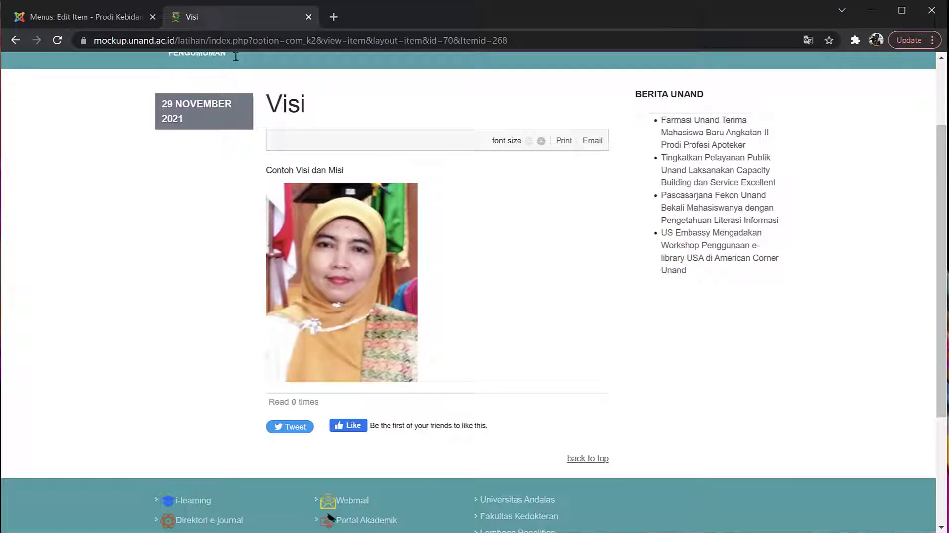
Step: Close the Visi, Misi dan Tujuan Prodi menu item and open the Pendidikan item of the Main Menu for editing
{"action": "left_click", "coordinate": [107, 19]}
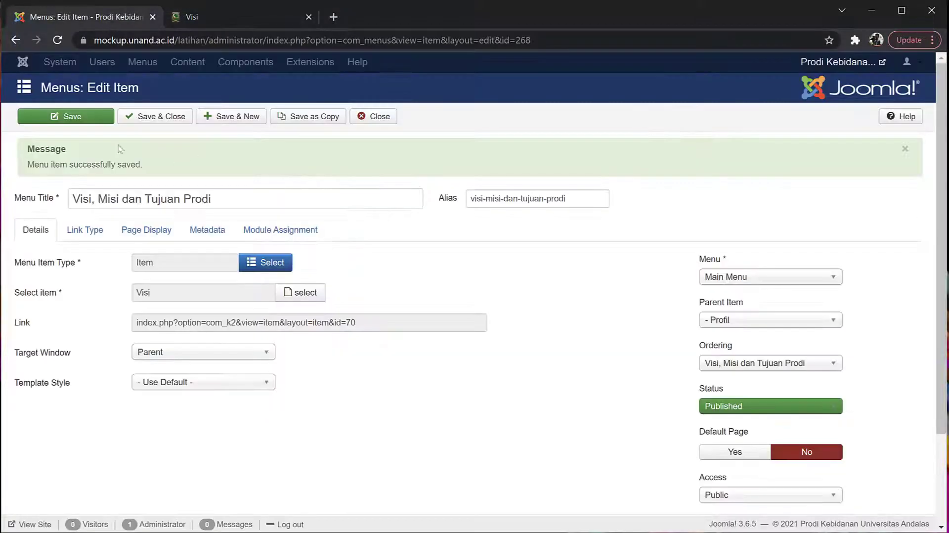
{"action": "left_click", "coordinate": [375, 116]}
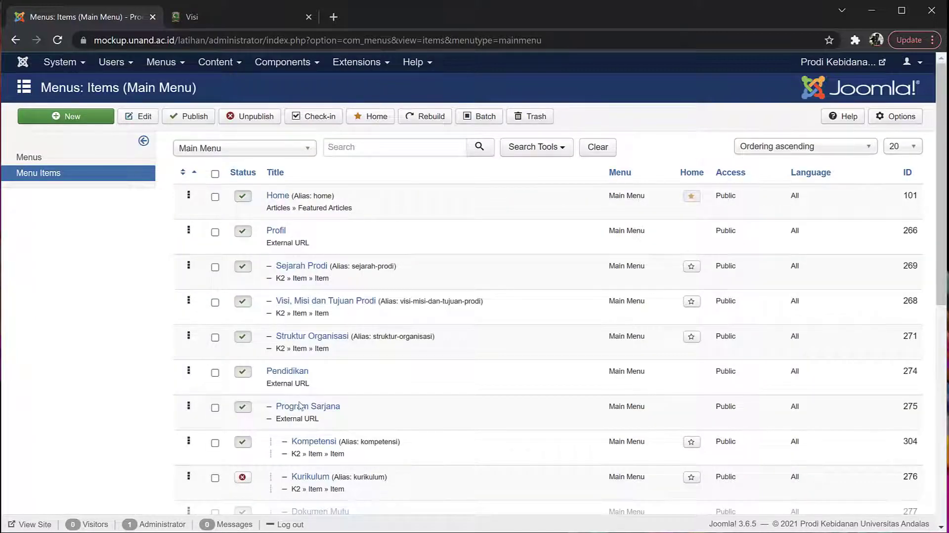
{"action": "scroll", "coordinate": [300, 406], "scroll_direction": "down", "scroll_amount": 5}
{"action": "scroll", "coordinate": [300, 406], "scroll_direction": "up", "scroll_amount": 5}
{"action": "scroll", "coordinate": [294, 346], "scroll_direction": "down", "scroll_amount": 1}
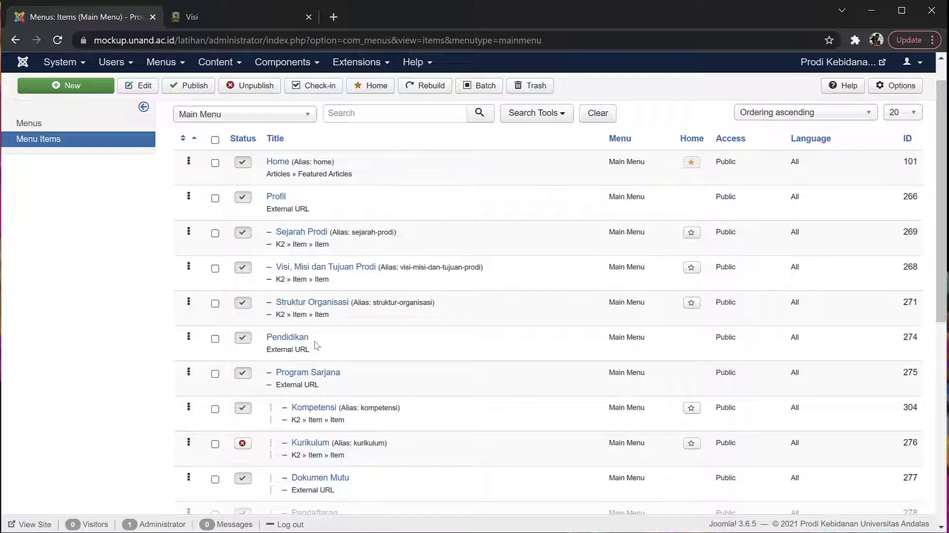
{"action": "left_click", "coordinate": [286, 340]}
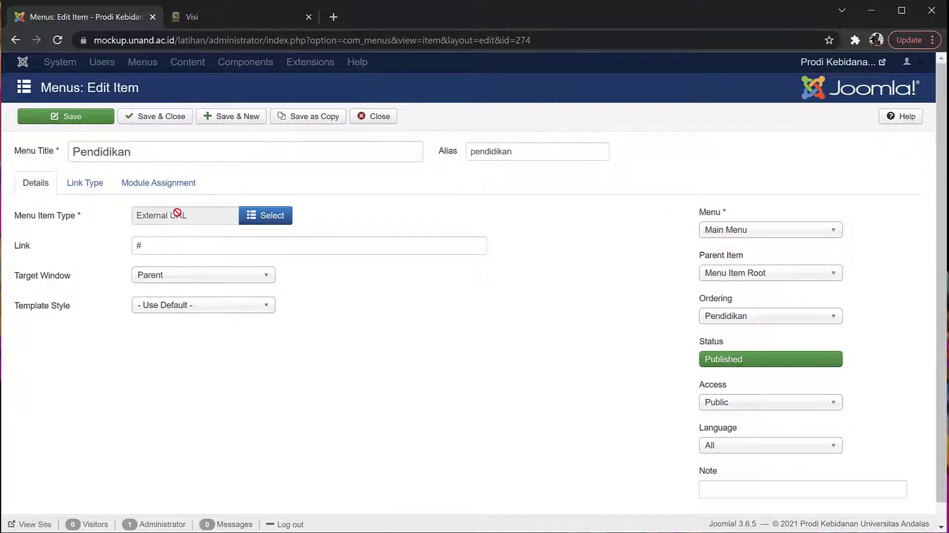
Step: Set the Pendidikan item's menu item type to External URL from the System Links group
{"action": "left_click", "coordinate": [263, 216]}
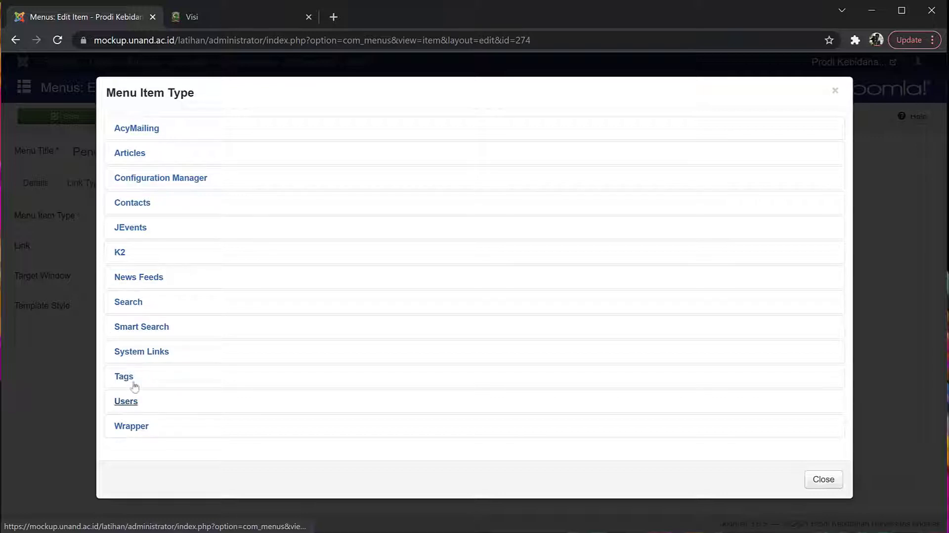
{"action": "left_click", "coordinate": [136, 356]}
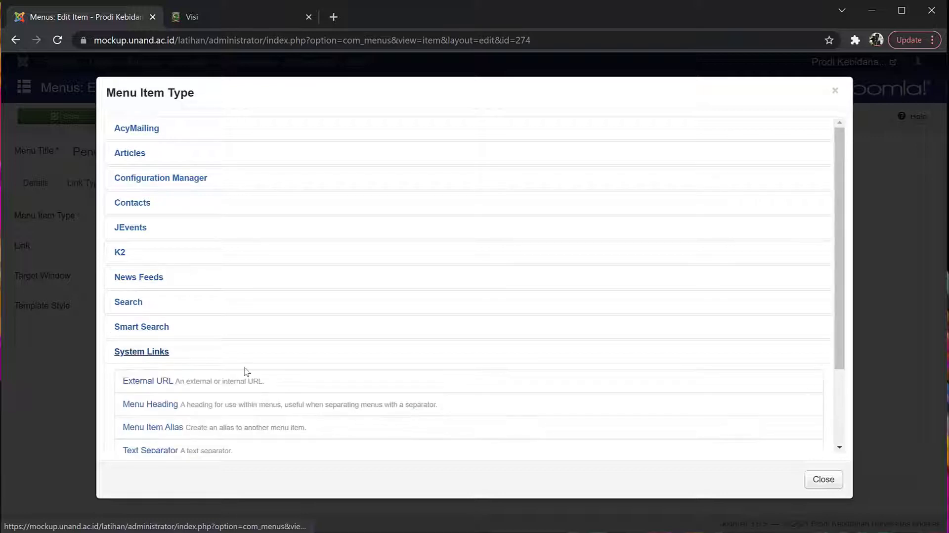
{"action": "scroll", "coordinate": [246, 372], "scroll_direction": "down", "scroll_amount": 2}
{"action": "scroll", "coordinate": [246, 372], "scroll_direction": "down", "scroll_amount": 1}
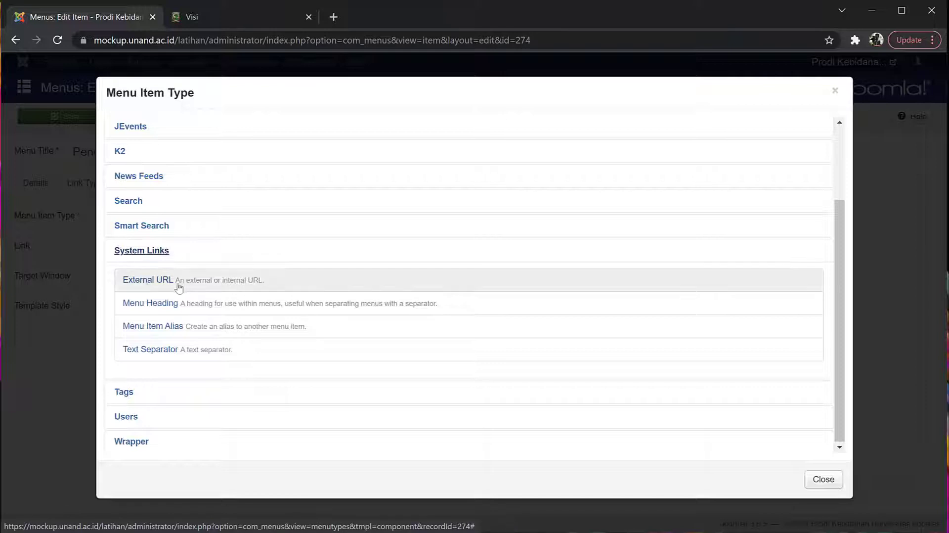
{"action": "left_click", "coordinate": [148, 281]}
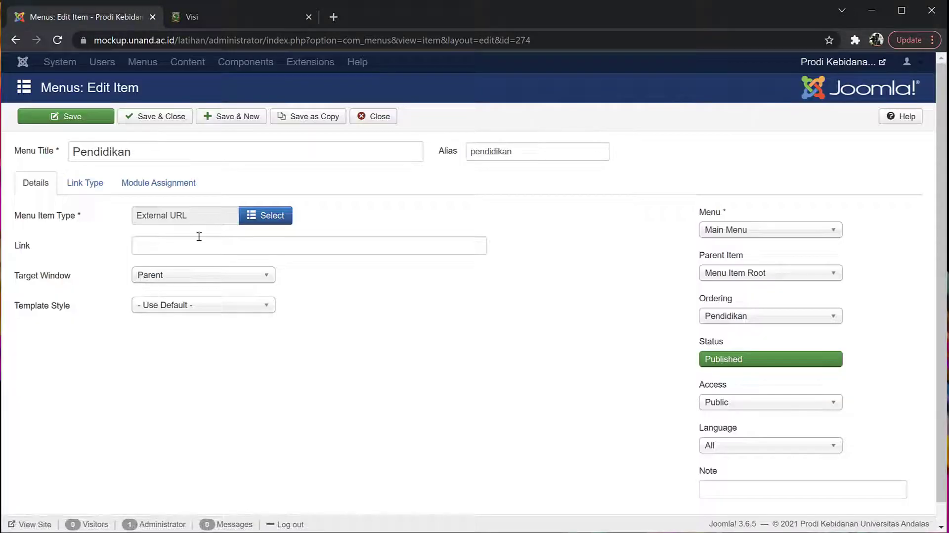
{"action": "left_click", "coordinate": [160, 242]}
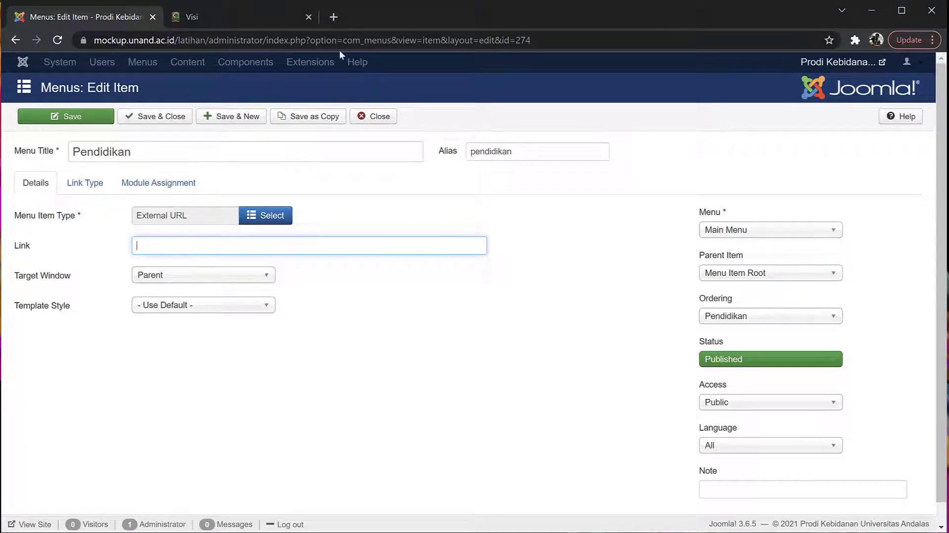
{"action": "left_click", "coordinate": [337, 19]}
{"action": "left_click", "coordinate": [273, 38]}
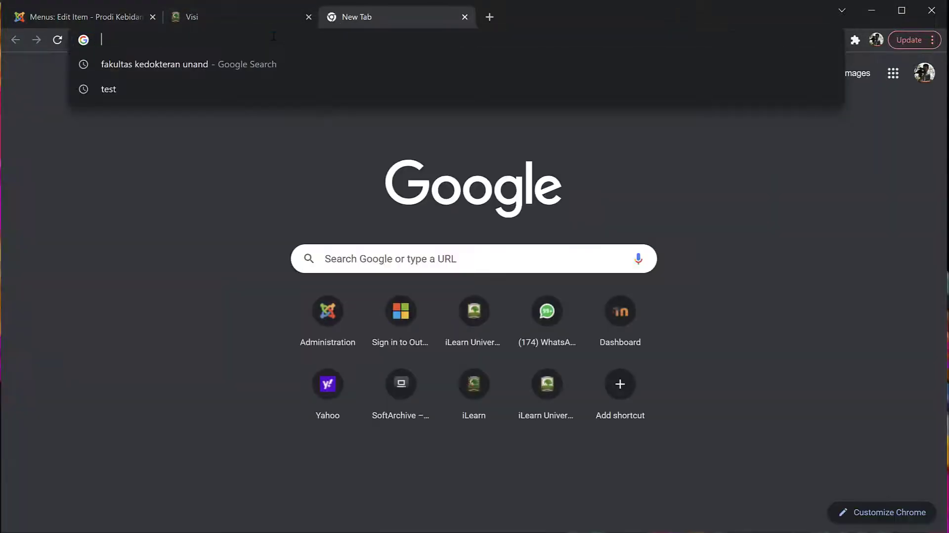
{"action": "type", "text": "una"}
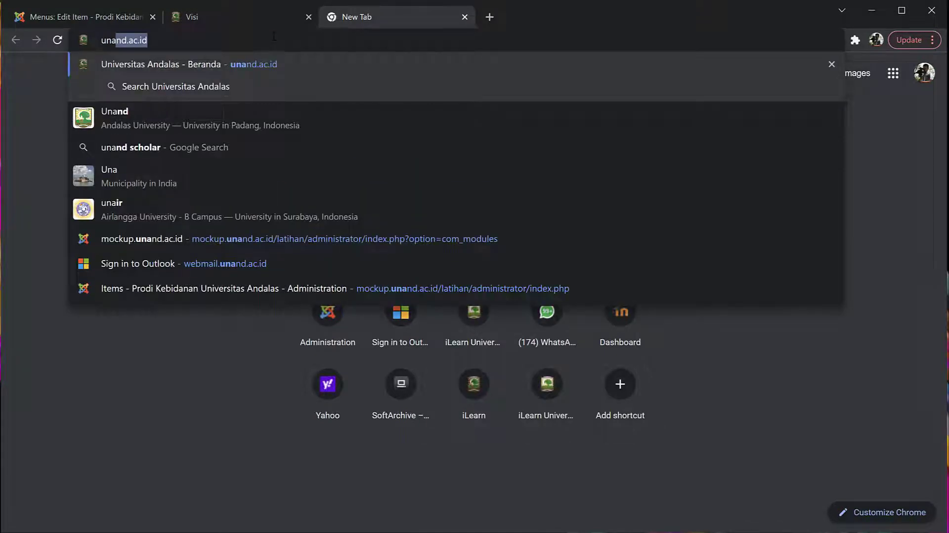
{"action": "key", "text": "Return"}
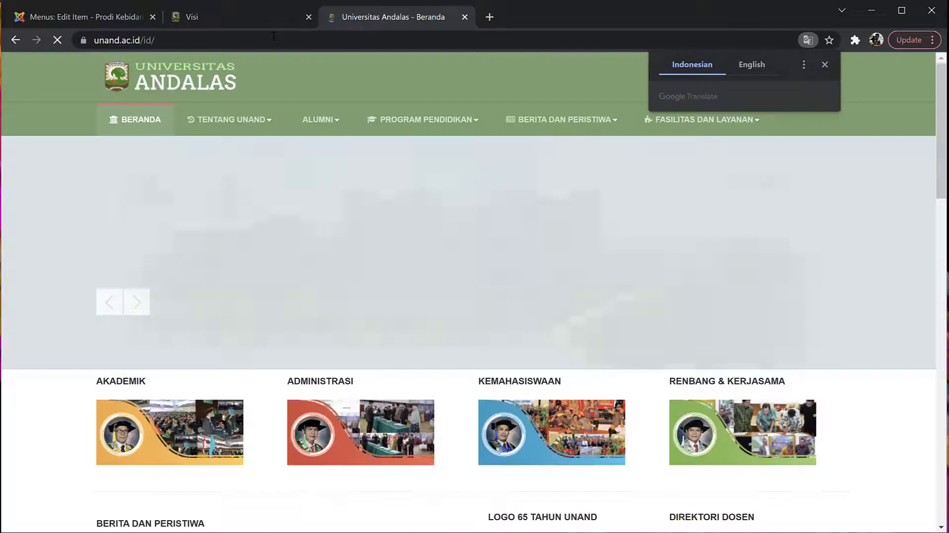
{"action": "left_click", "coordinate": [274, 38]}
{"action": "key", "text": "ctrl+c"}
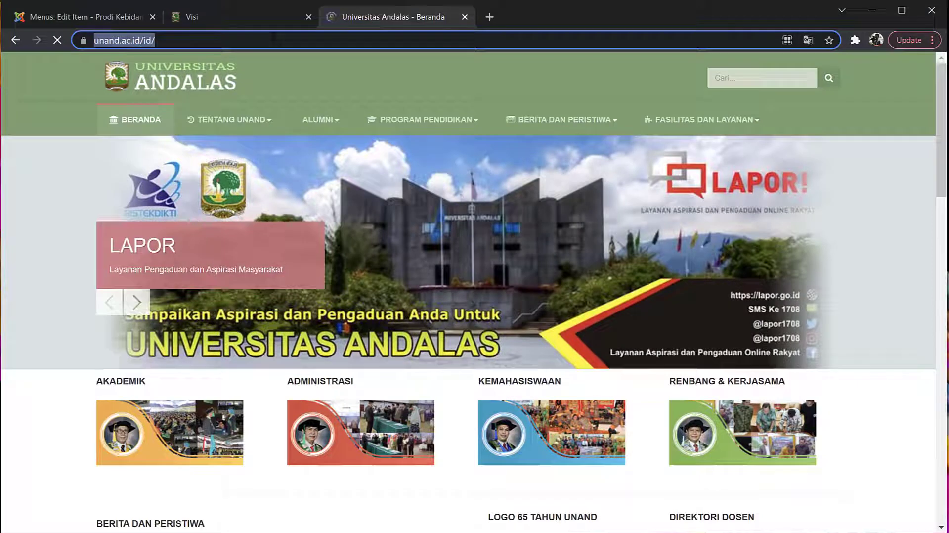
{"action": "left_click", "coordinate": [102, 17]}
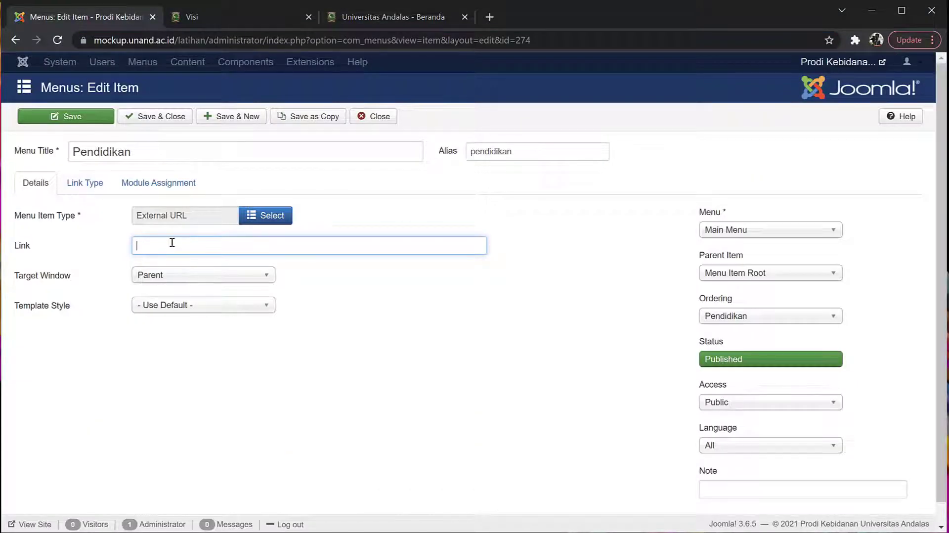
{"action": "key", "text": "ctrl+v"}
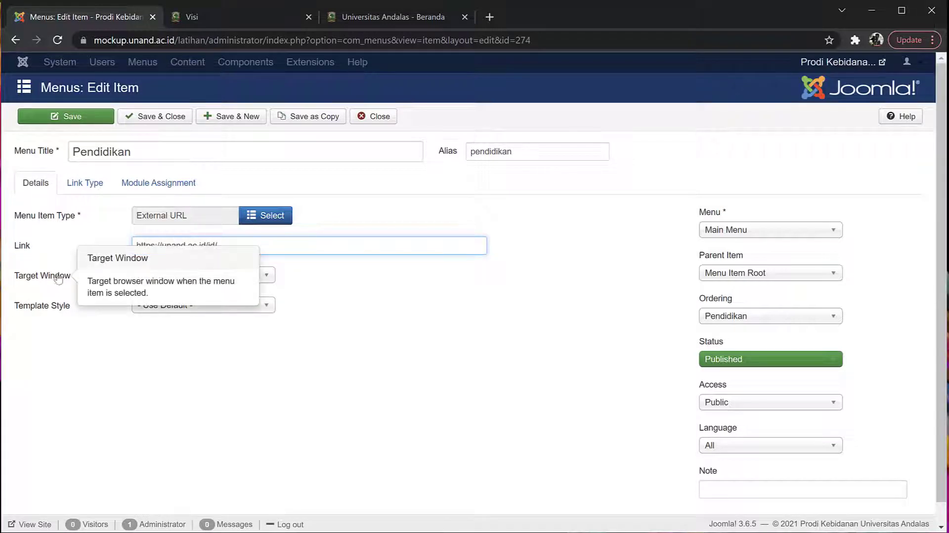
Step: Look over the target window choices and the link type settings of the Pendidikan item
{"action": "left_click", "coordinate": [265, 278]}
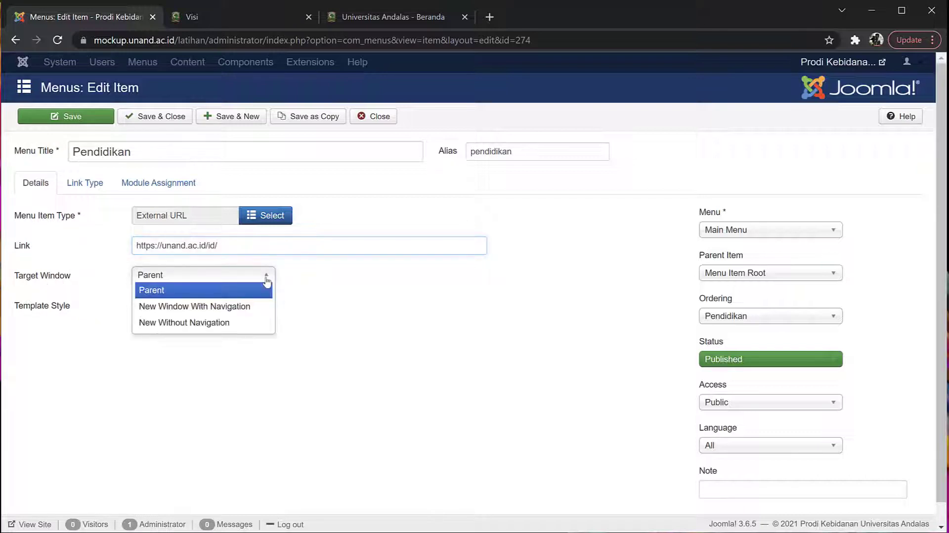
{"action": "left_click", "coordinate": [375, 295]}
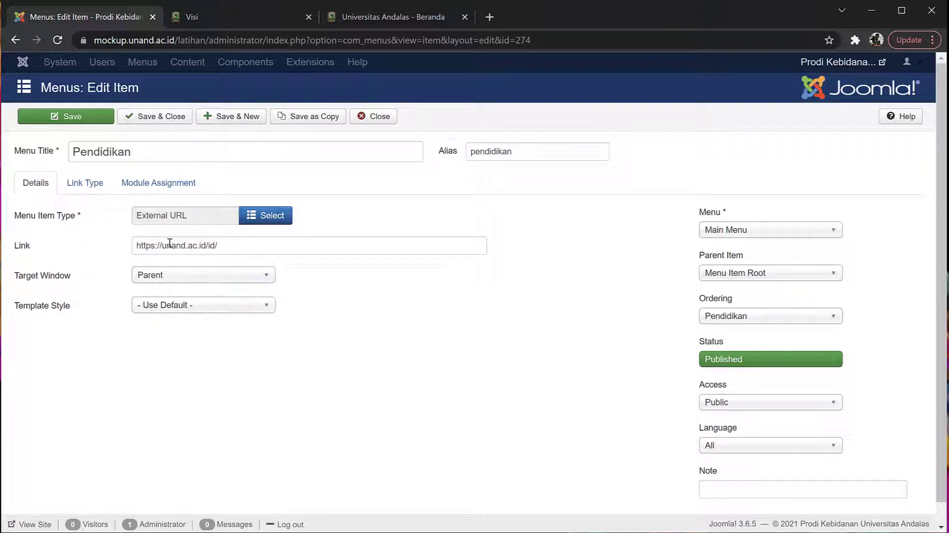
{"action": "left_click", "coordinate": [77, 190]}
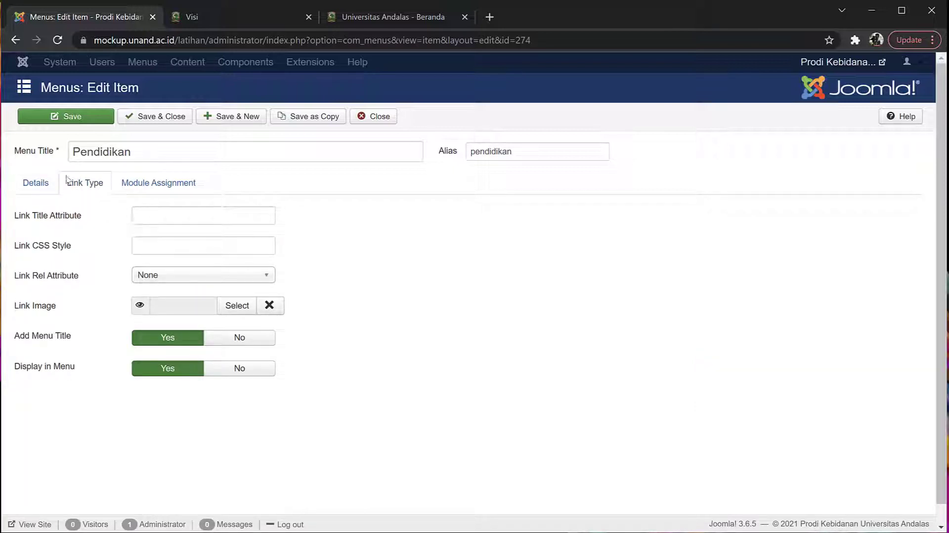
Step: Save the Pendidikan menu item with its external link, then load the home page of the study program's website
{"action": "left_click", "coordinate": [35, 184]}
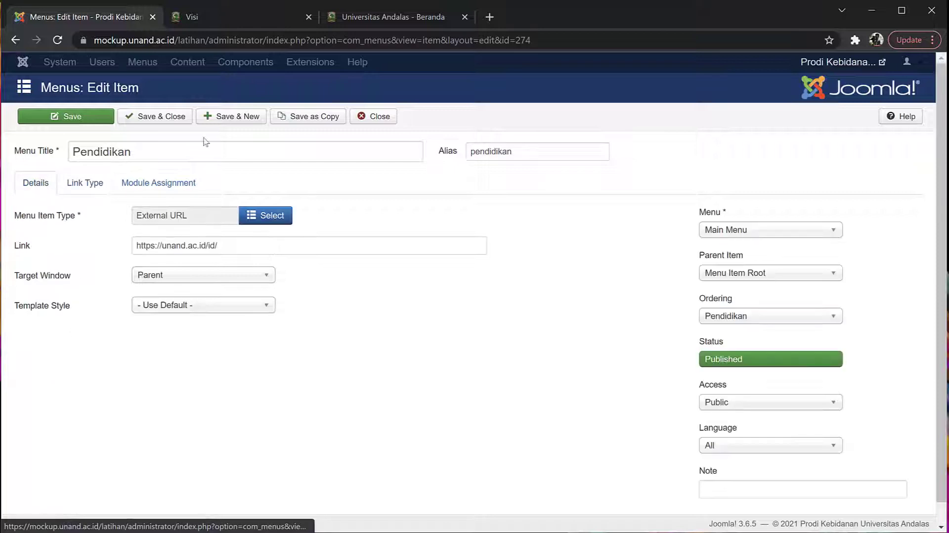
{"action": "left_click", "coordinate": [89, 121]}
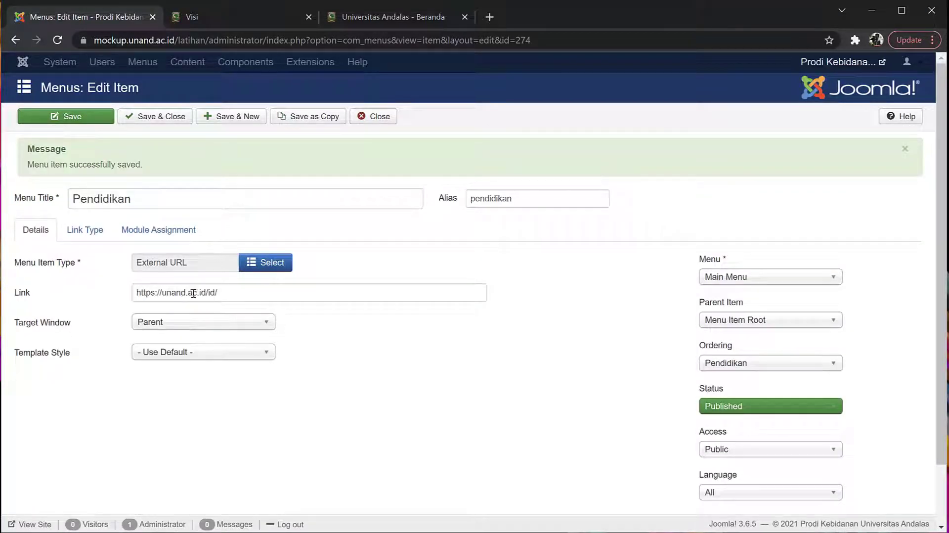
{"action": "left_click", "coordinate": [271, 17]}
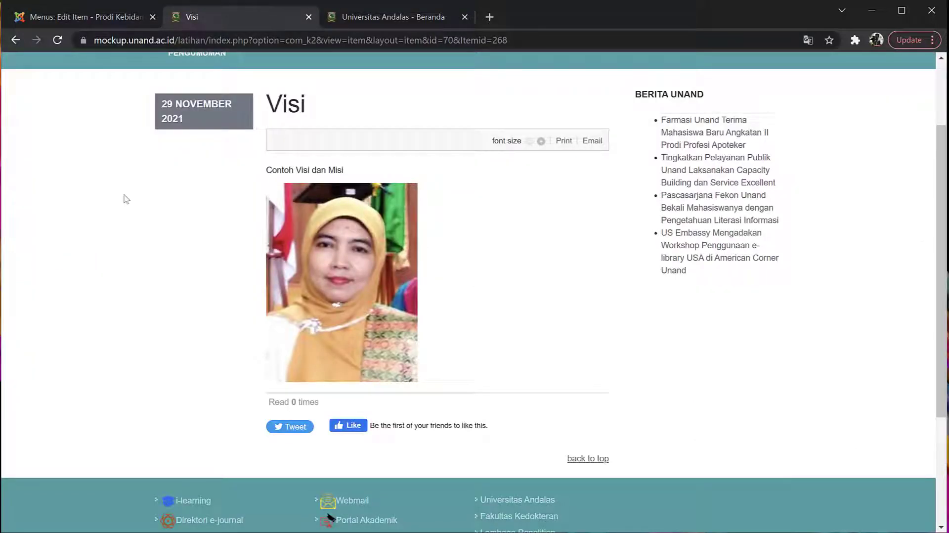
{"action": "scroll", "coordinate": [123, 198], "scroll_direction": "up", "scroll_amount": 2}
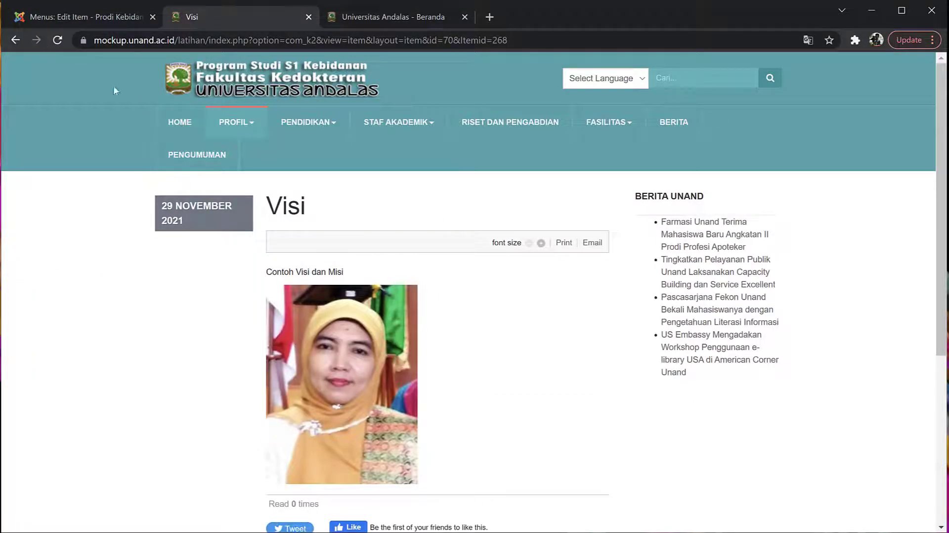
{"action": "left_click", "coordinate": [173, 133]}
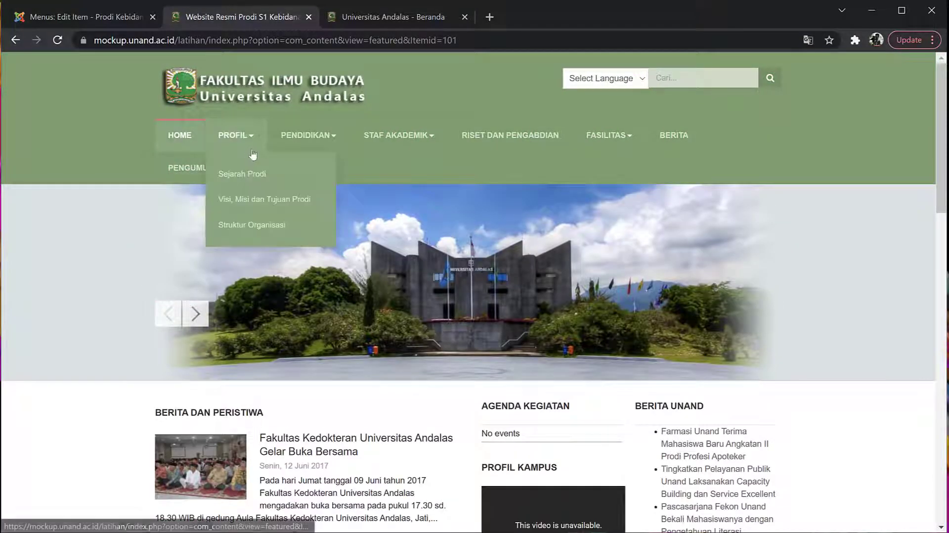
Step: Follow the Pendidikan entry in the website's navigation and compare the opened address with the link set in the menu item
{"action": "left_click", "coordinate": [84, 17]}
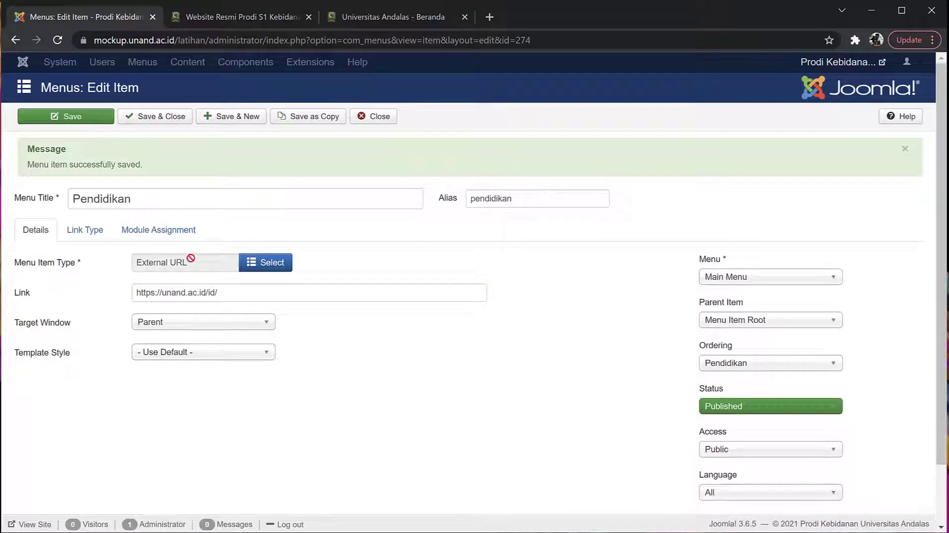
{"action": "left_click", "coordinate": [224, 19]}
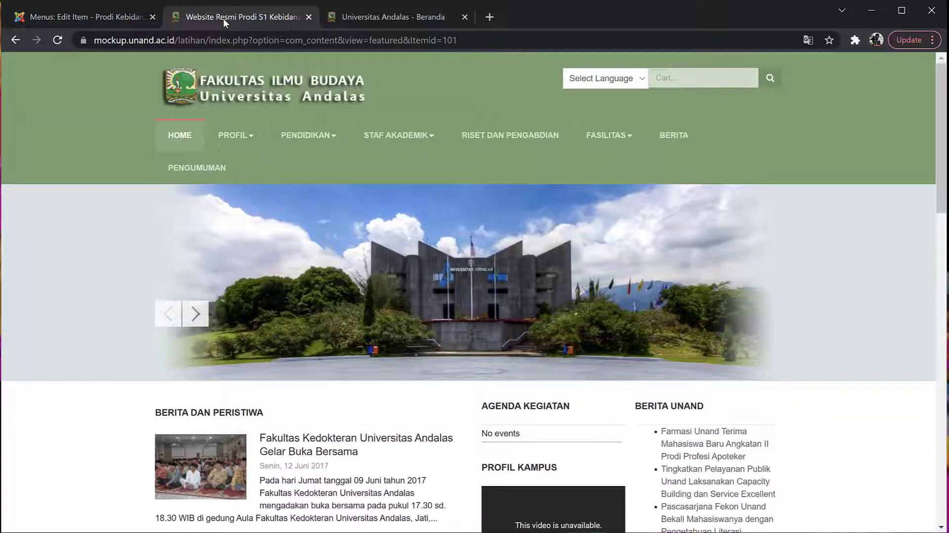
{"action": "mouse_move", "coordinate": [292, 140]}
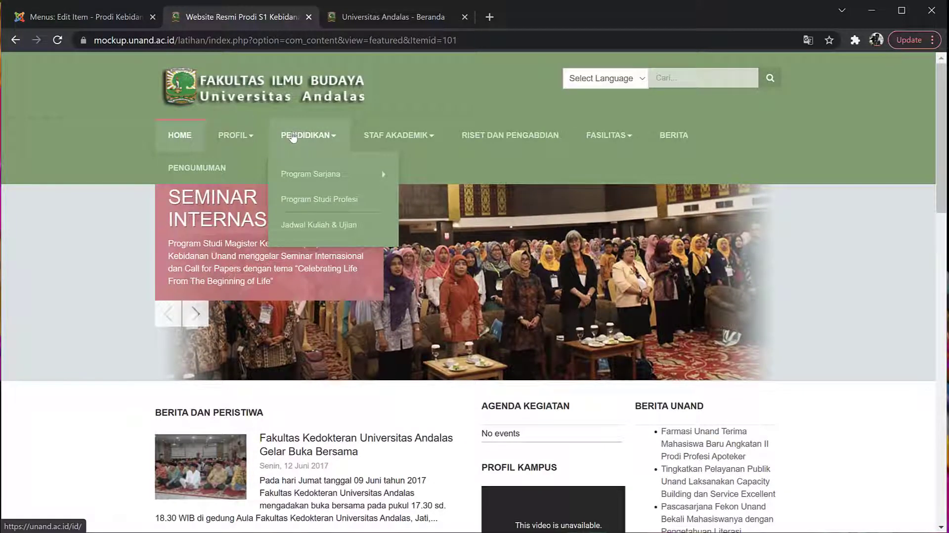
{"action": "left_click", "coordinate": [291, 138]}
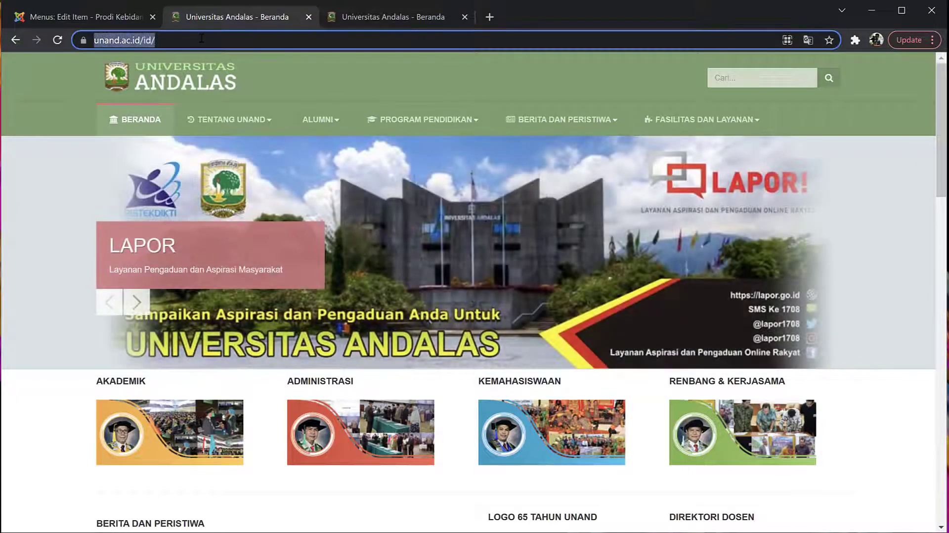
{"action": "left_click", "coordinate": [82, 16]}
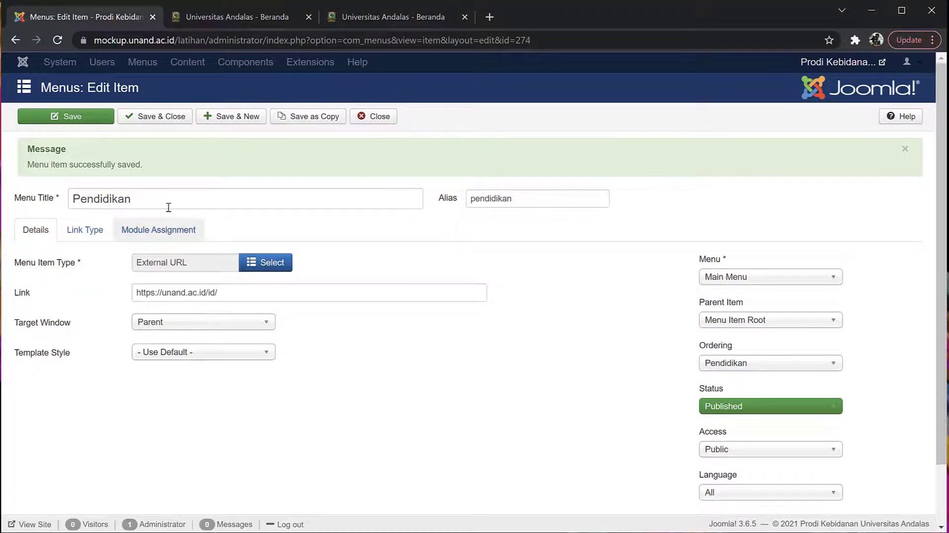
{"action": "left_click", "coordinate": [216, 15]}
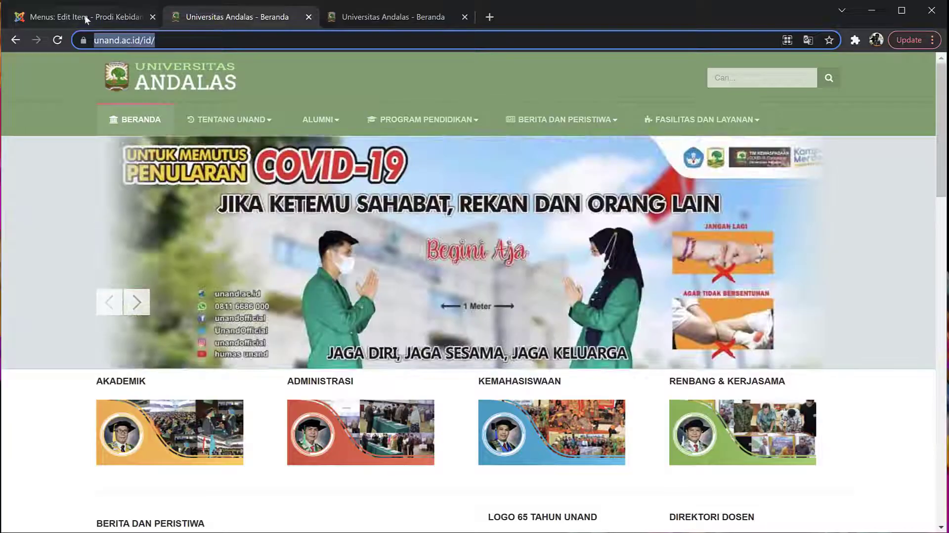
{"action": "left_click", "coordinate": [85, 16]}
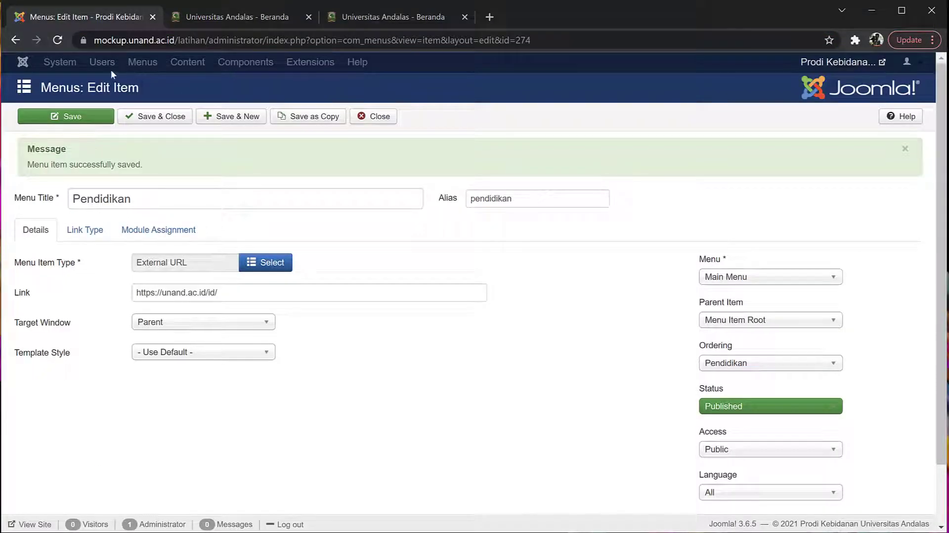
Step: Close the Pendidikan menu item and look through the items of the Main Menu
{"action": "left_click", "coordinate": [374, 118]}
{"action": "scroll", "coordinate": [312, 366], "scroll_direction": "down", "scroll_amount": 6}
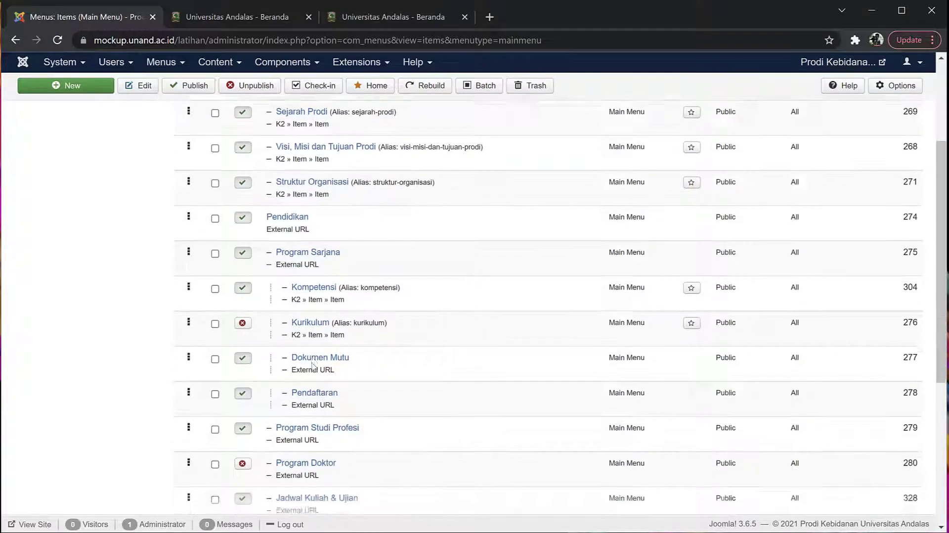
{"action": "scroll", "coordinate": [312, 367], "scroll_direction": "up", "scroll_amount": 4}
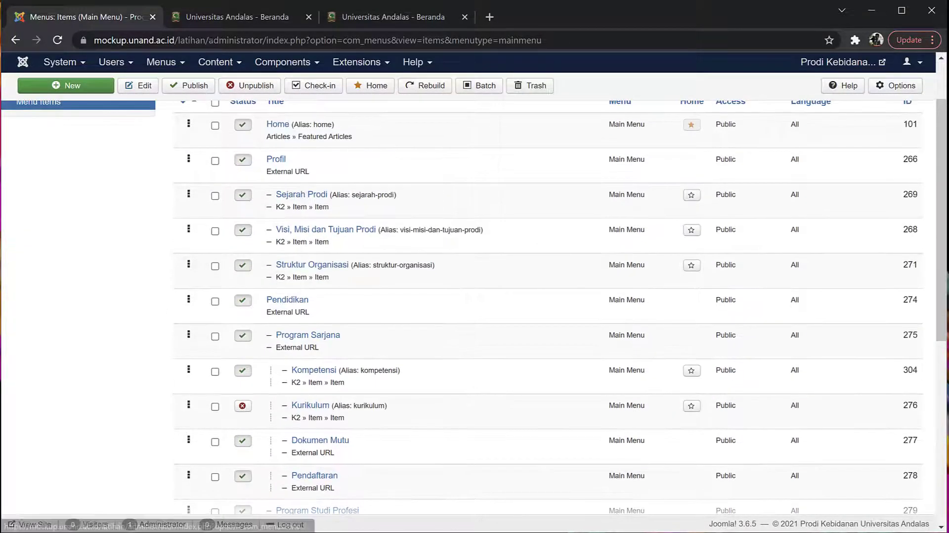
Step: Return from the Universitas Andalas page to the study program's home page and view the Profil submenu
{"action": "left_click", "coordinate": [213, 17]}
{"action": "mouse_move", "coordinate": [259, 127]}
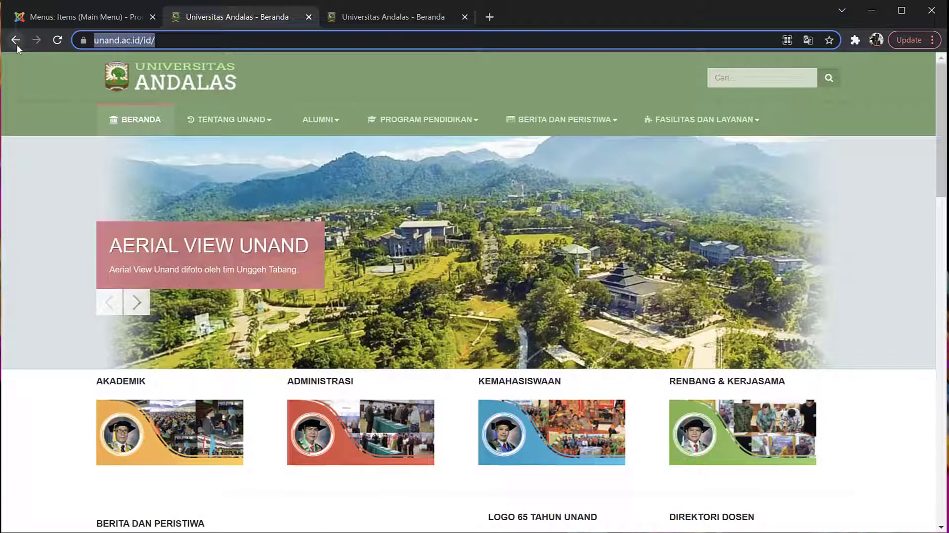
{"action": "left_click", "coordinate": [16, 43]}
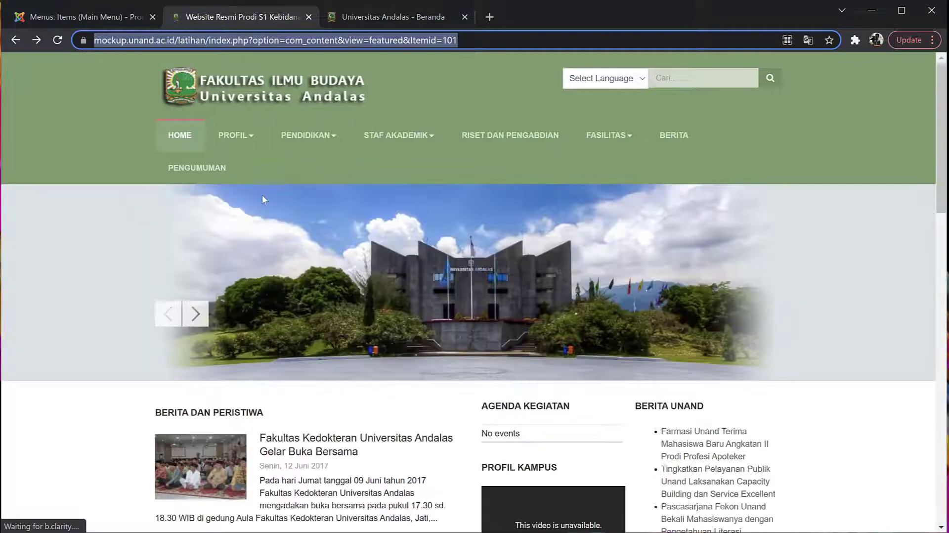
{"action": "mouse_move", "coordinate": [261, 136]}
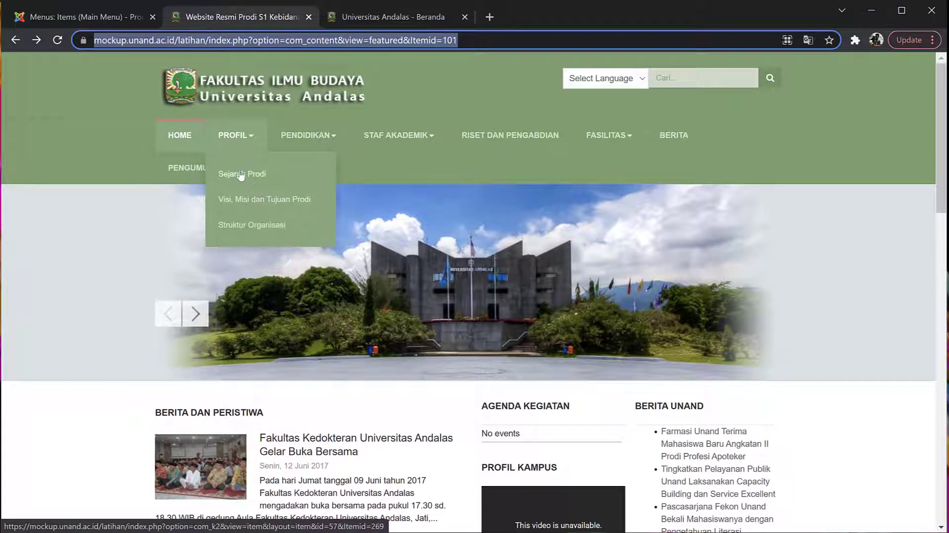
Step: Start a new item in the Main Menu and title it Sambutan Kaprodi
{"action": "left_click", "coordinate": [85, 16]}
{"action": "scroll", "coordinate": [117, 176], "scroll_direction": "up", "scroll_amount": 2}
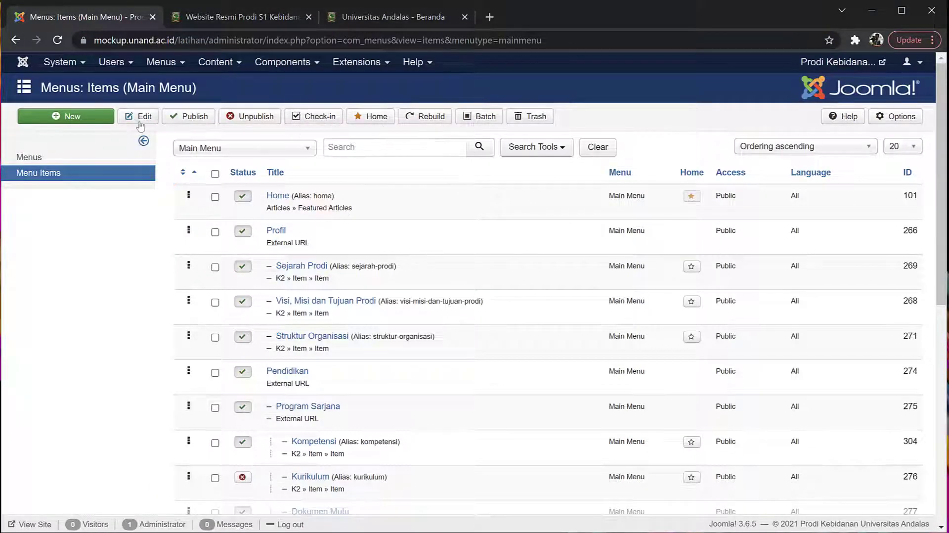
{"action": "left_click", "coordinate": [103, 118]}
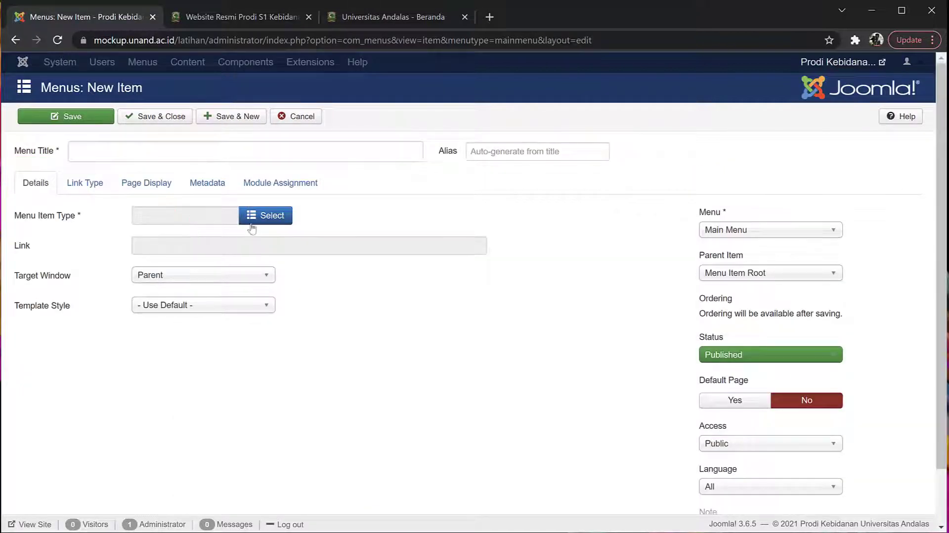
{"action": "left_click", "coordinate": [199, 150]}
{"action": "left_click", "coordinate": [199, 150]}
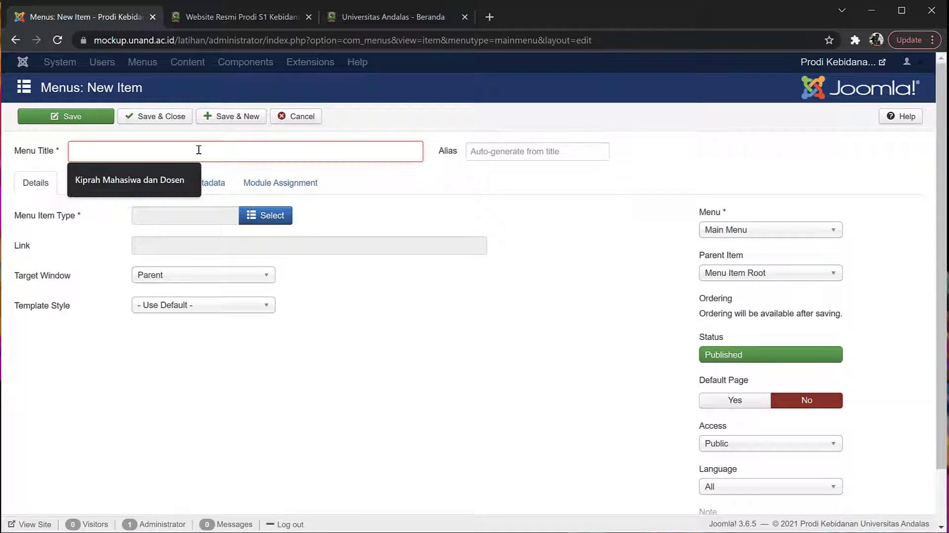
{"action": "type", "text": "Samb"}
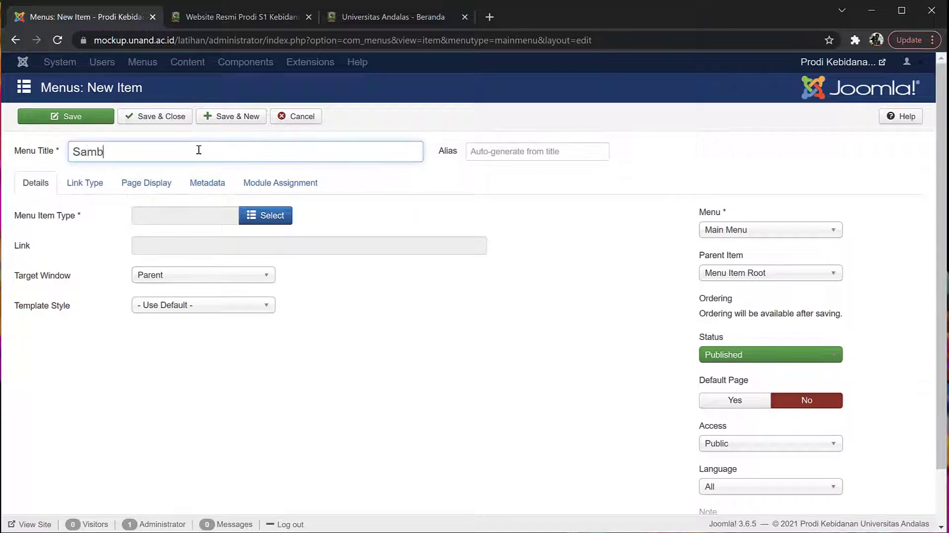
{"action": "type", "text": "utan Kaprodi"}
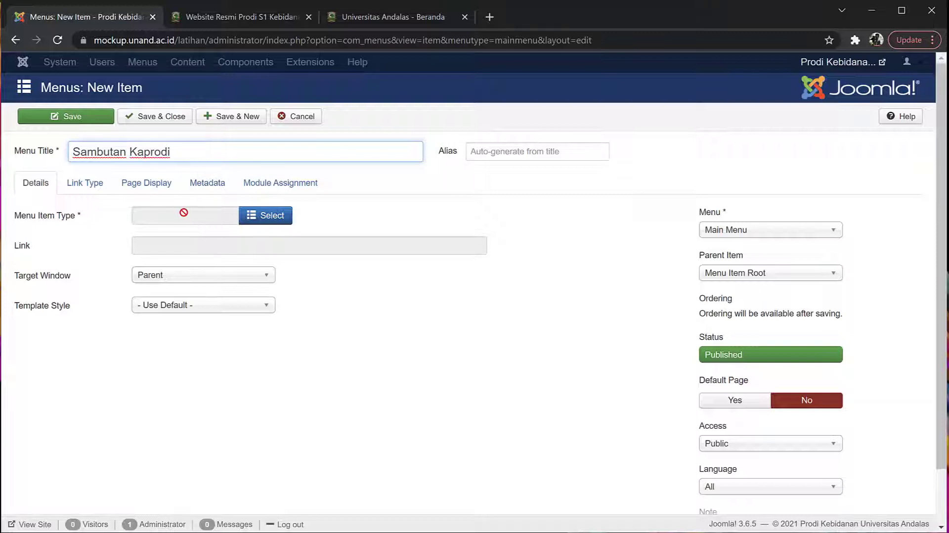
Step: Set the new item's menu item type to Item from the K2 group
{"action": "left_click", "coordinate": [256, 221]}
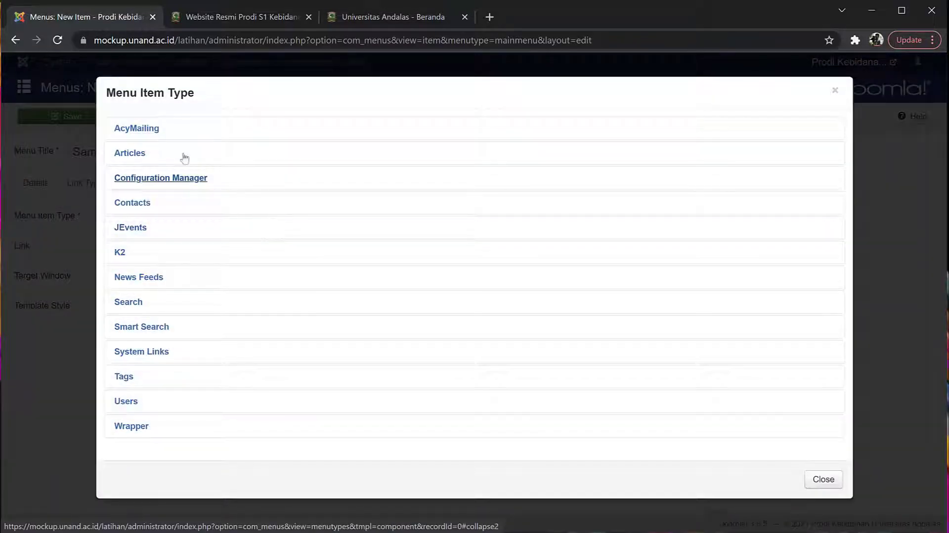
{"action": "left_click", "coordinate": [120, 253]}
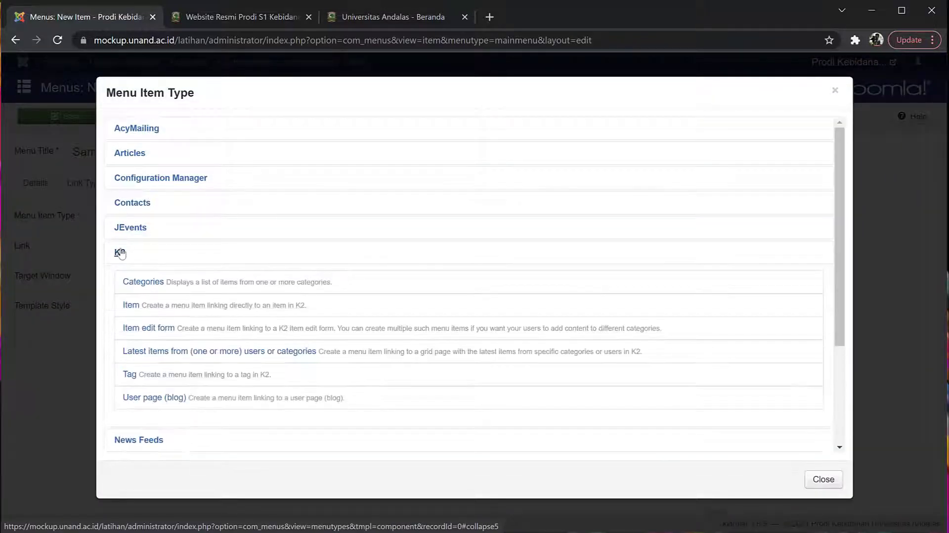
{"action": "left_click", "coordinate": [135, 310]}
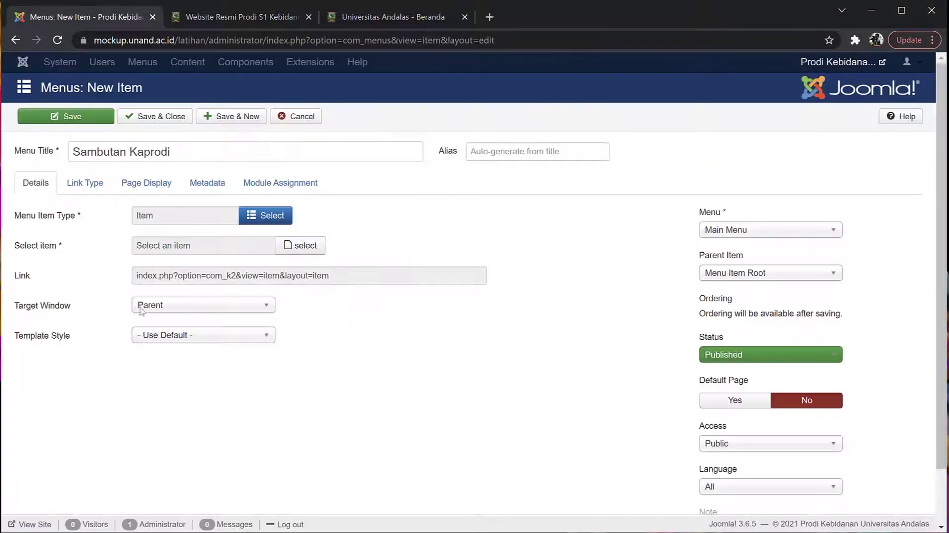
Step: Open the K2 item selection for the Sambutan Kaprodi menu item and search it for "sambuta"
{"action": "left_click", "coordinate": [300, 245]}
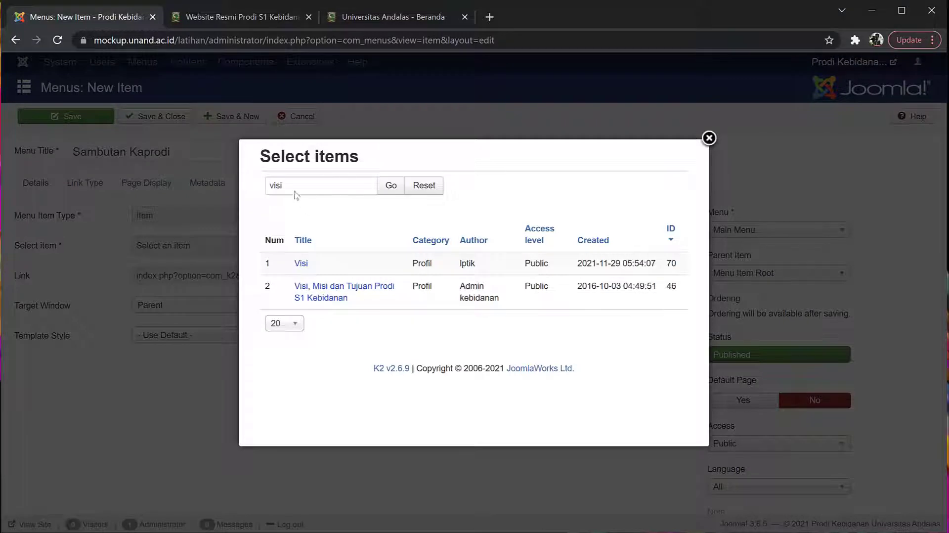
{"action": "left_click_drag", "start_coordinate": [297, 186], "coordinate": [259, 185]}
{"action": "type", "text": "sambuta"}
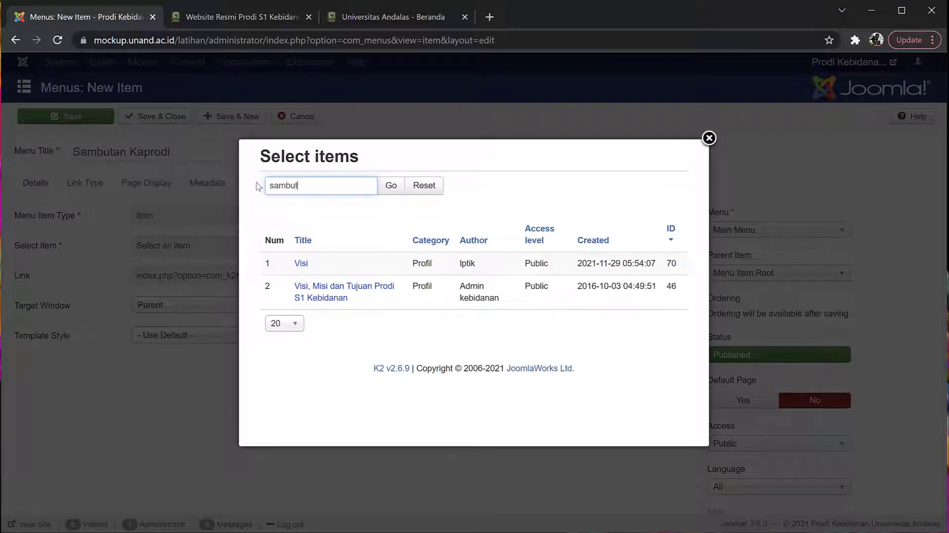
{"action": "left_click", "coordinate": [391, 185]}
Step: Clear the search filter and select Contoh Artikel as the K2 item linked to the Sambutan Kaprodi menu item
{"action": "left_click_drag", "start_coordinate": [348, 182], "coordinate": [253, 181]}
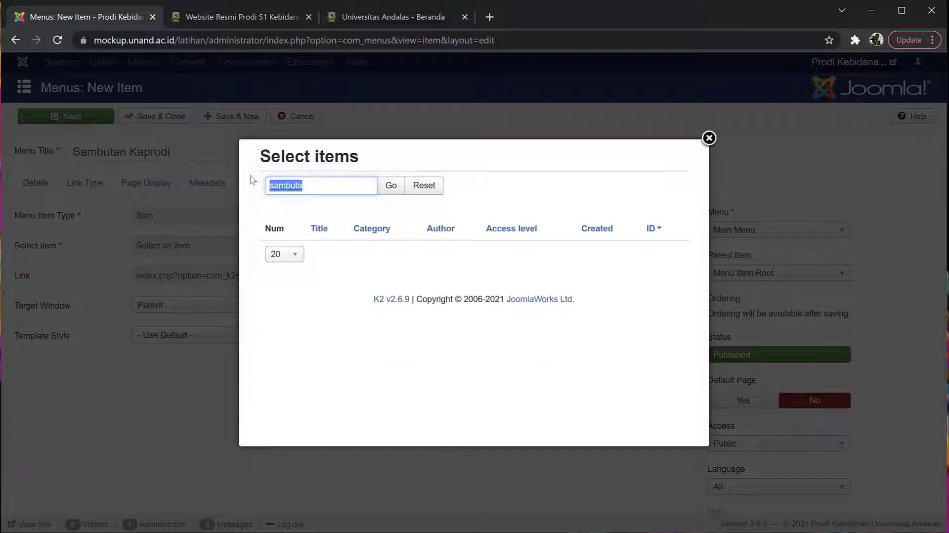
{"action": "key", "text": "BackSpace"}
{"action": "left_click", "coordinate": [391, 185]}
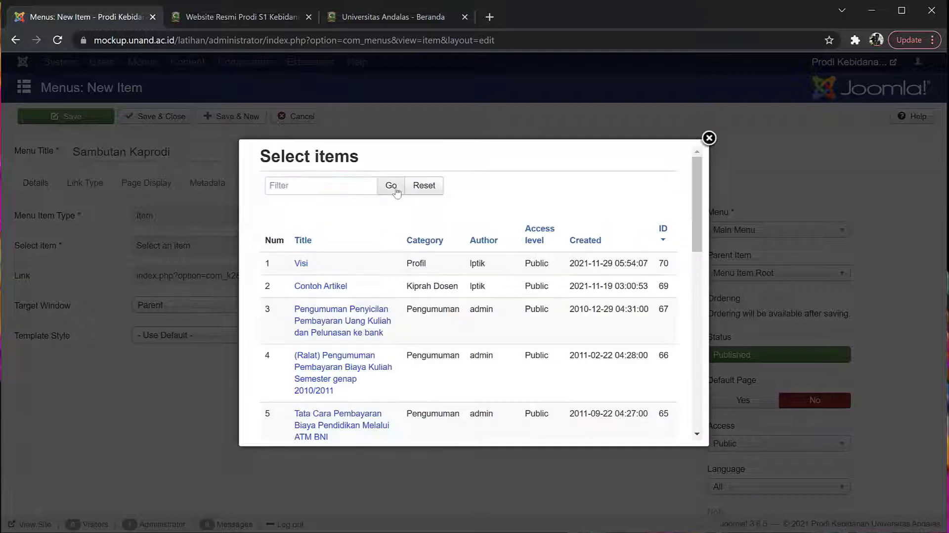
{"action": "scroll", "coordinate": [296, 377], "scroll_direction": "down", "scroll_amount": 2}
{"action": "scroll", "coordinate": [297, 377], "scroll_direction": "down", "scroll_amount": 1}
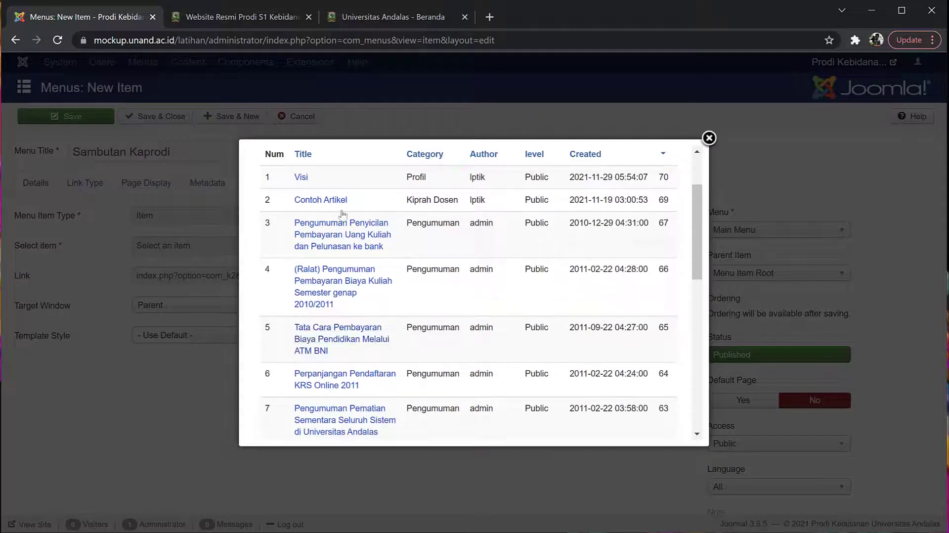
{"action": "left_click", "coordinate": [318, 199]}
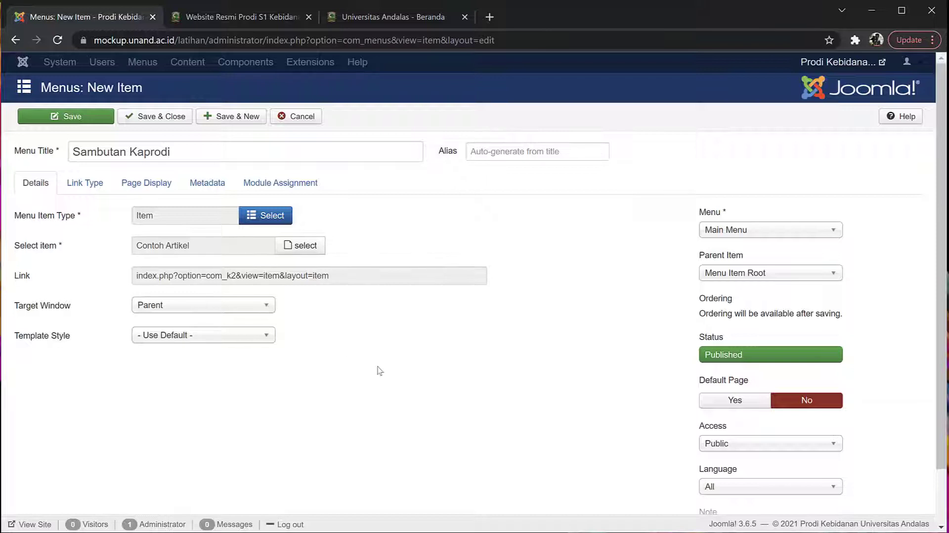
Step: Choose Main Menu as the menu that holds the Sambutan Kaprodi item
{"action": "scroll", "coordinate": [379, 371], "scroll_direction": "down", "scroll_amount": 1}
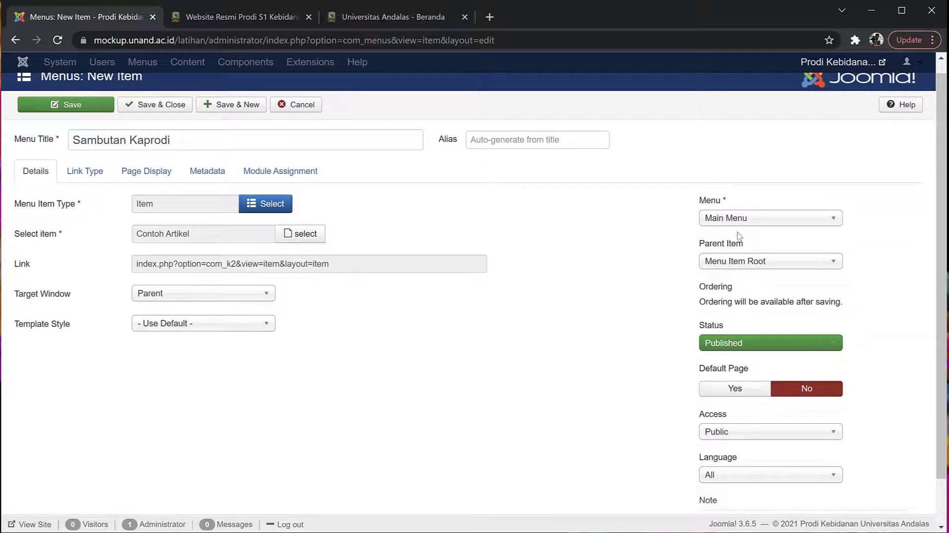
{"action": "left_click", "coordinate": [834, 224]}
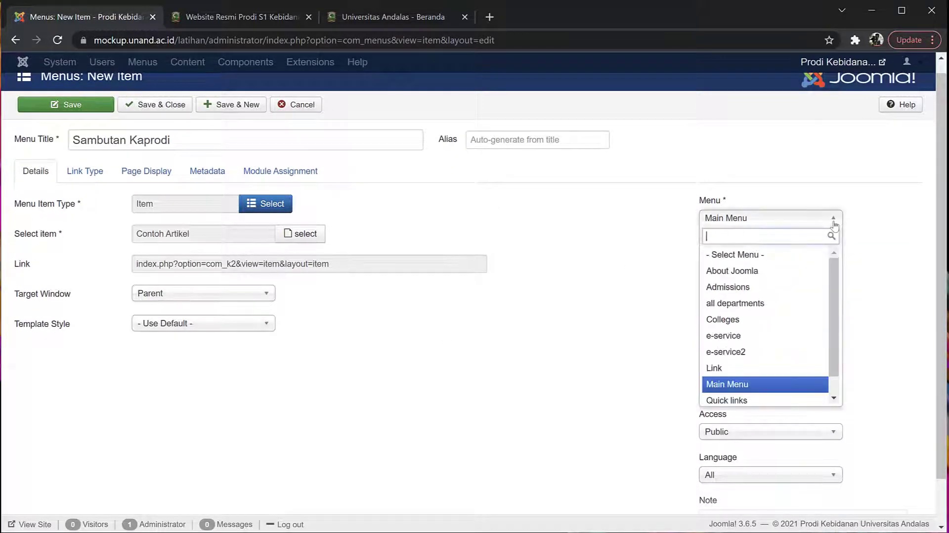
{"action": "left_click", "coordinate": [721, 385]}
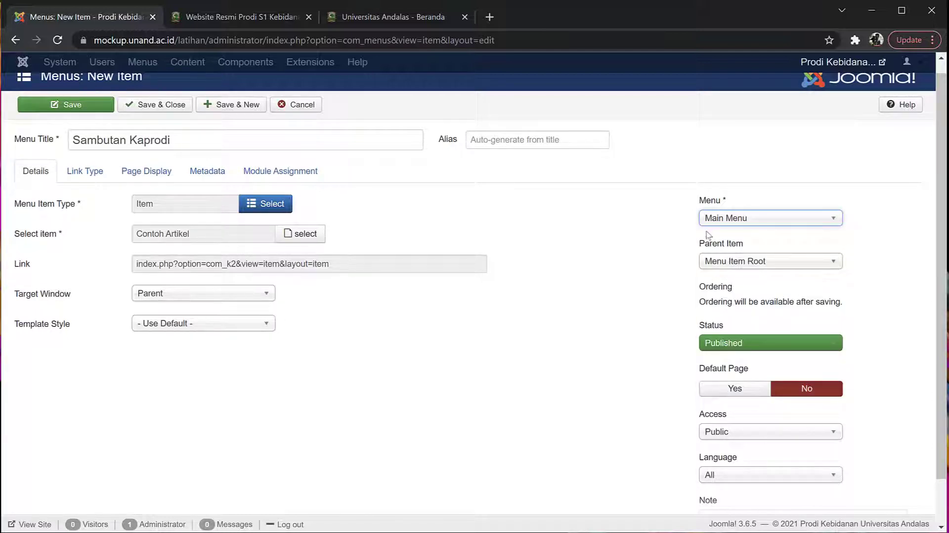
Step: Check the parent item options for Sambutan Kaprodi and the Profil menu on the public website
{"action": "left_click", "coordinate": [832, 265]}
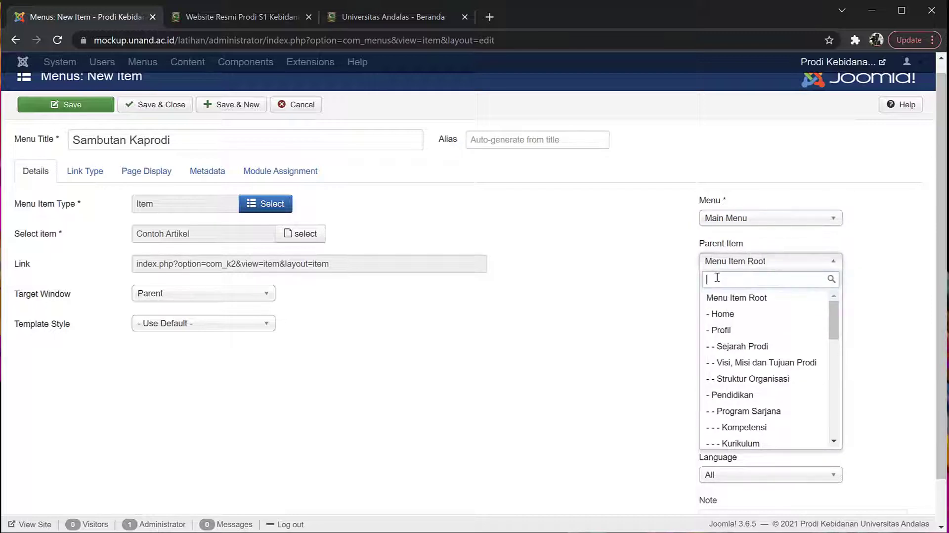
{"action": "left_click", "coordinate": [259, 17]}
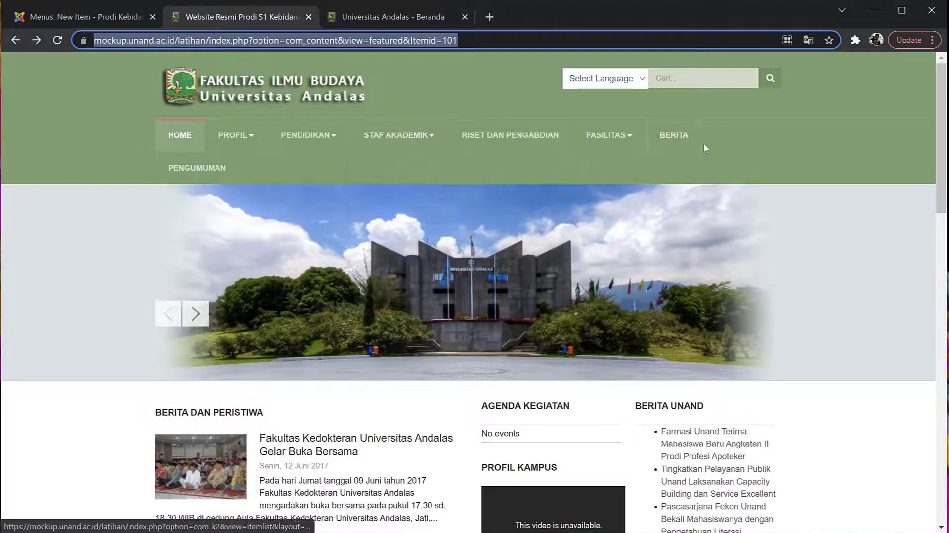
{"action": "mouse_move", "coordinate": [244, 151]}
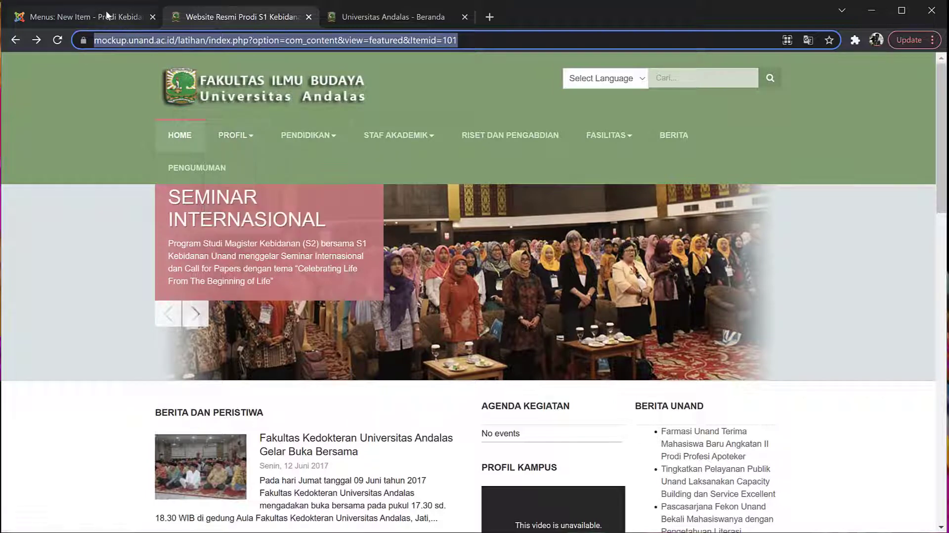
{"action": "left_click", "coordinate": [134, 17]}
Step: Set the parent item of Sambutan Kaprodi to Profil and save the menu item
{"action": "left_click", "coordinate": [832, 263]}
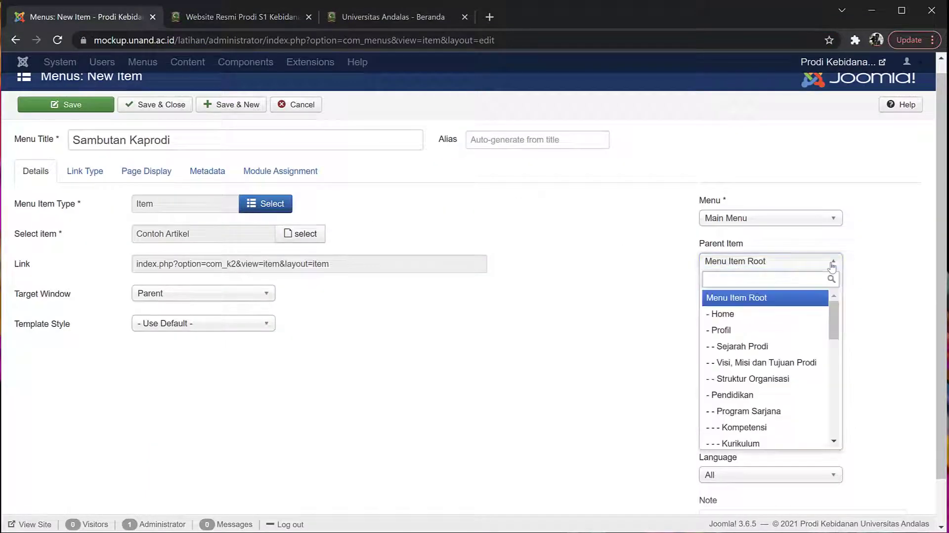
{"action": "left_click", "coordinate": [723, 330]}
{"action": "scroll", "coordinate": [860, 332], "scroll_direction": "down", "scroll_amount": 1}
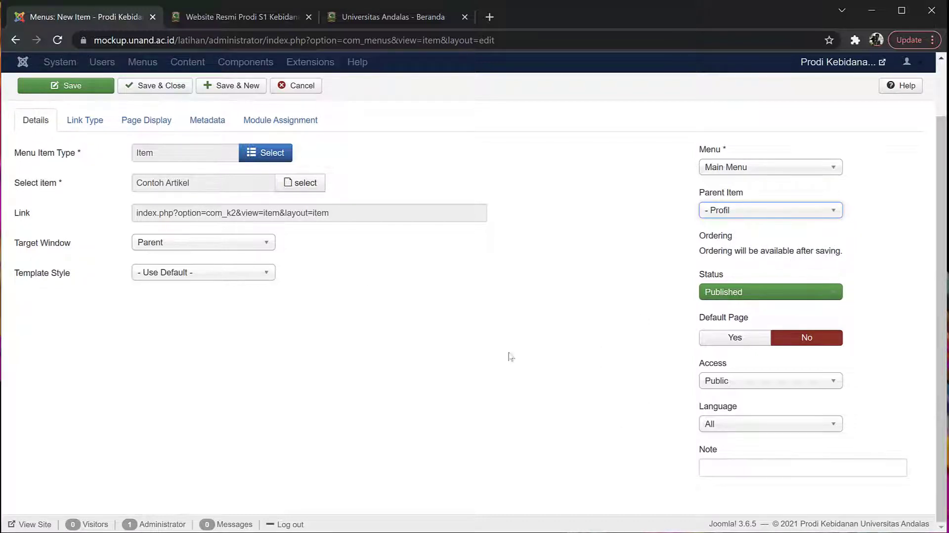
{"action": "left_click", "coordinate": [79, 89]}
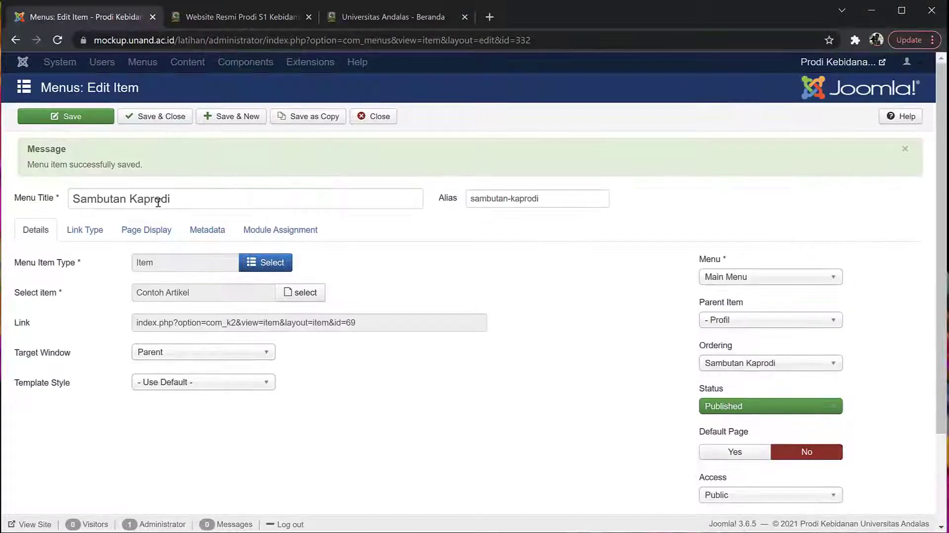
Step: Reload the public website and open the Sambutan Kaprodi page under Profil
{"action": "left_click", "coordinate": [206, 23]}
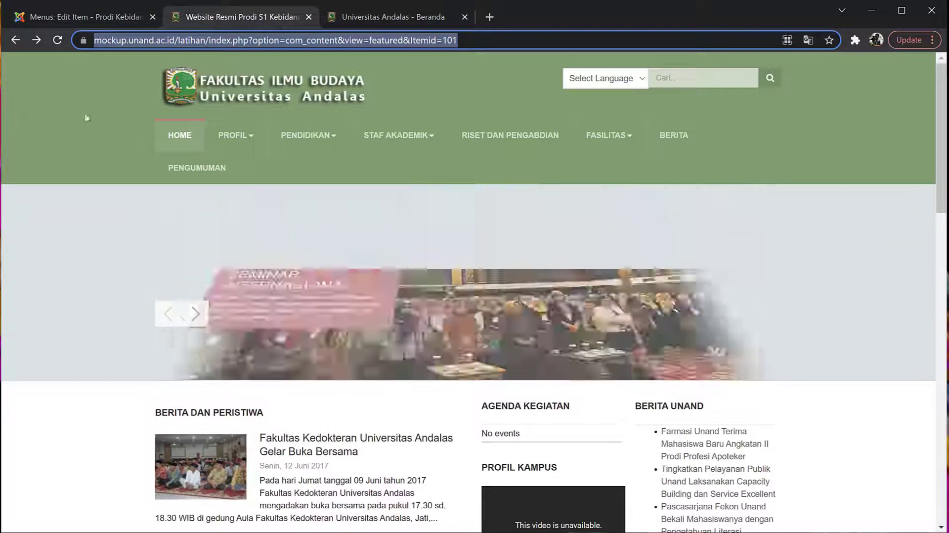
{"action": "left_click", "coordinate": [57, 40]}
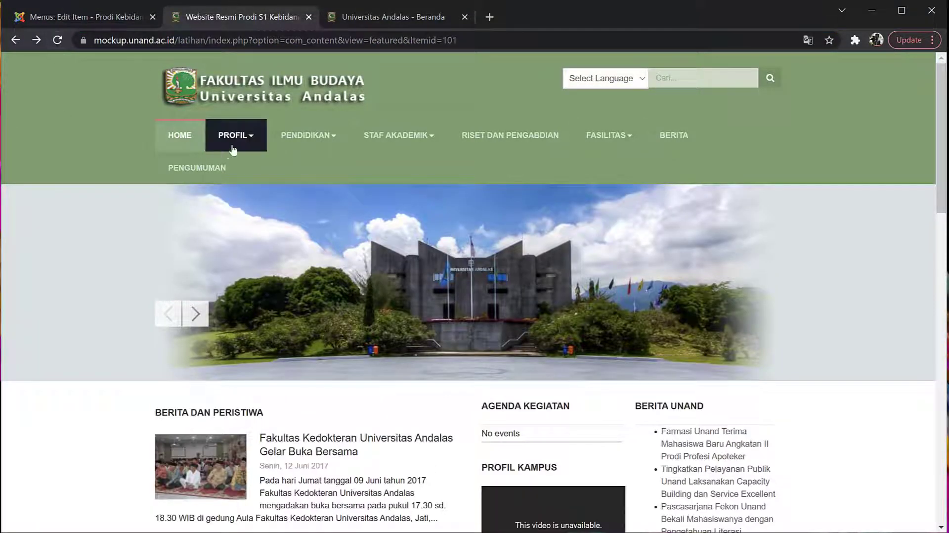
{"action": "left_click", "coordinate": [234, 150]}
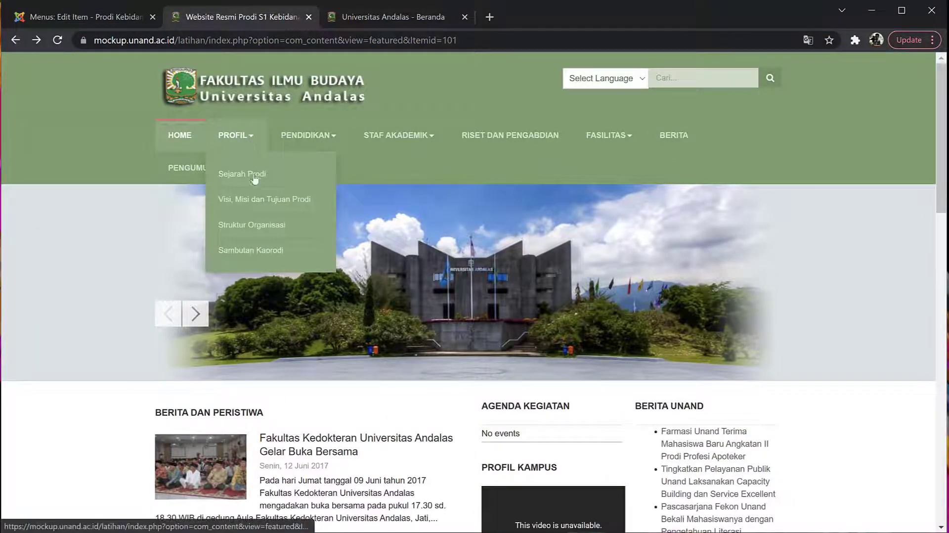
{"action": "left_click", "coordinate": [252, 252]}
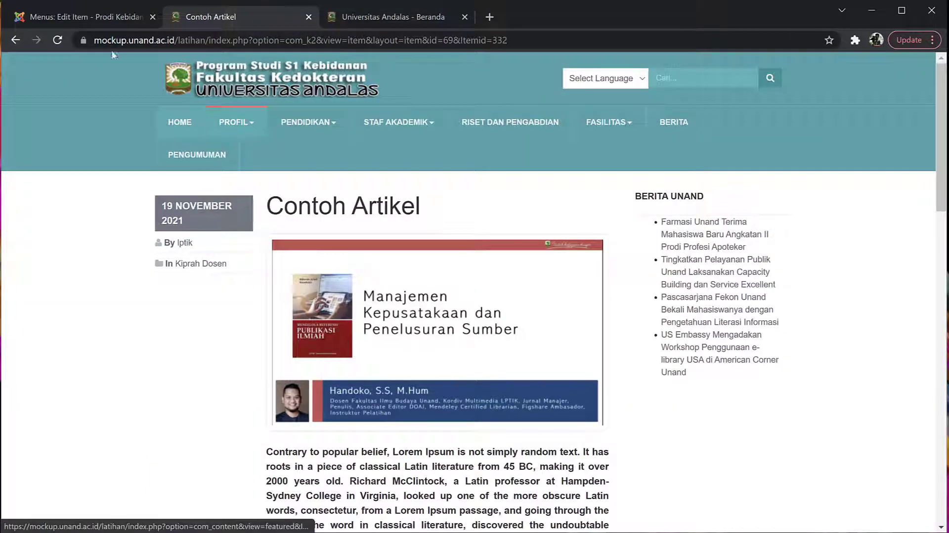
Step: Return to the Sambutan Kaprodi menu item, set its ordering to First and save it
{"action": "left_click", "coordinate": [81, 18]}
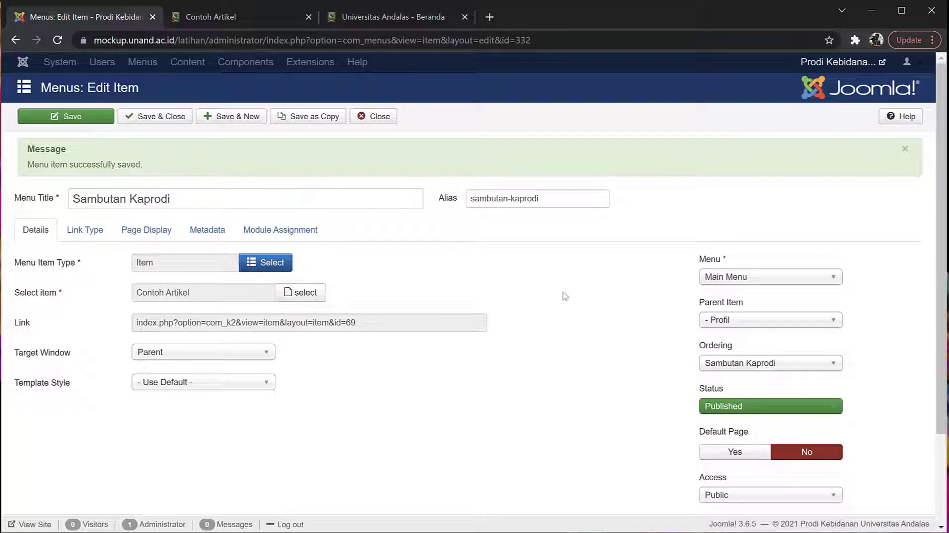
{"action": "left_click", "coordinate": [835, 365]}
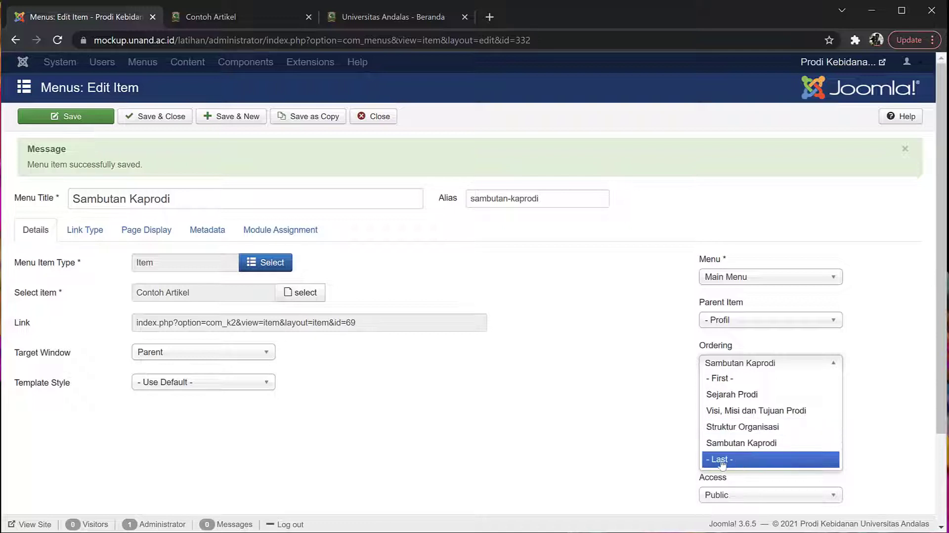
{"action": "left_click", "coordinate": [724, 379]}
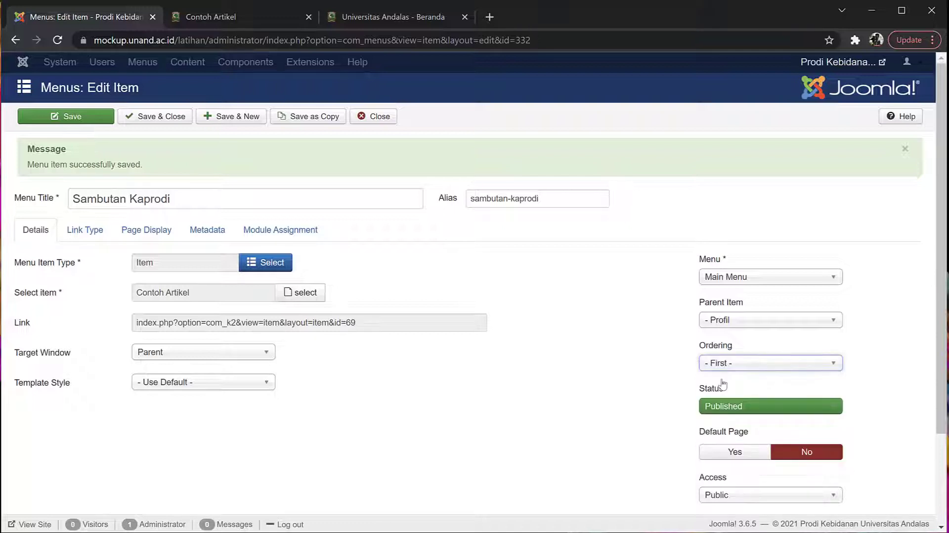
{"action": "left_click", "coordinate": [67, 117]}
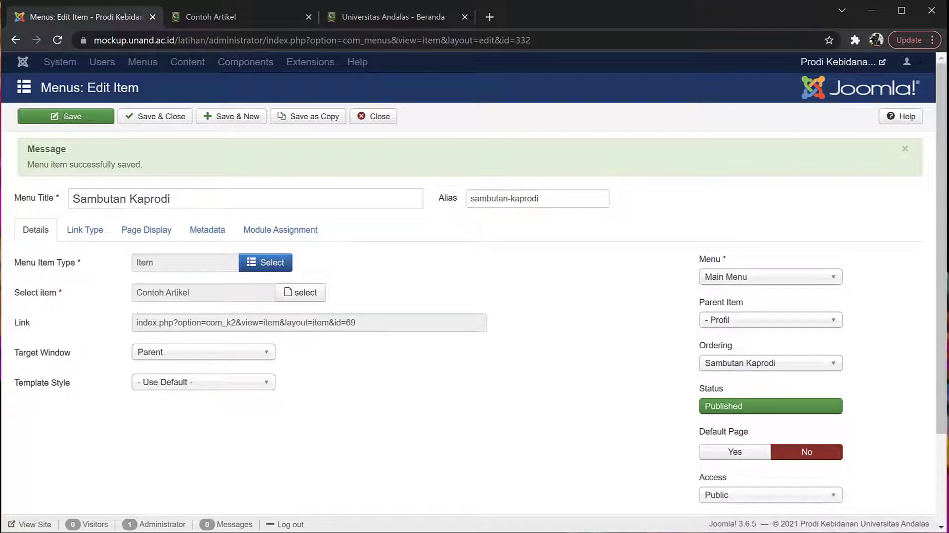
Step: Reload the public website and examine the Profil, Pendidikan, Staf Akademik and Fasilitas submenus, including the nested Laboratorium entries
{"action": "left_click", "coordinate": [210, 20]}
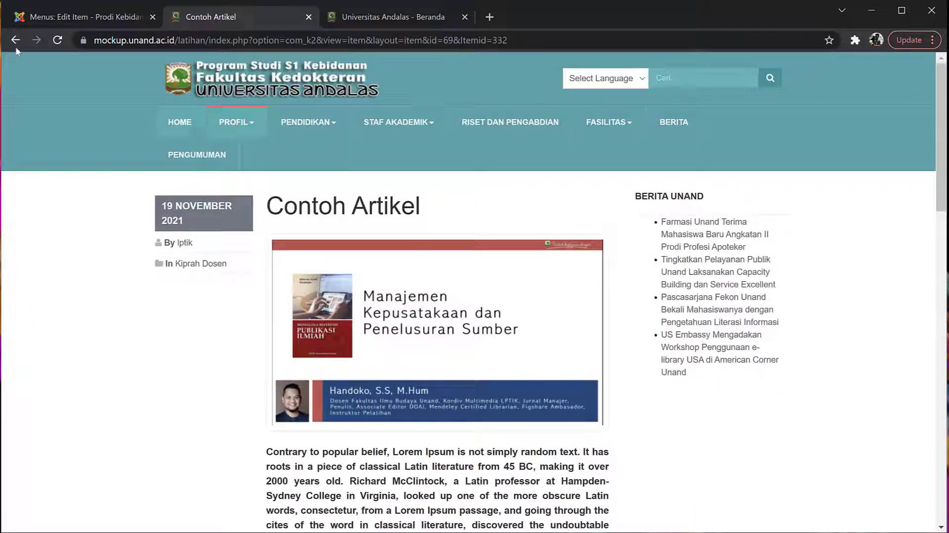
{"action": "left_click", "coordinate": [58, 42]}
{"action": "mouse_move", "coordinate": [251, 127]}
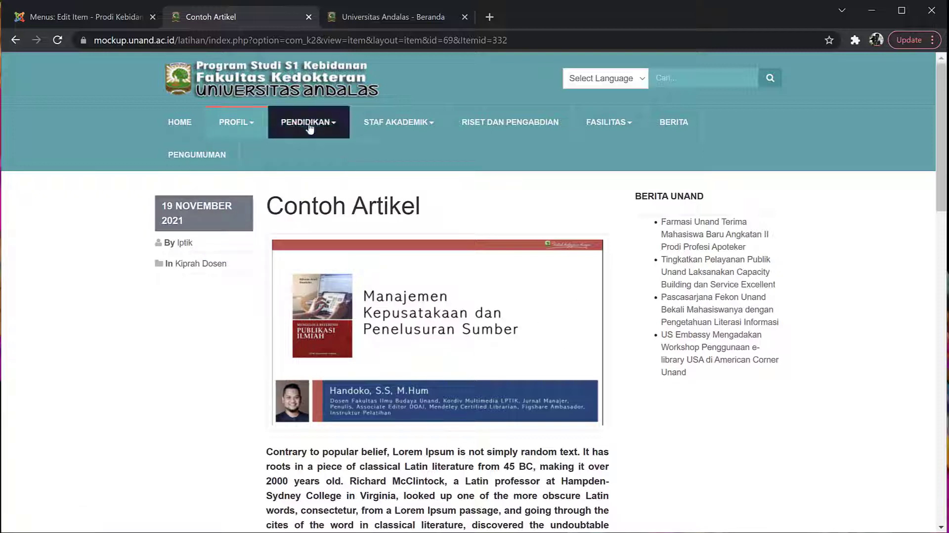
{"action": "mouse_move", "coordinate": [320, 128]}
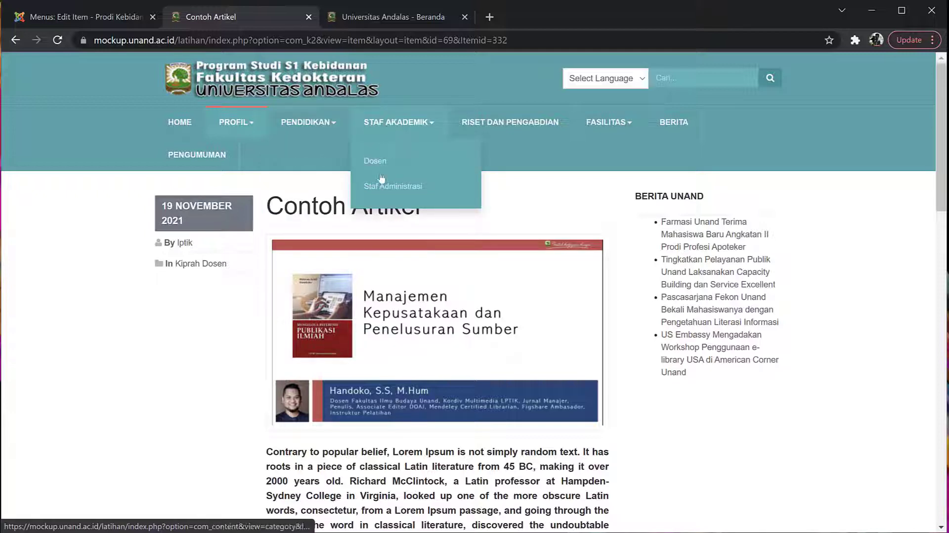
{"action": "mouse_move", "coordinate": [614, 126]}
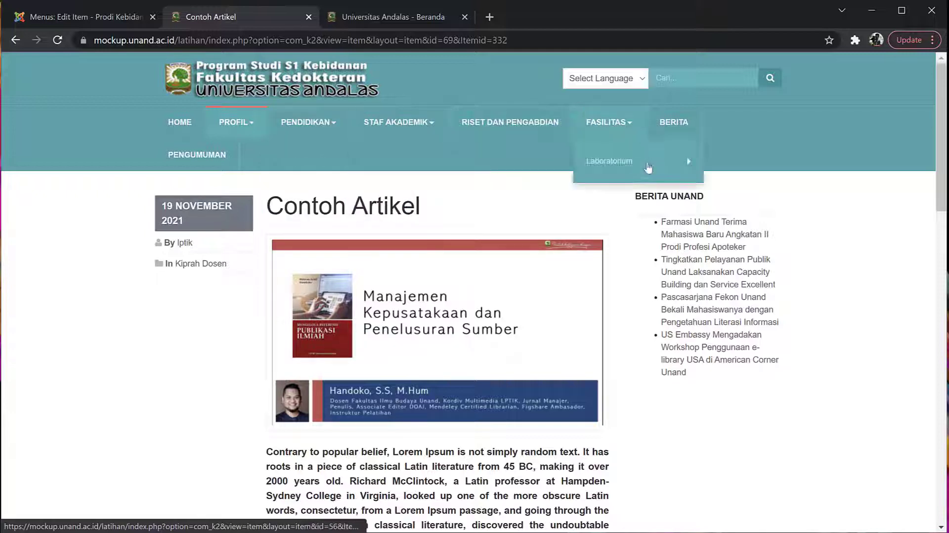
{"action": "mouse_move", "coordinate": [690, 163]}
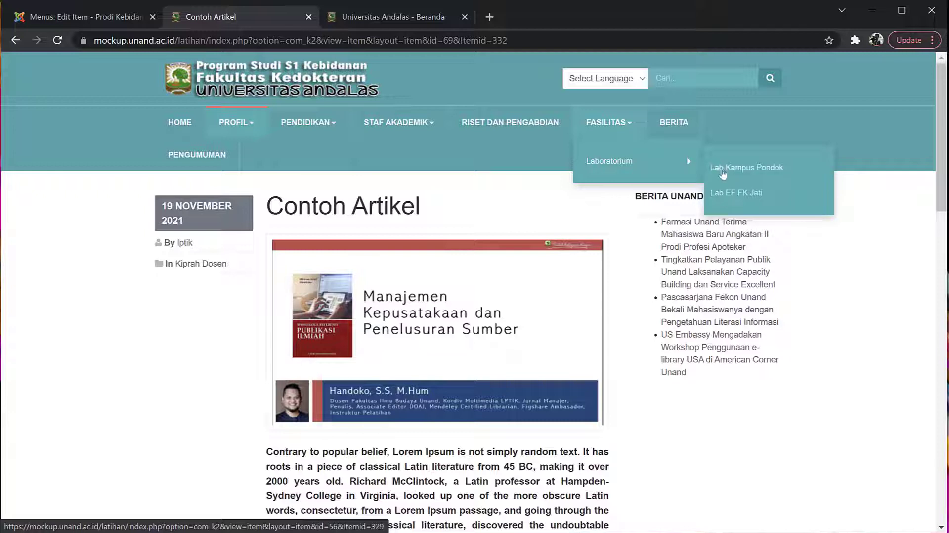